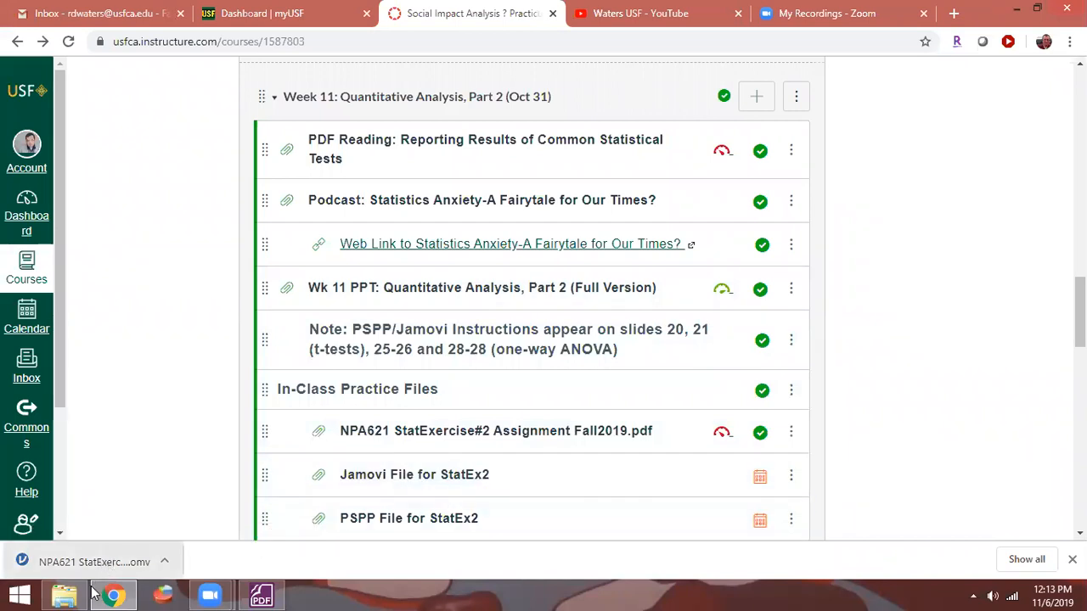
Check the Downloads folder for the StatExercise#2 data file and launch jamovi 1.0.7.0
click(64, 594)
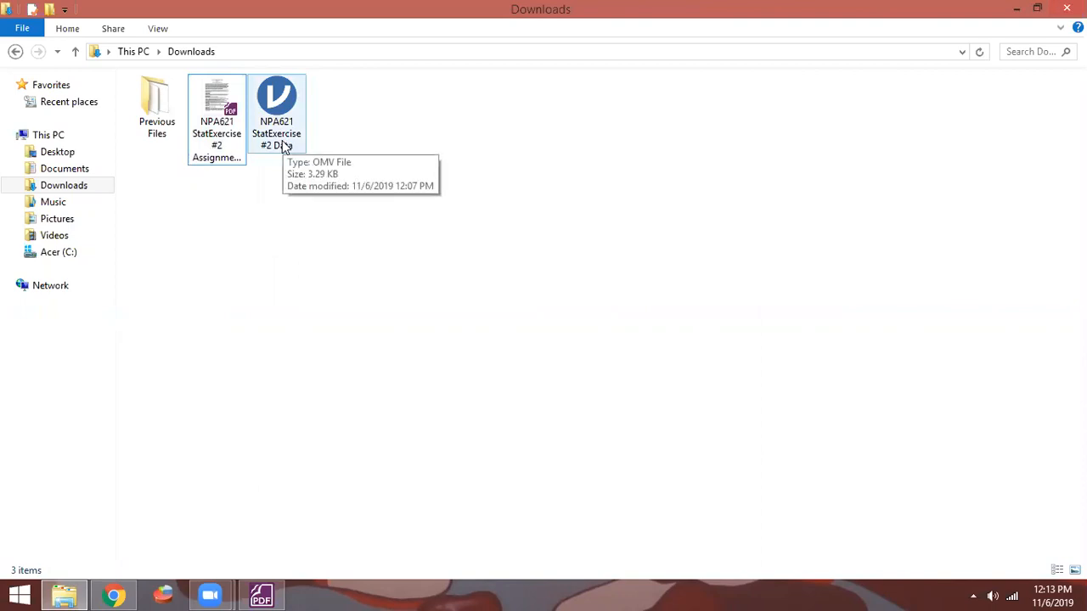
click(20, 594)
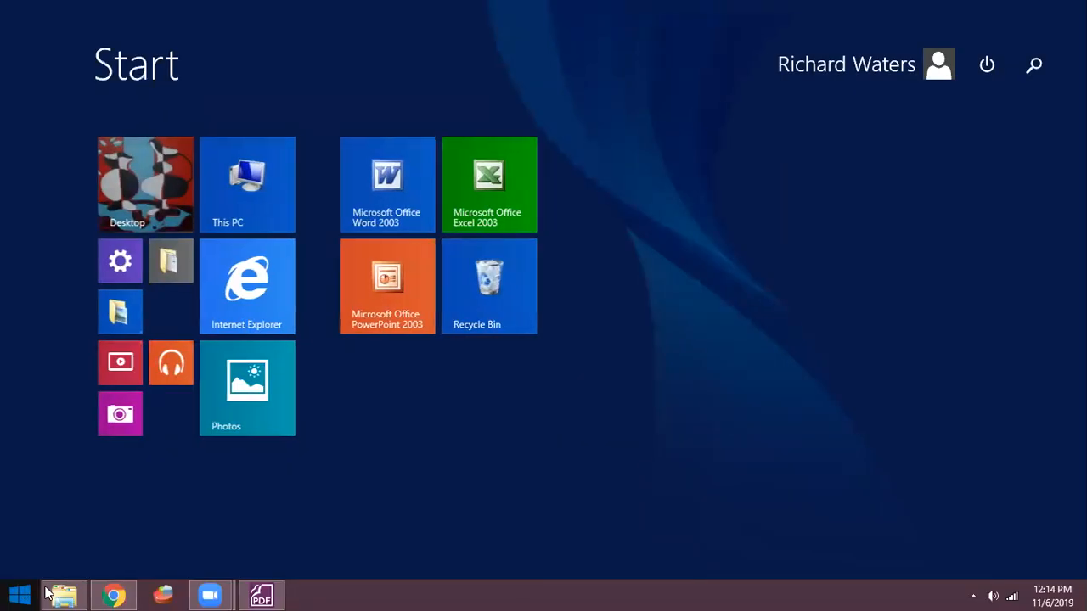
click(107, 569)
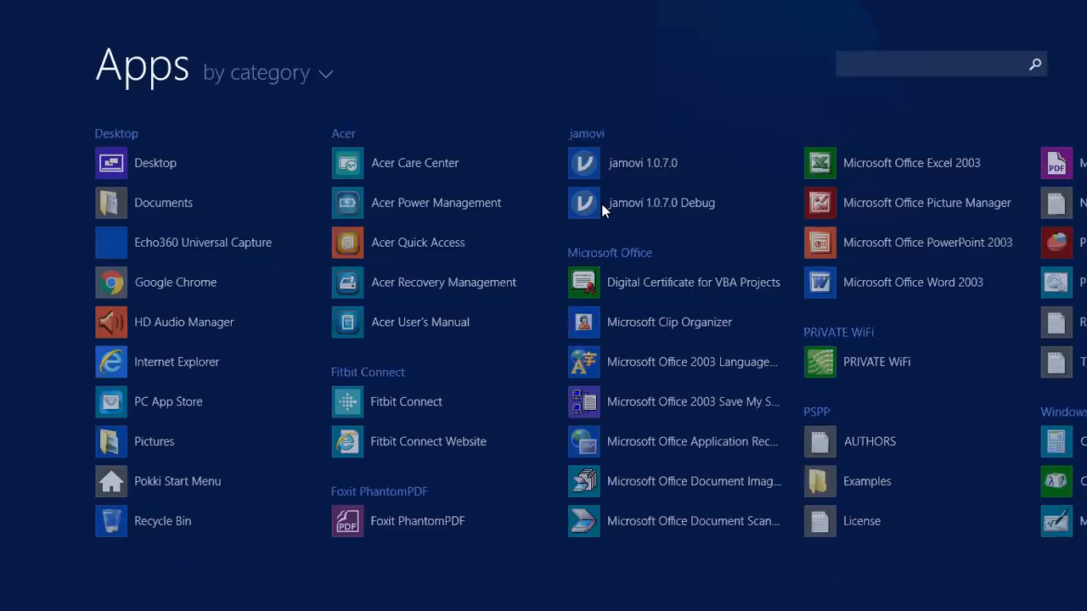
click(618, 156)
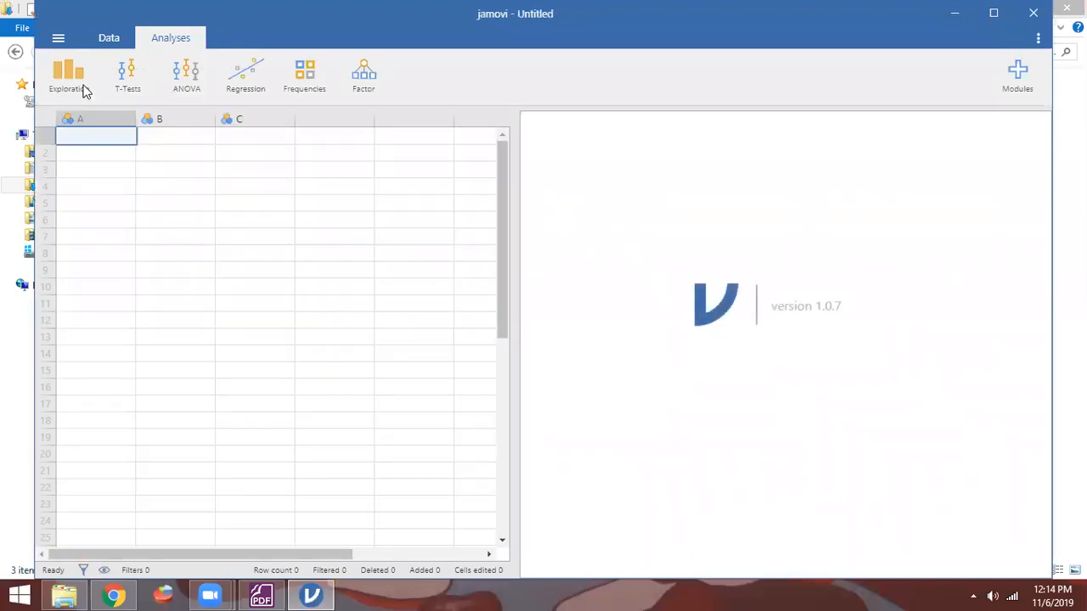
Open the NPA621 StatExercise#2 Data file from the Downloads folder in jamovi
click(58, 38)
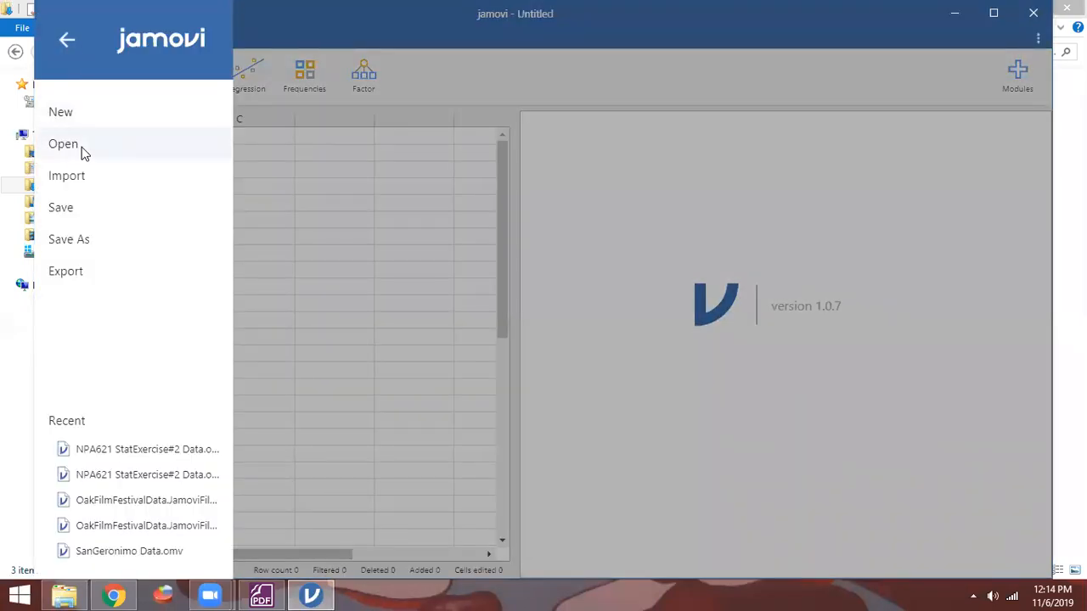
click(82, 150)
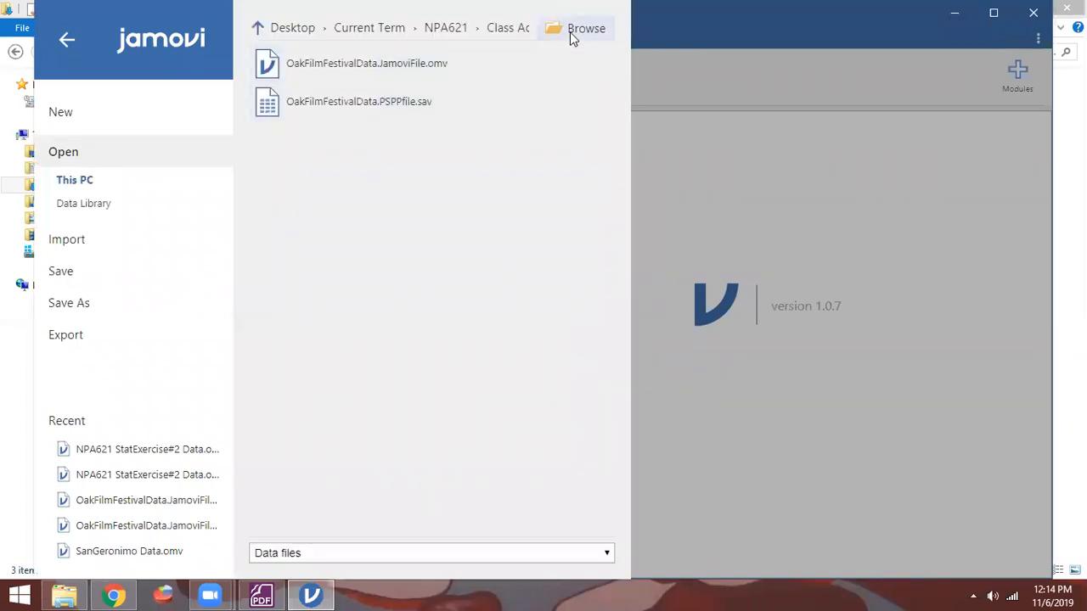
click(574, 34)
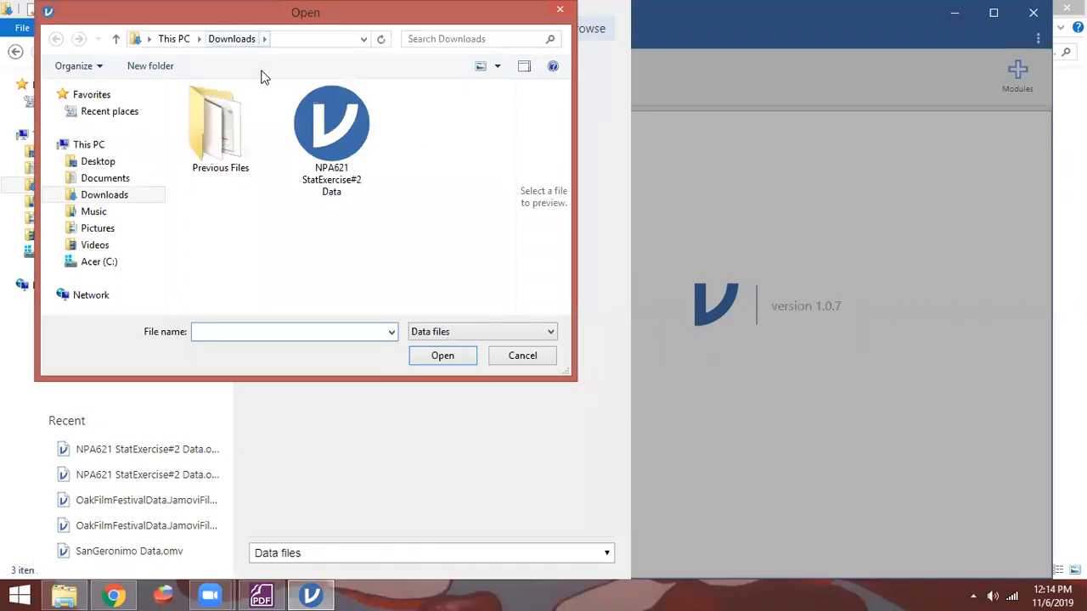
double_click(326, 142)
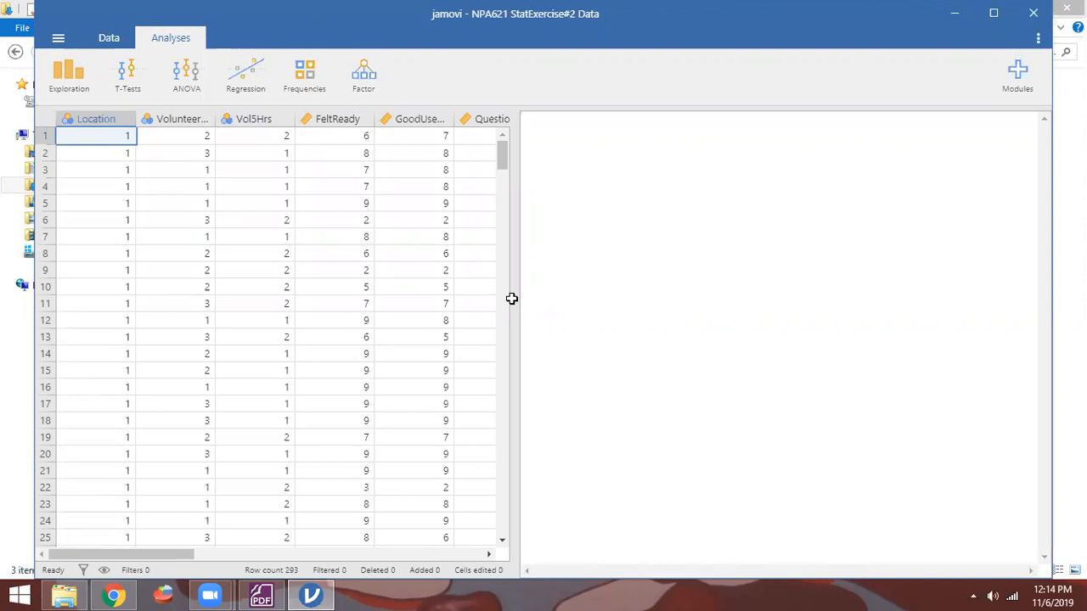
Consult the assignment PDF's column key and label the Location variable's levels: 1 as SJC and 2 as SFO
click(96, 117)
click(259, 595)
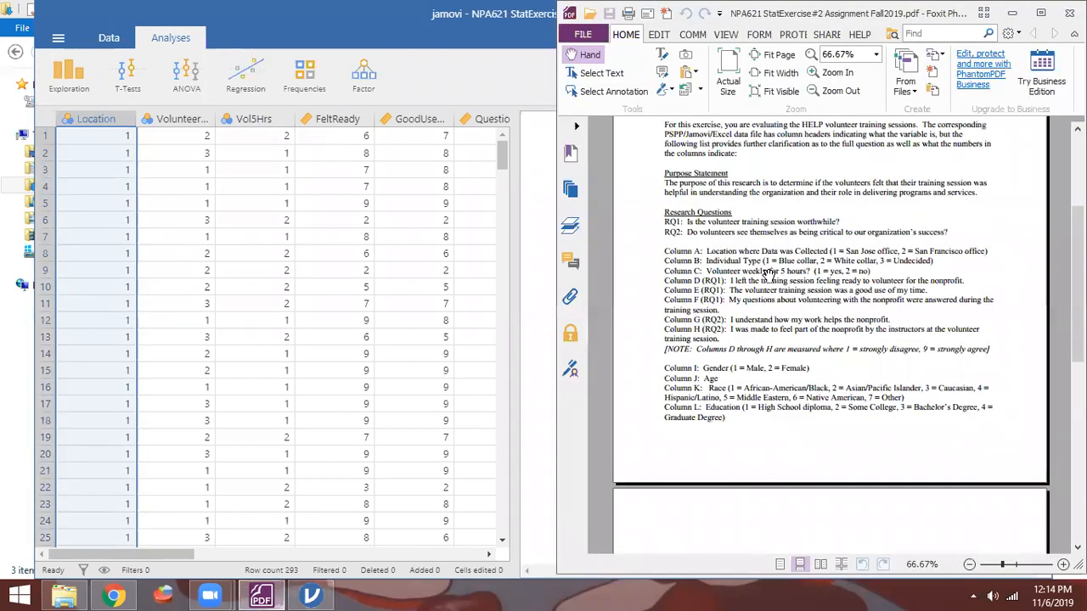
click(87, 117)
double_click(88, 117)
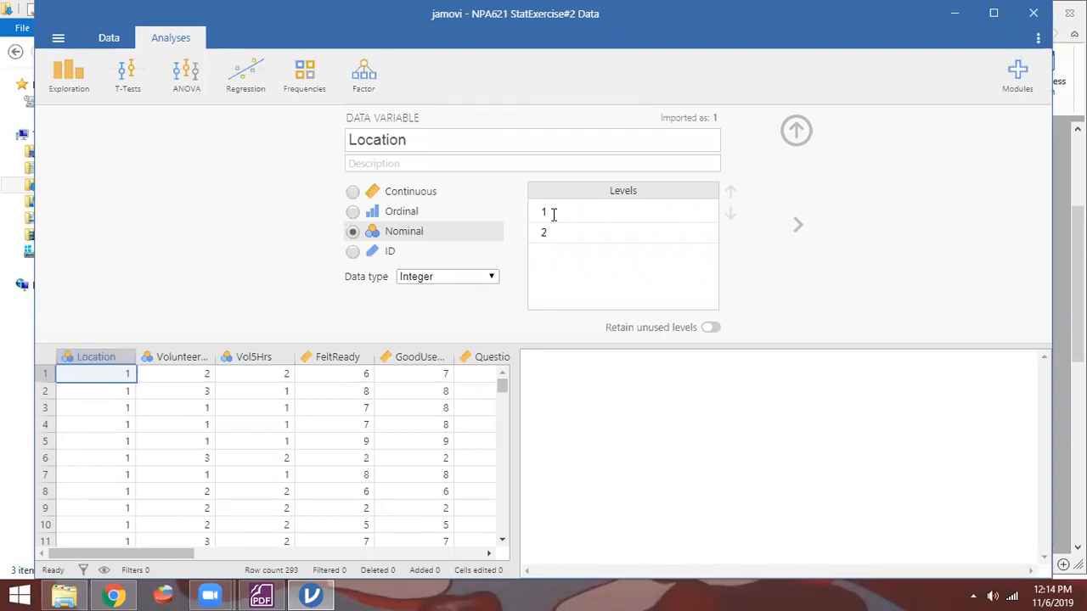
click(553, 213)
text(SJC)
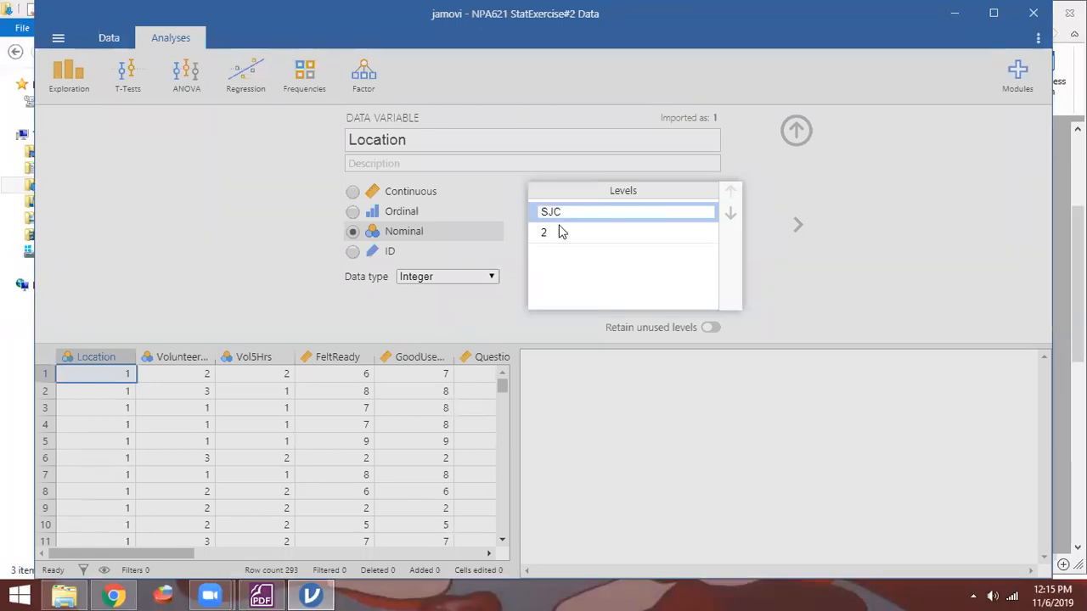
click(550, 237)
text(SJD)
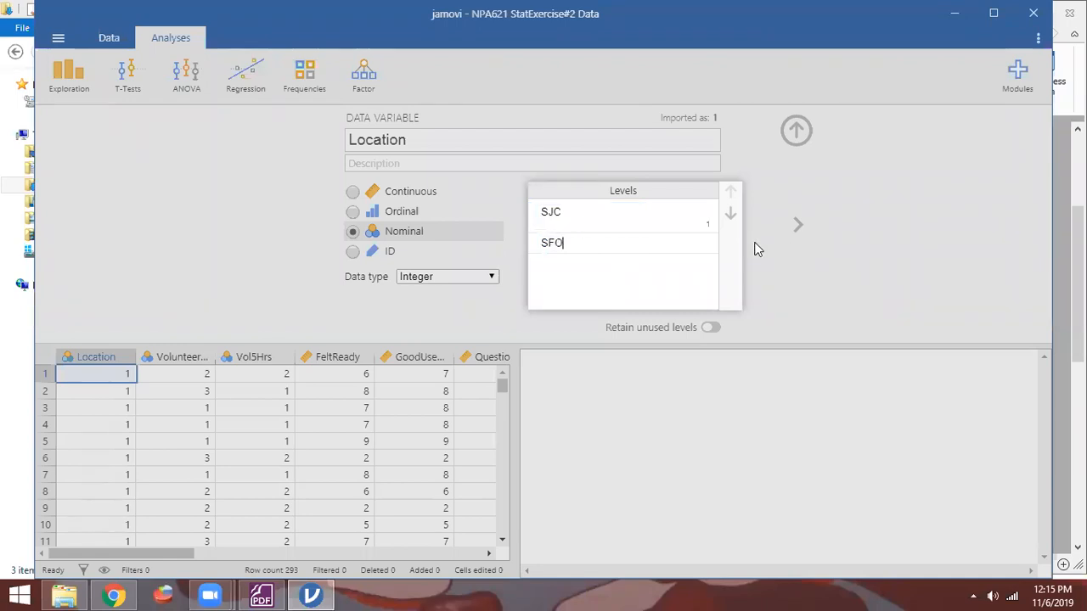
key(Return)
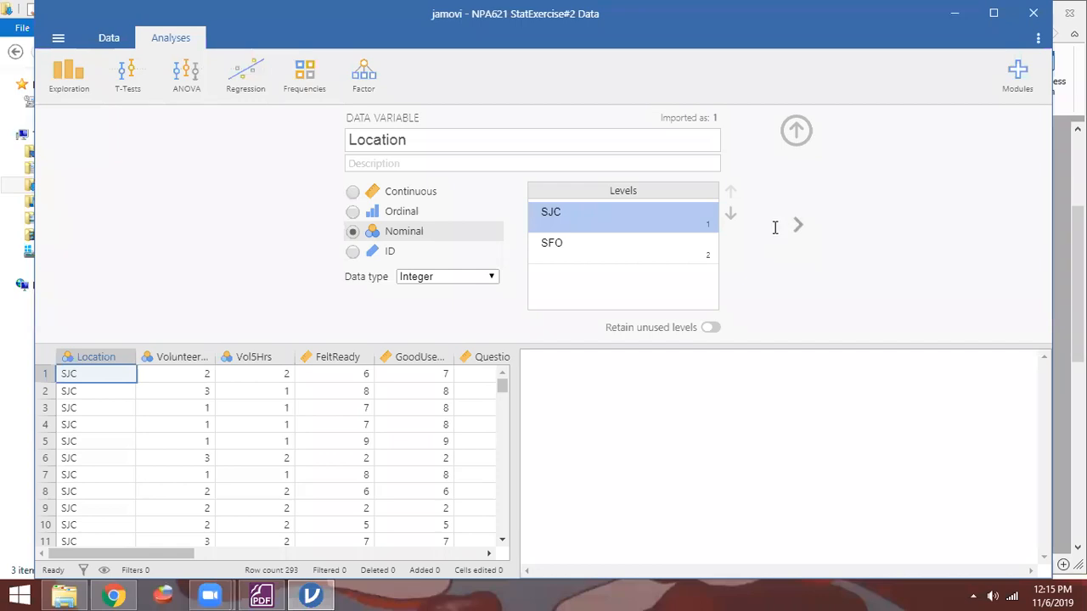
Label the VolunteerType variable's levels following the assignment PDF: 1 as Blue, 2 as White and 3 as Undecided
click(775, 228)
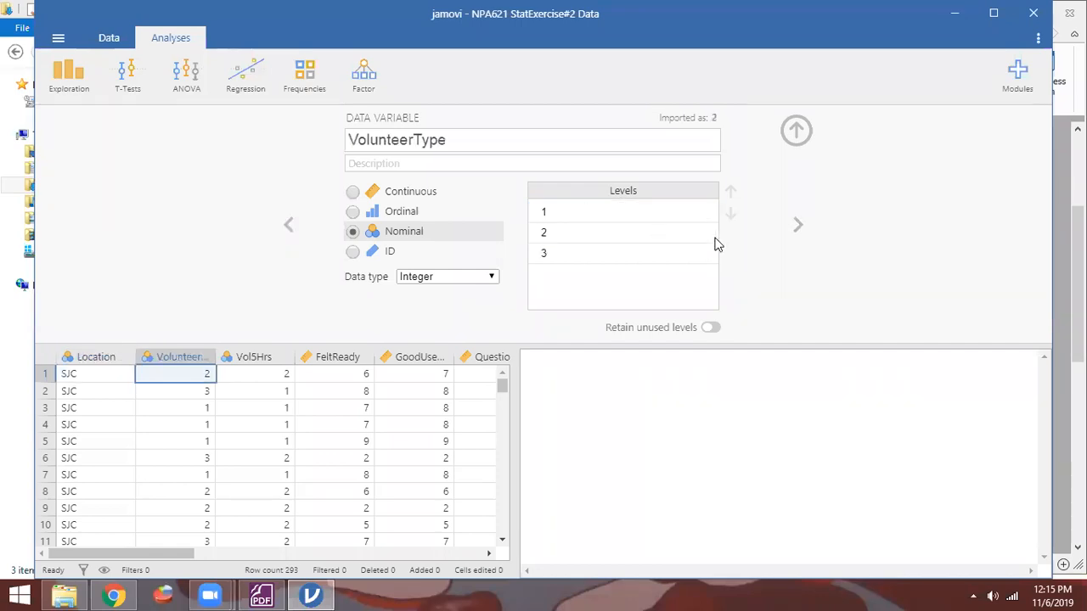
key(alt+Tab)
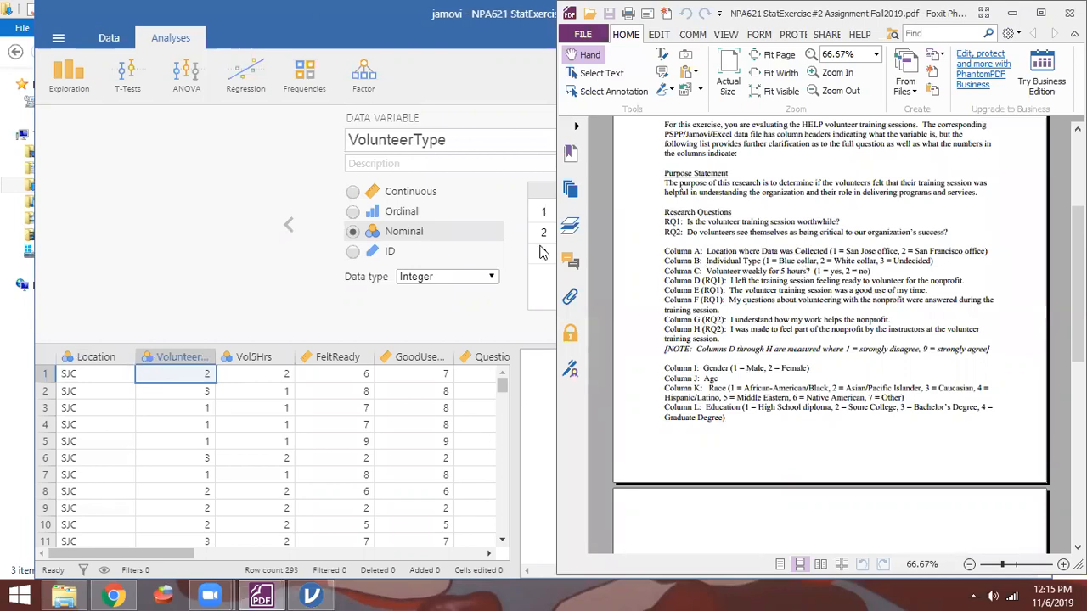
click(548, 212)
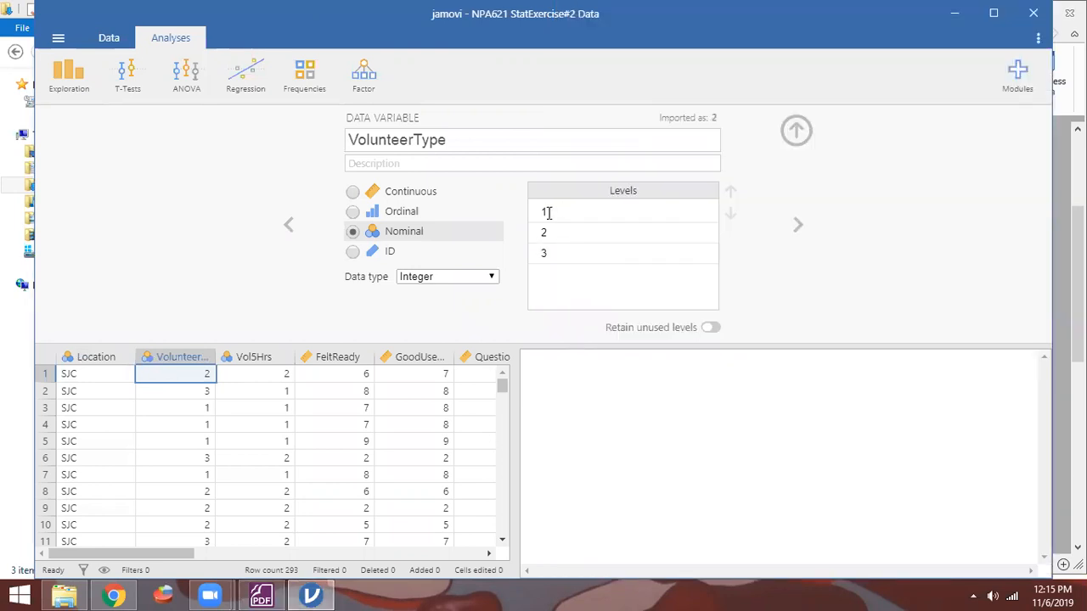
click(548, 213)
text(Blue)
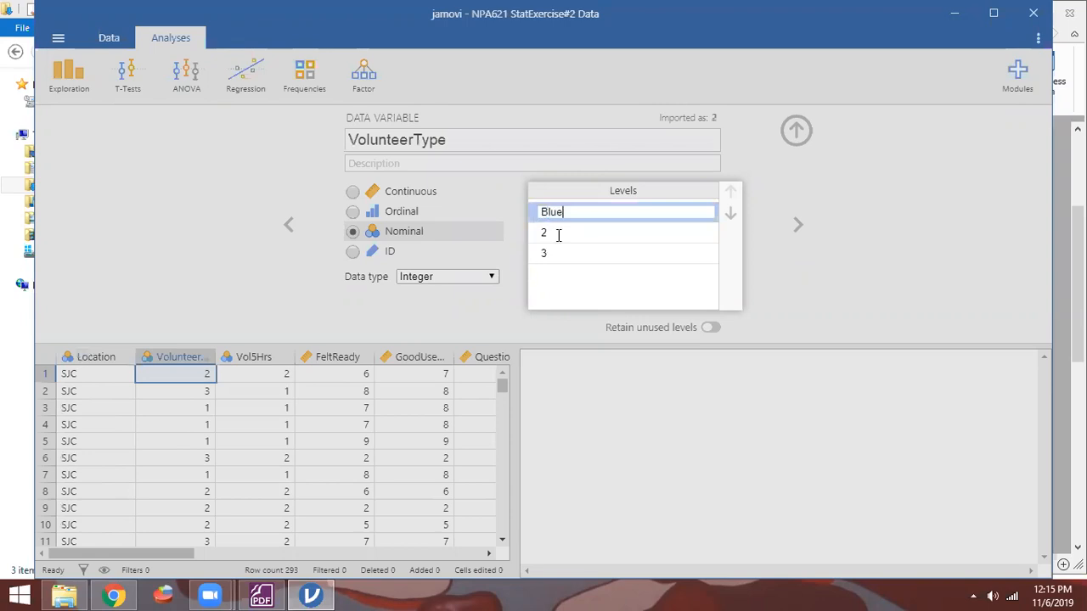
click(558, 238)
text(White)
click(550, 270)
text(Undecided)
click(811, 258)
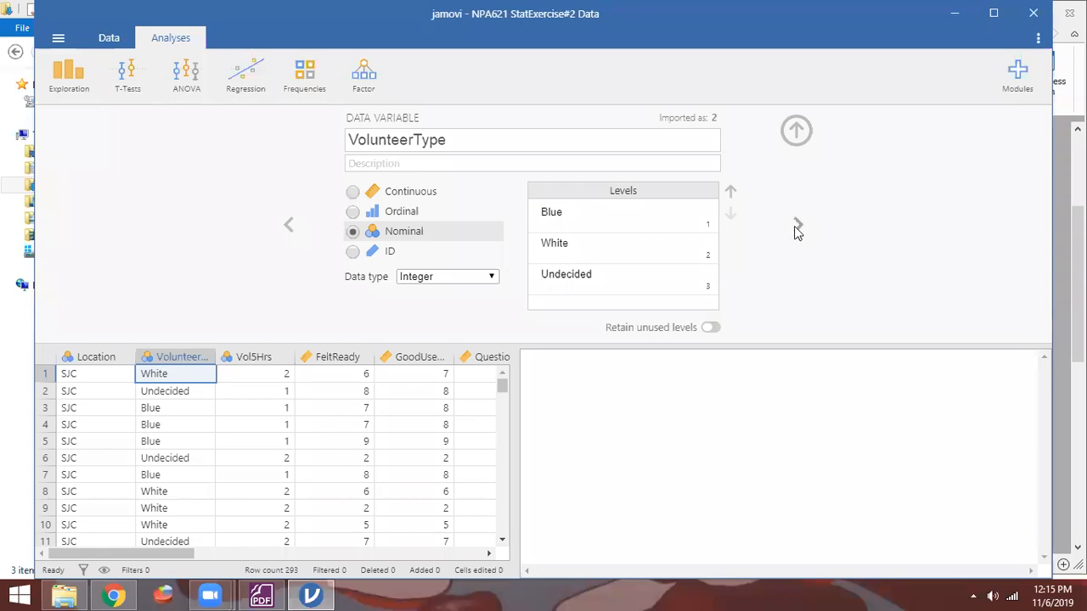
Label the Vol5Hrs variable's levels following the assignment PDF: 1 as Yes and 2 as No
click(796, 225)
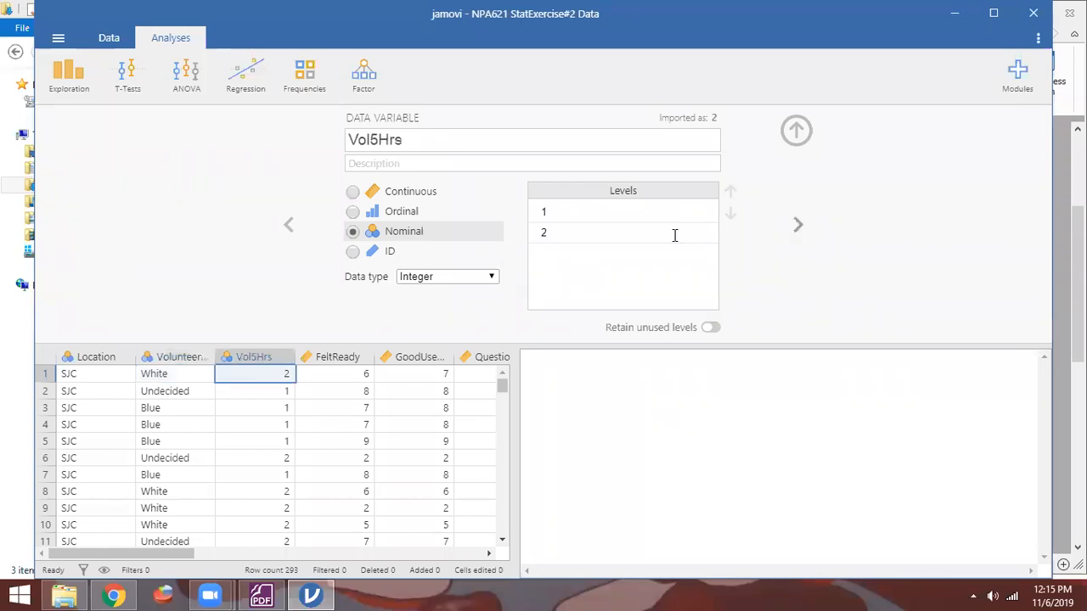
key(alt+Tab)
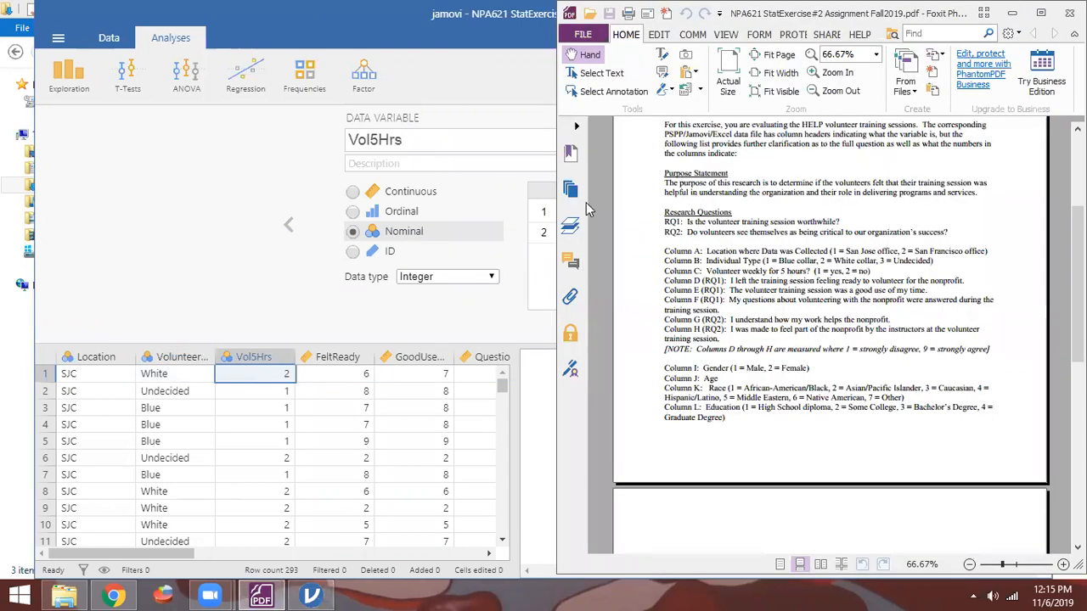
key(alt+Tab)
click(570, 213)
text(Yes)
click(584, 235)
text(No)
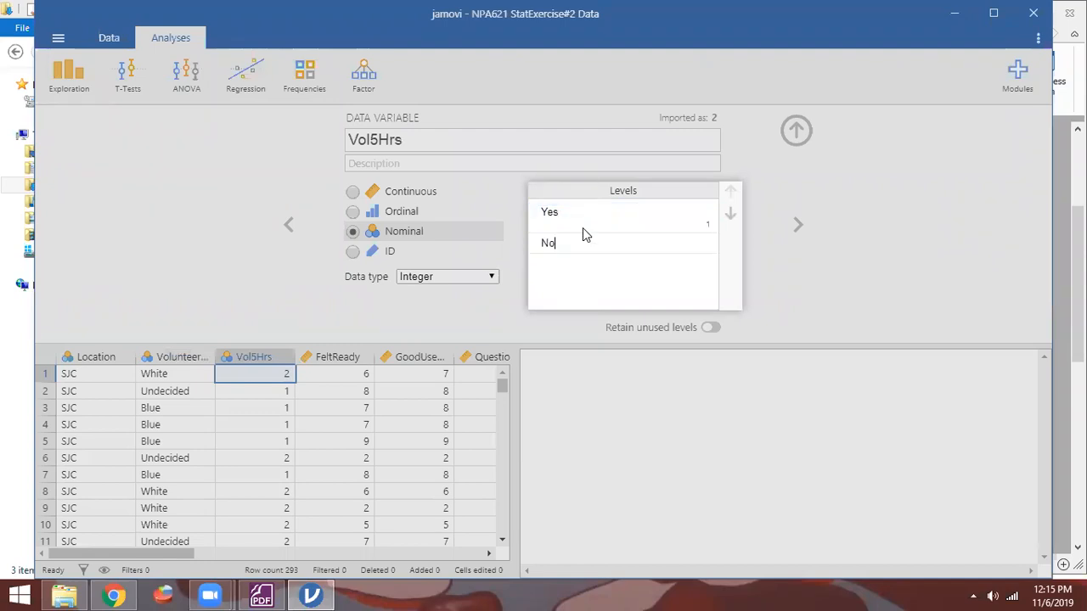
click(901, 285)
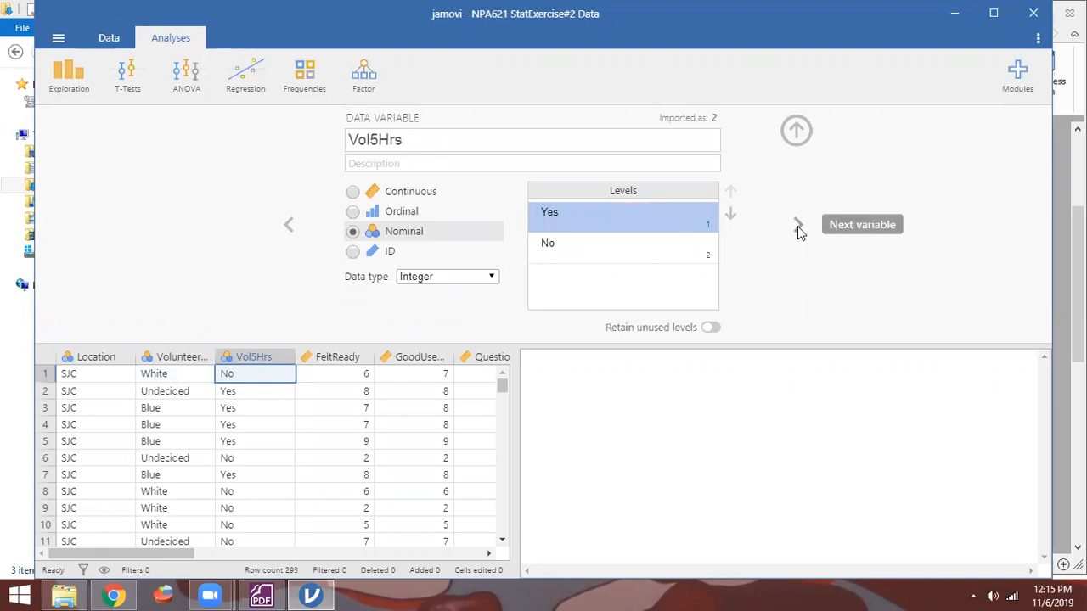
Advance past the continuous variables to Gender and label its levels following the assignment PDF: 1 as Male and 2 as Female
click(798, 226)
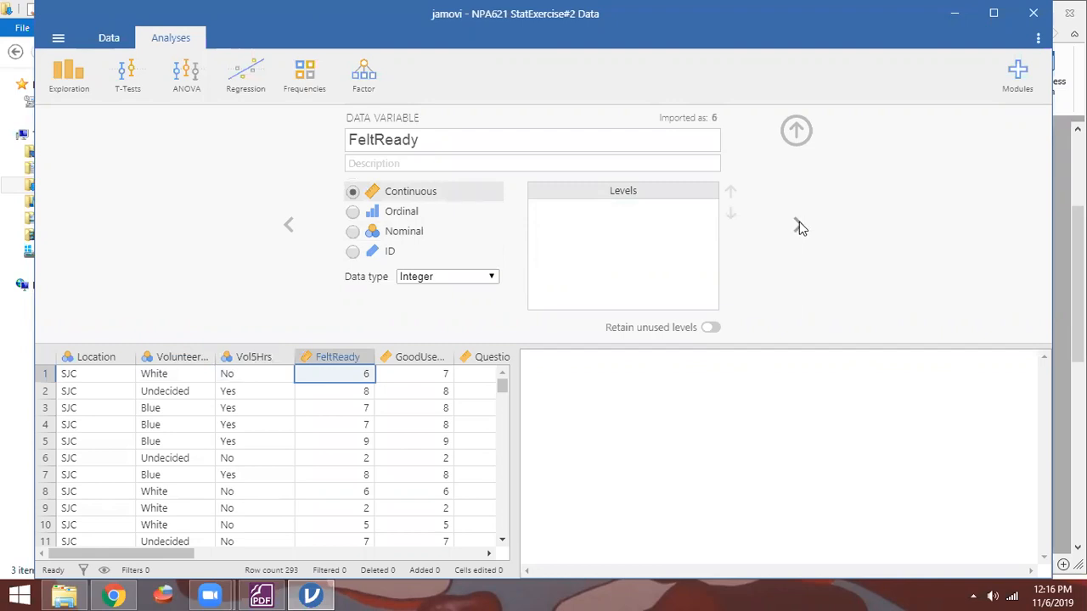
click(798, 225)
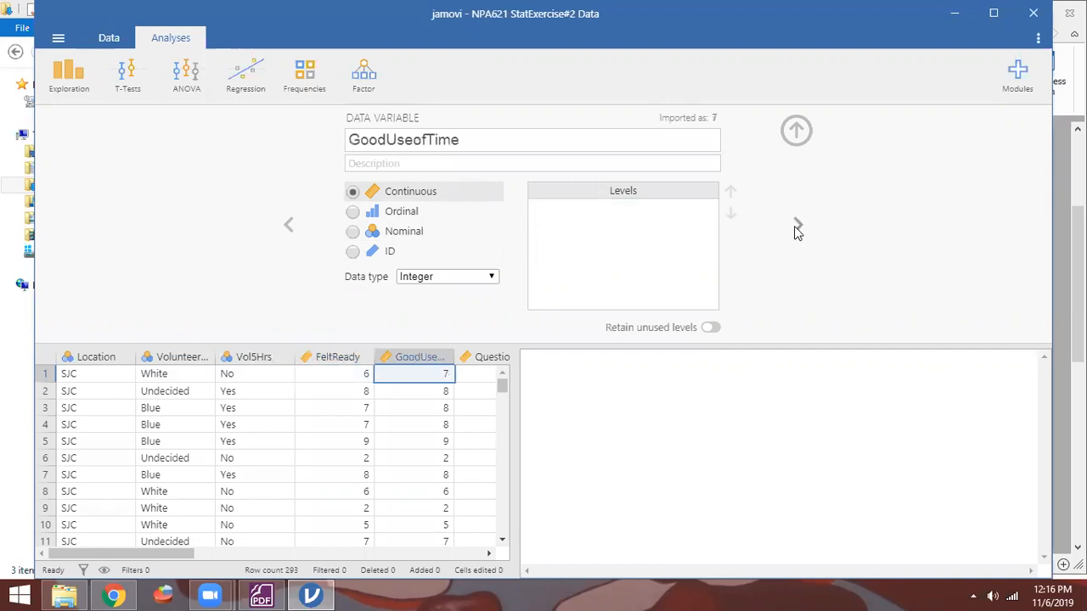
click(798, 225)
click(797, 225)
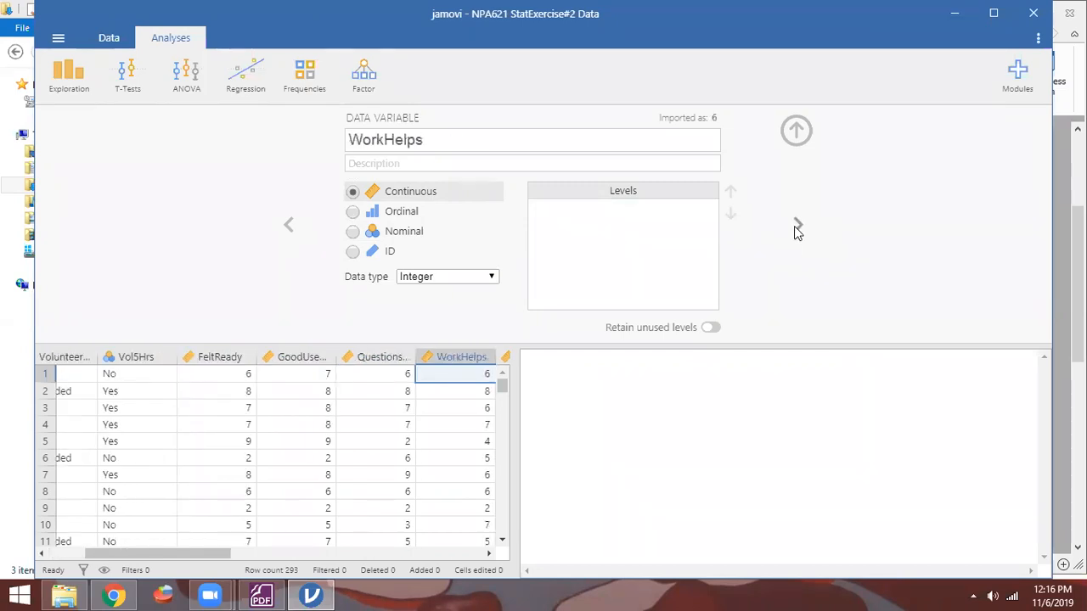
click(797, 225)
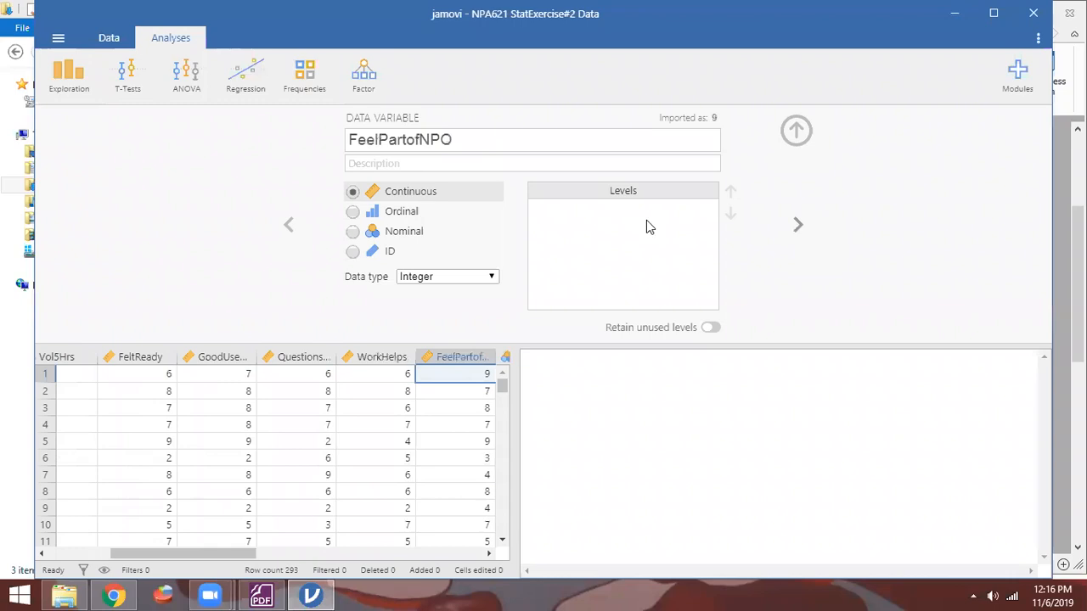
key(Right)
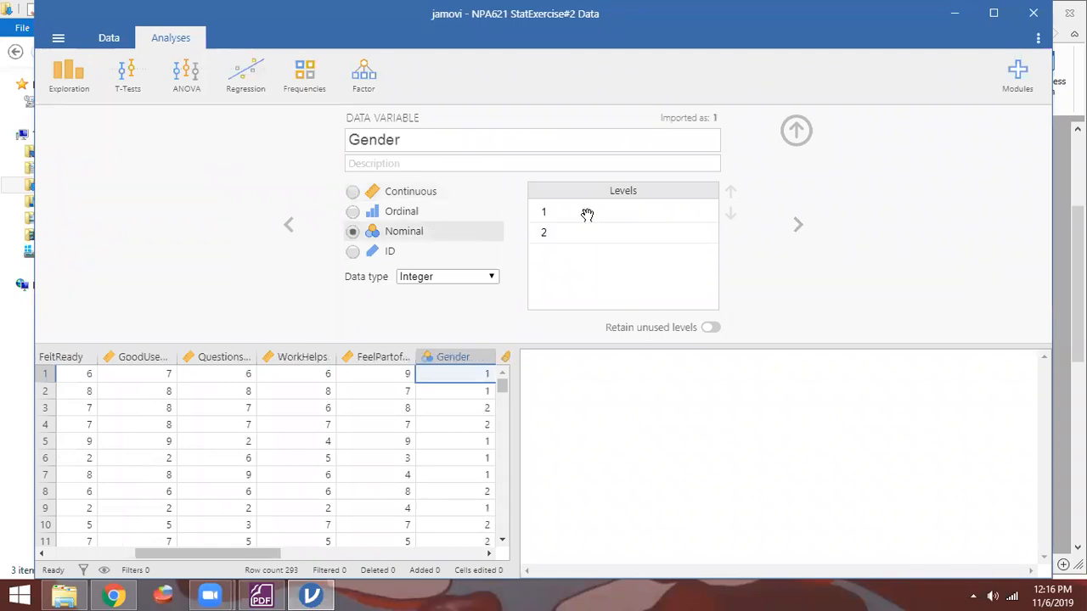
key(alt+Tab)
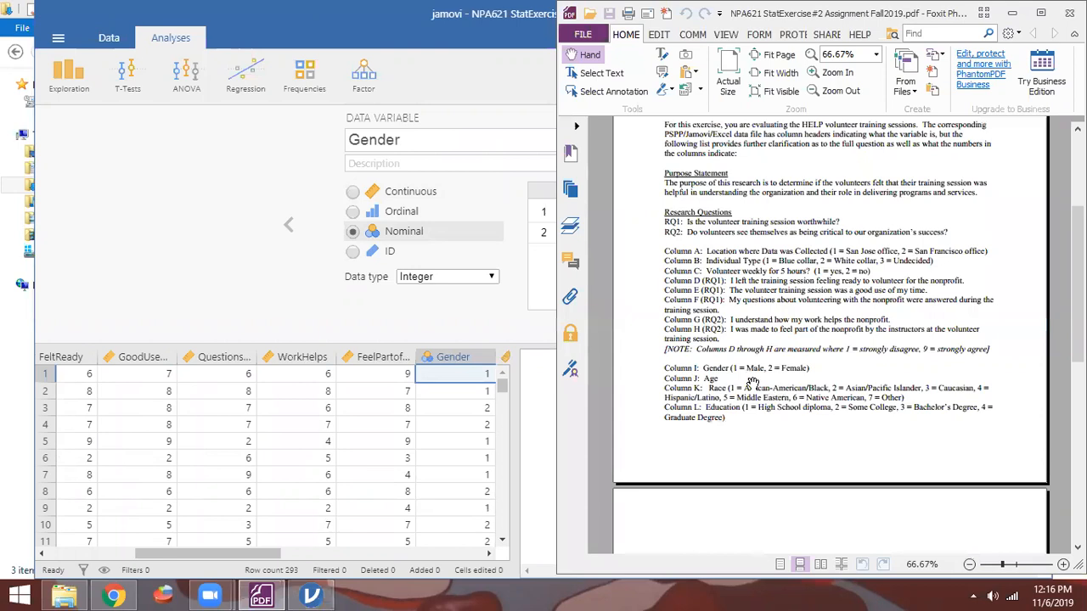
key(alt+Tab)
click(570, 253)
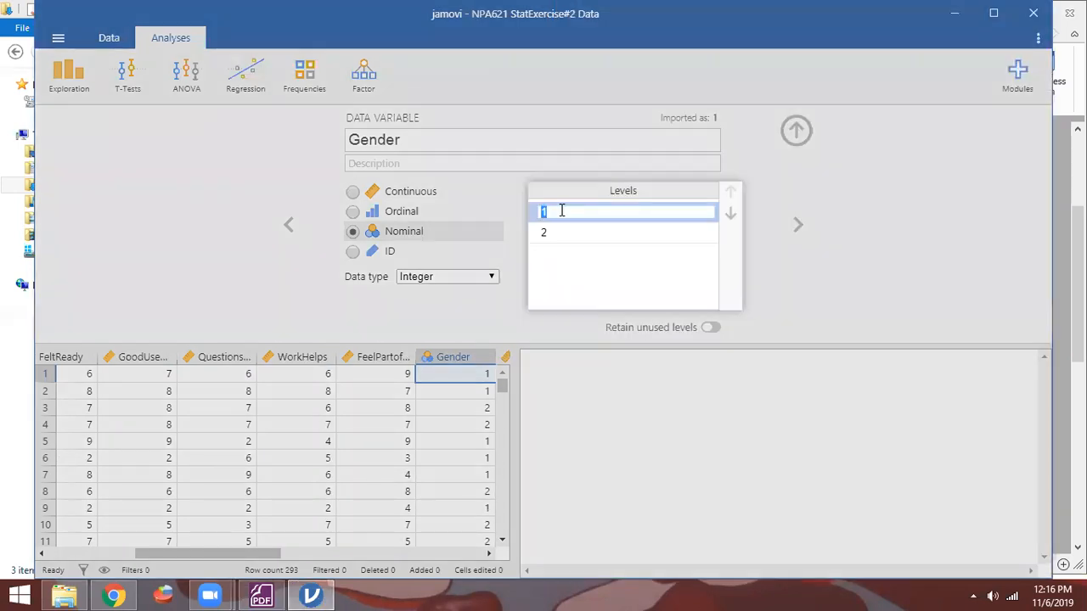
text(Male)
click(554, 235)
text(F)
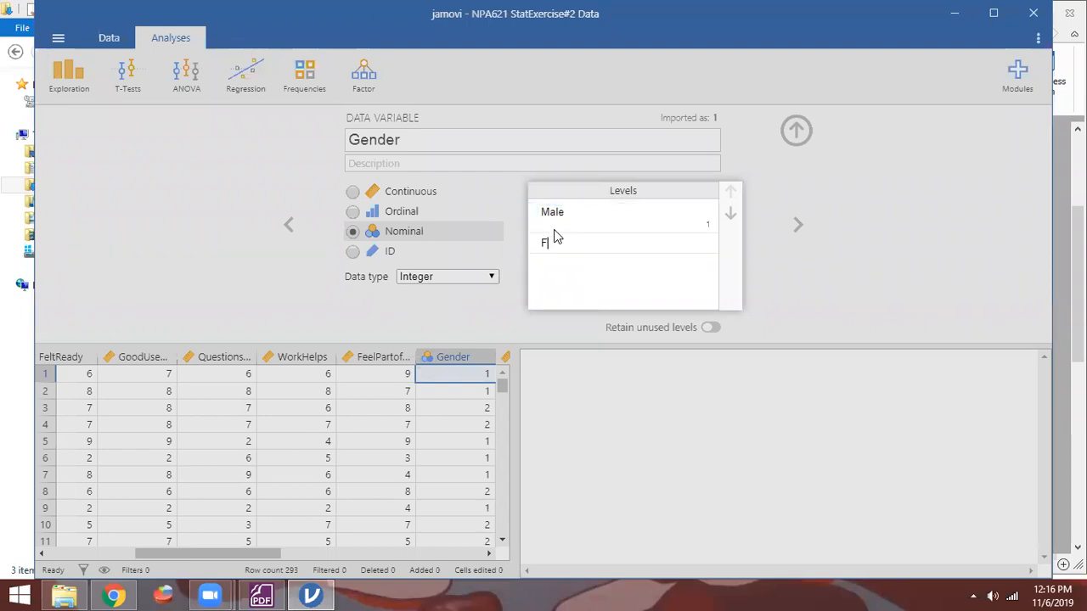
text(emale)
Advance past Age to Race/Ethnicity and label levels 1 to 4 as AfAm/Black, API, Caus and Hisp/Lat
click(796, 226)
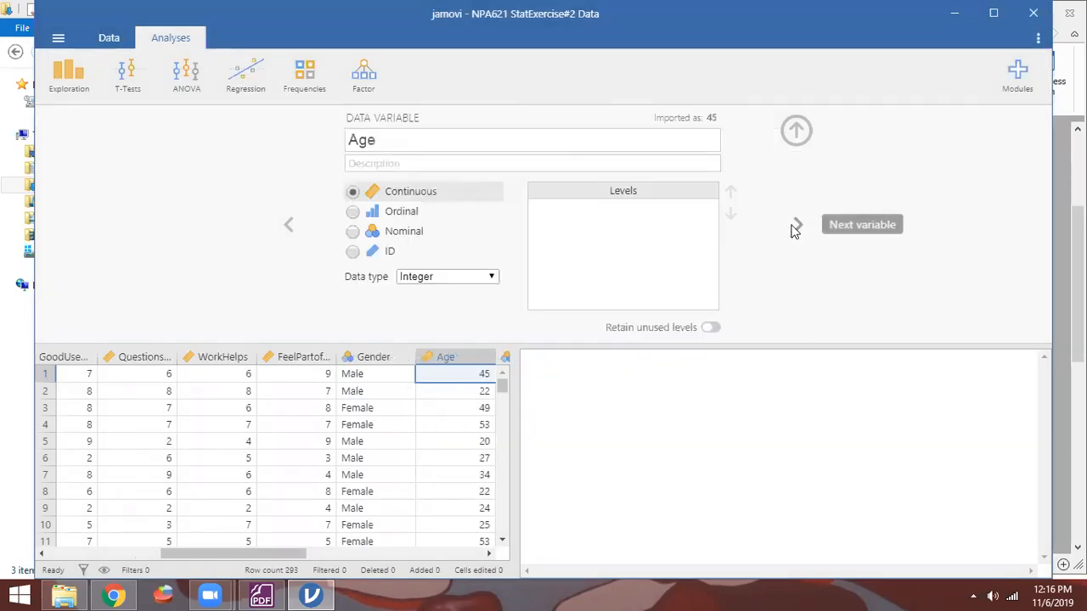
click(794, 228)
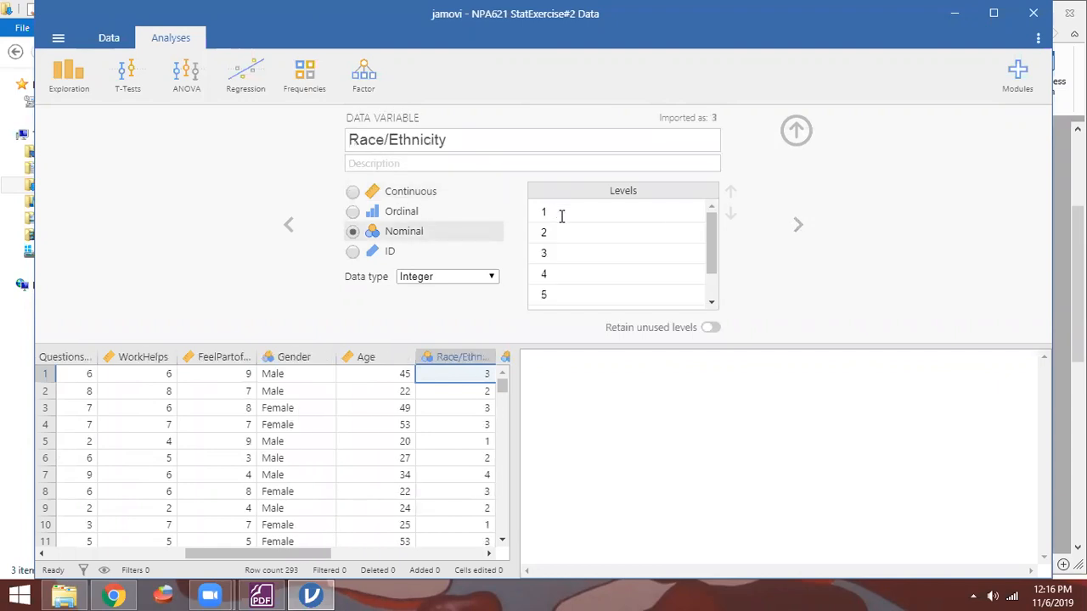
click(561, 216)
click(561, 216)
text(Af)
text(/Black)
key(Tab)
text(API)
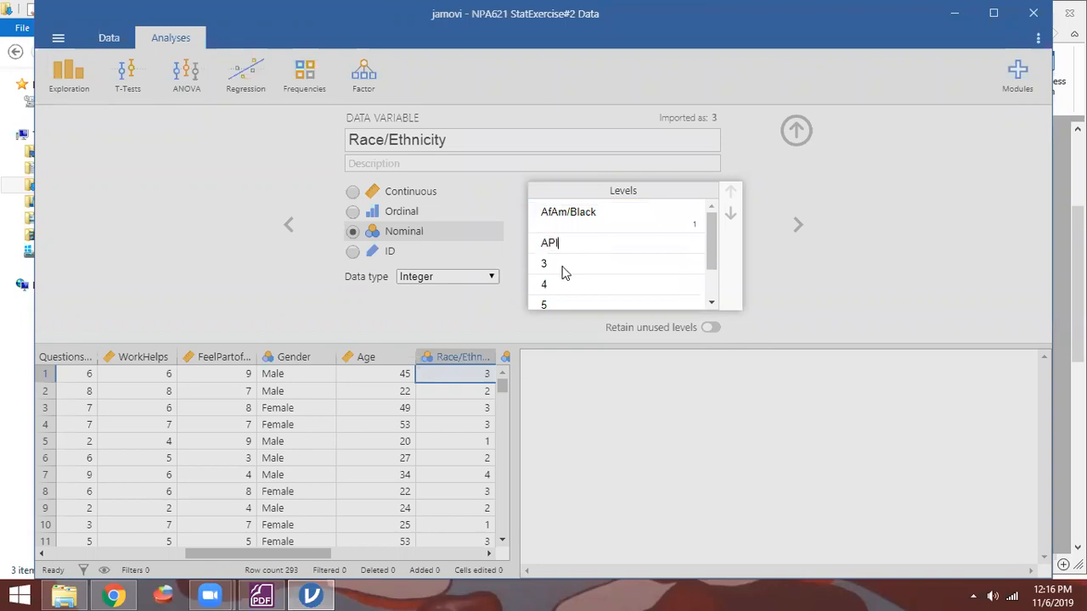
key(Tab)
text(Caus)
key(Tab)
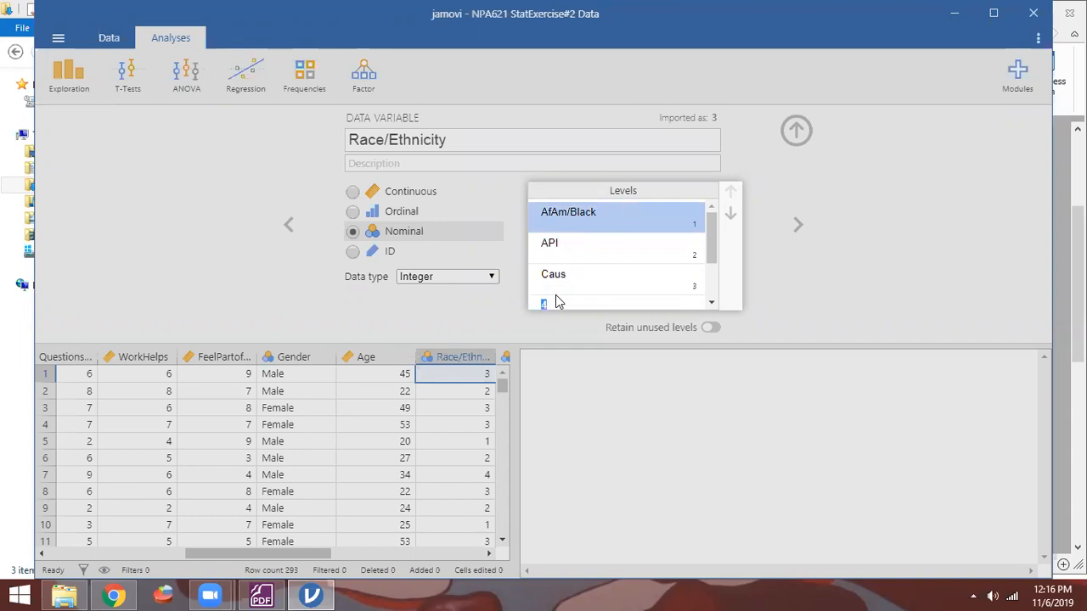
text(His)
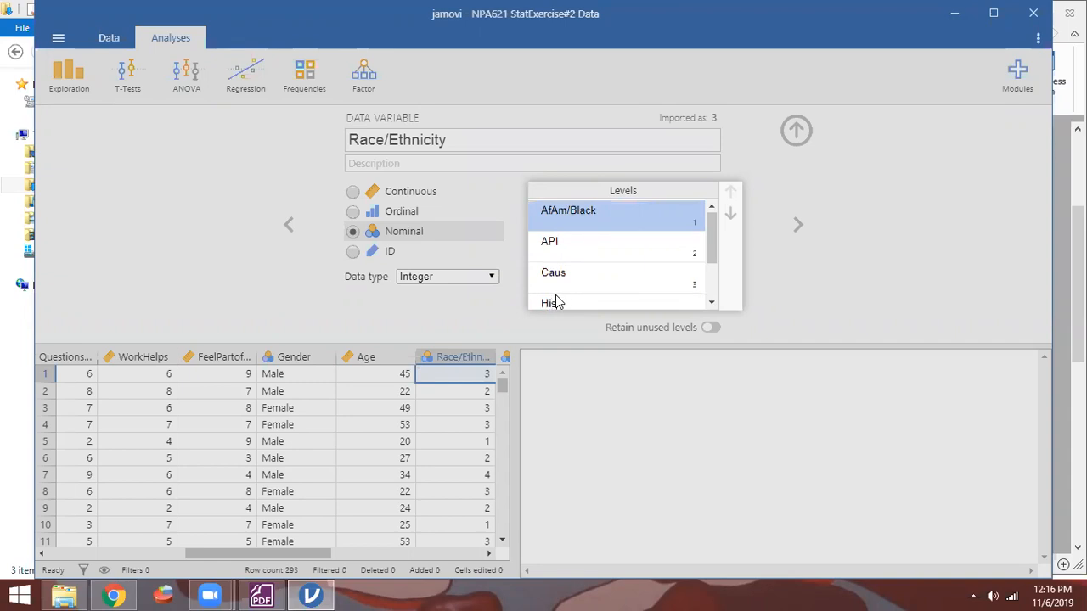
text(/Lat)
Label the remaining Race/Ethnicity levels following the assignment PDF: 5 as MiddleE, 6 as NativeAm and 7 as Other
scroll(710, 271, down, 1)
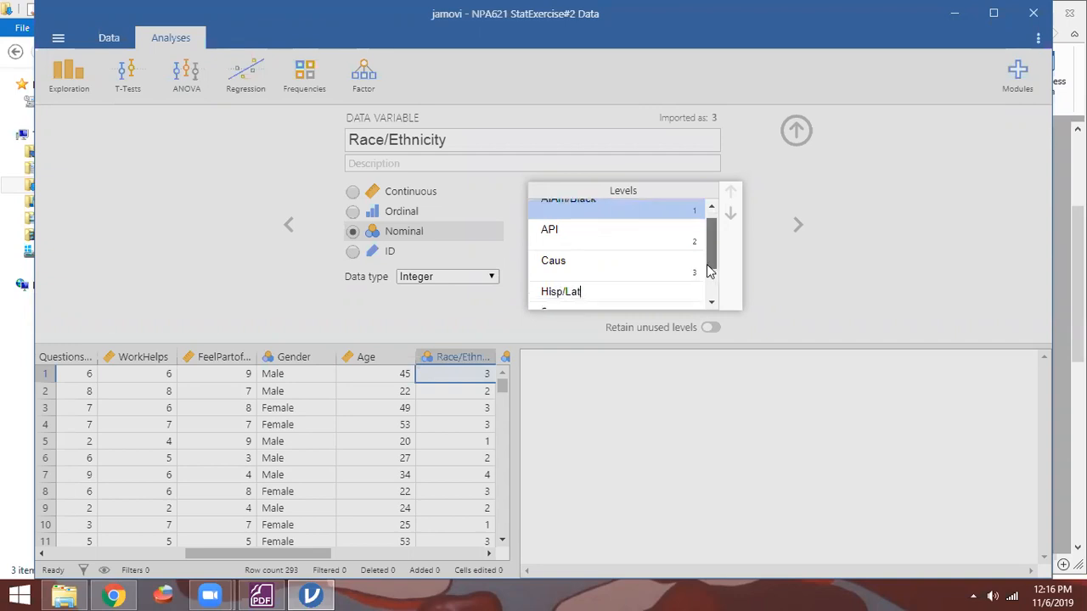
scroll(710, 270, down, 2)
click(561, 262)
text(MiddleE)
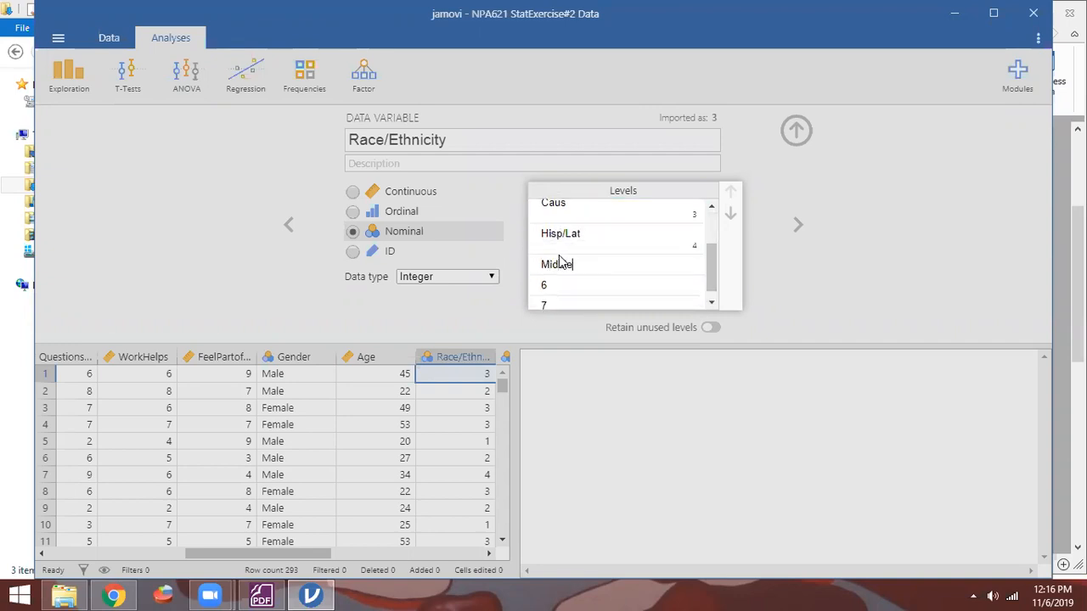
click(579, 286)
text(NativeA)
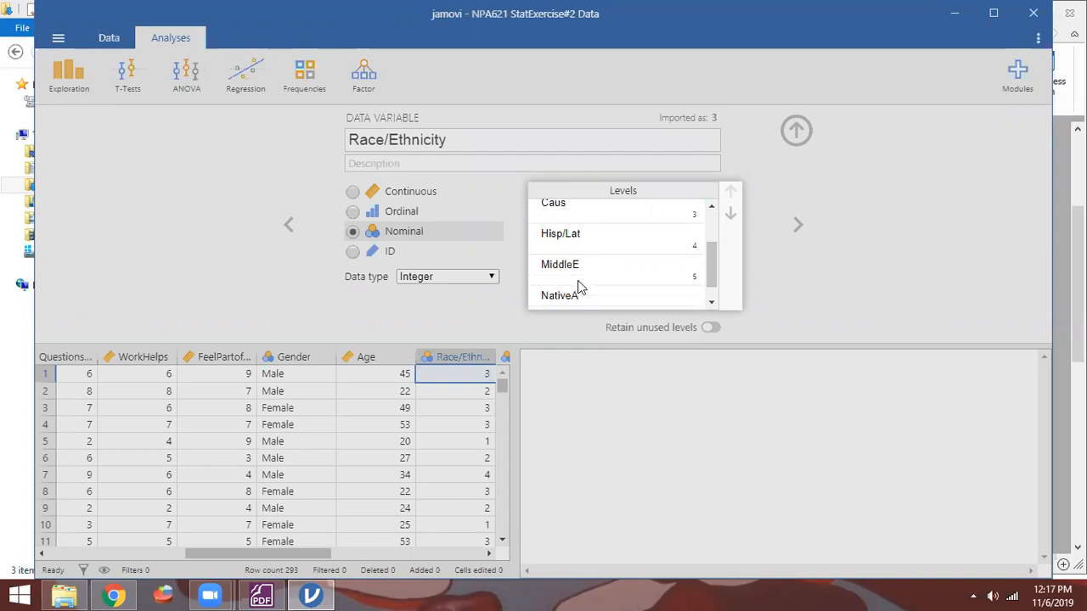
text(m)
key(Return)
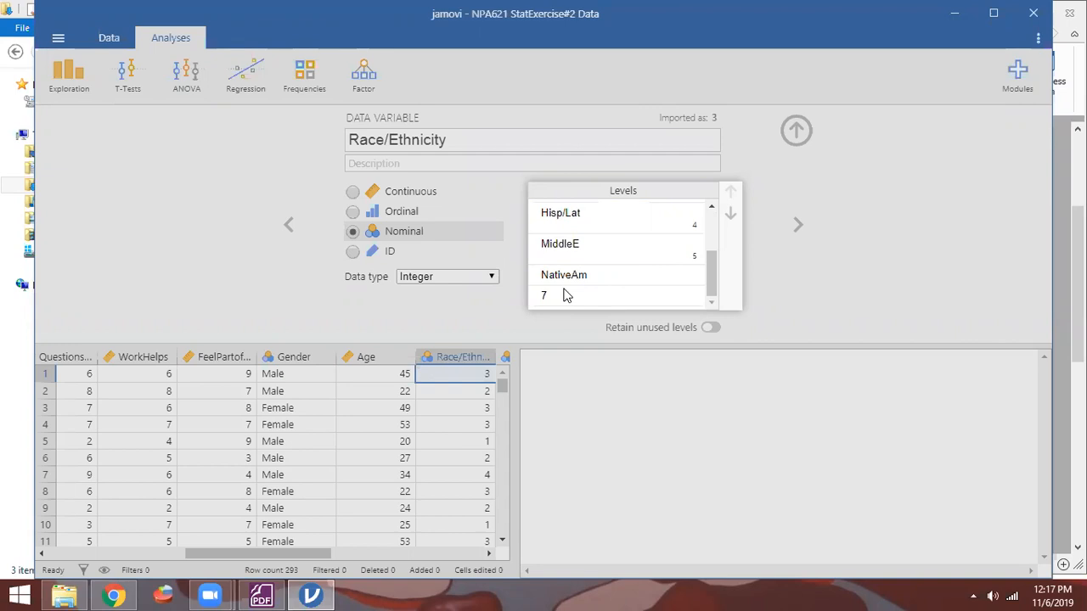
click(567, 295)
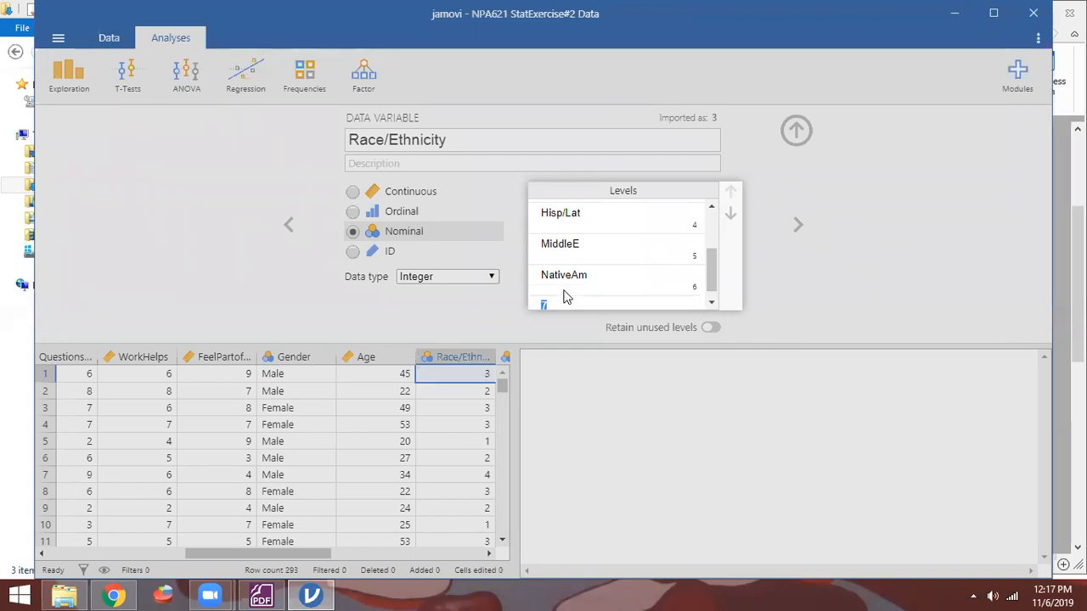
text(Other)
key(Return)
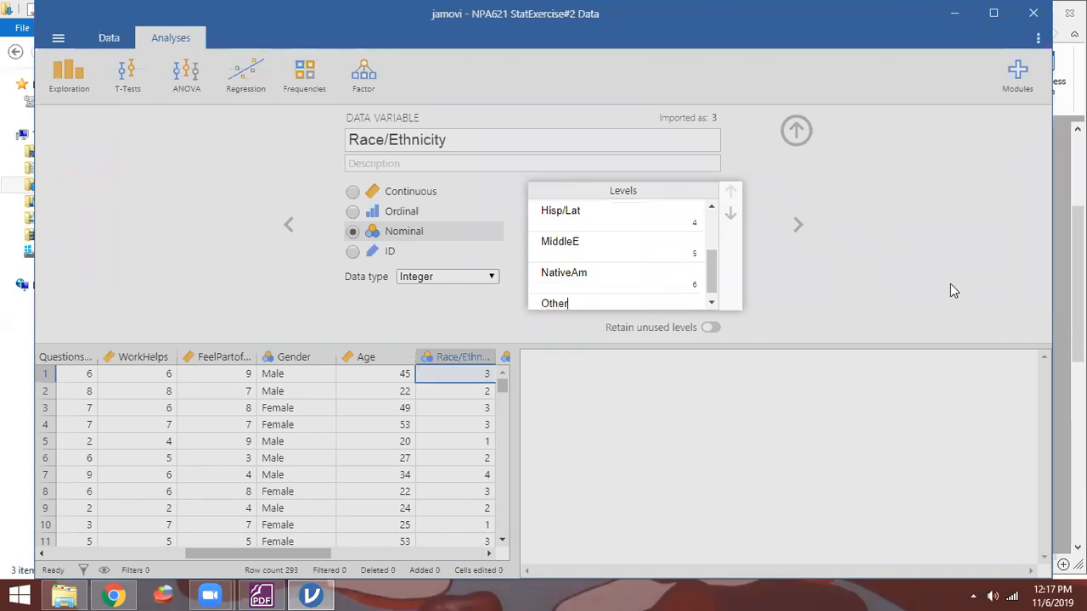
Label the Education variable's levels following the assignment PDF: 1 as HS Diploma, 2 as Some College, 3 as Bachelors and 4 as Graduate
click(799, 226)
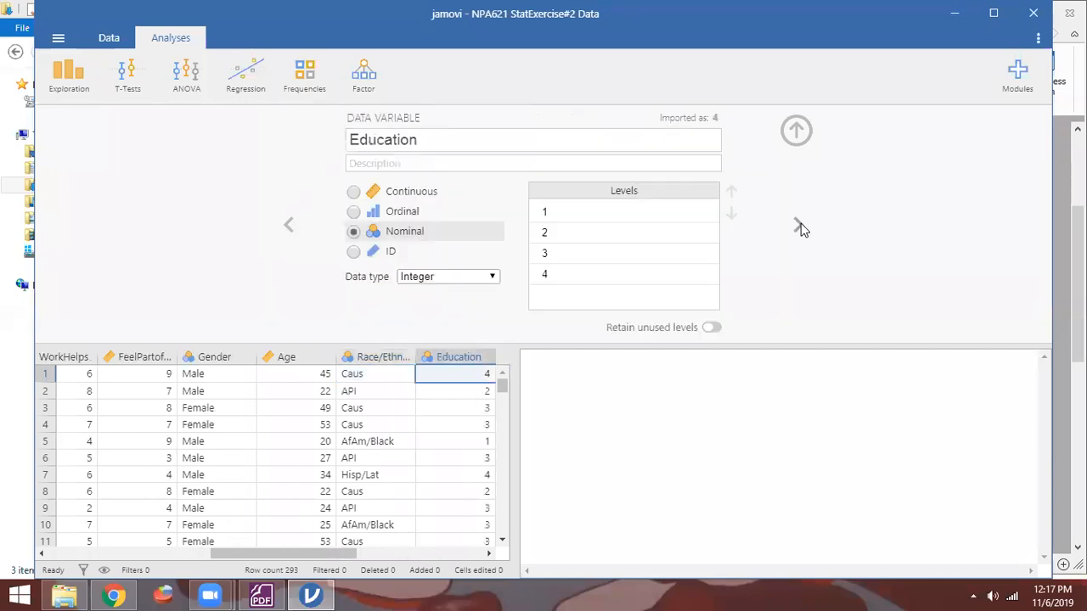
click(608, 215)
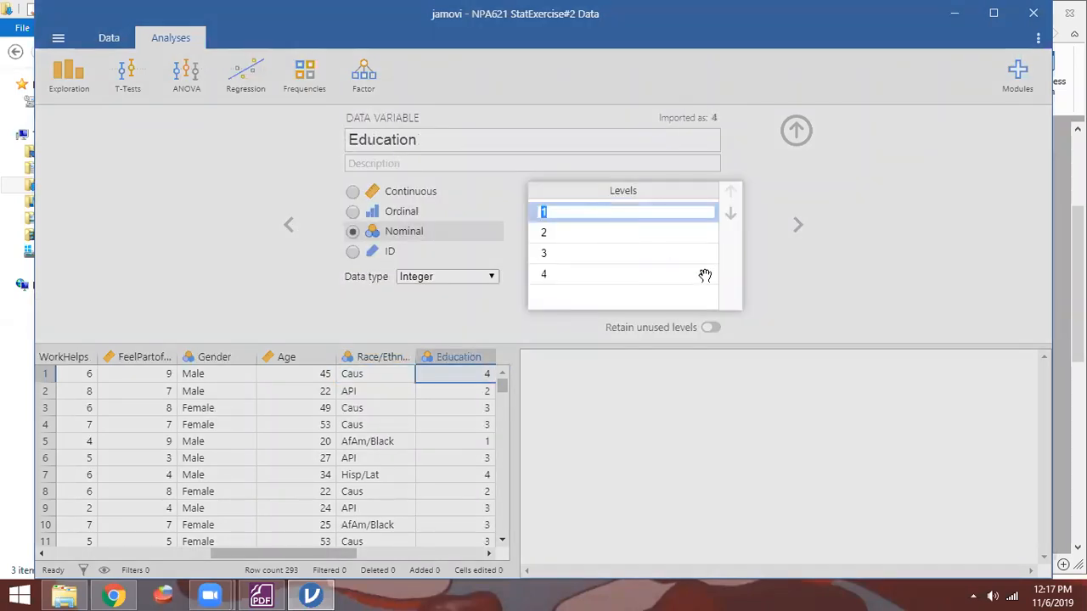
key(alt+Tab)
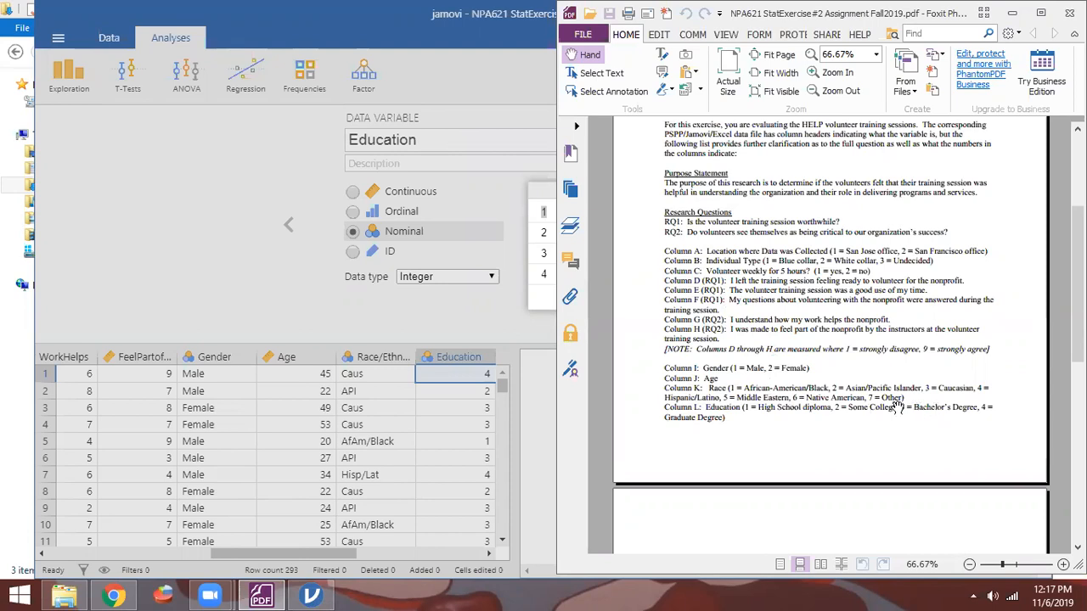
click(536, 235)
text(HS Diploma)
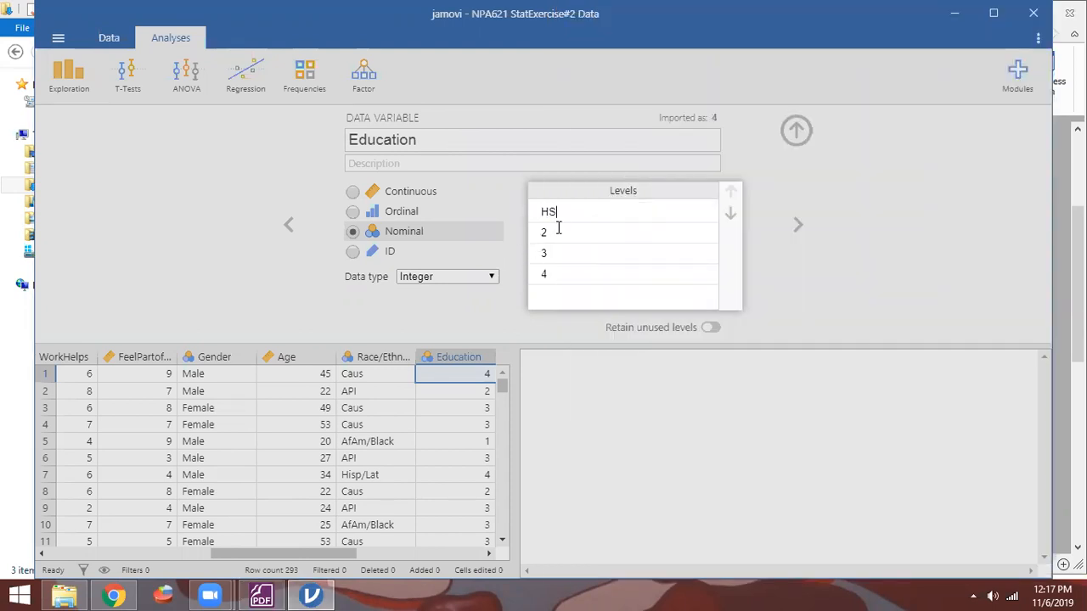
click(558, 230)
text(Some College)
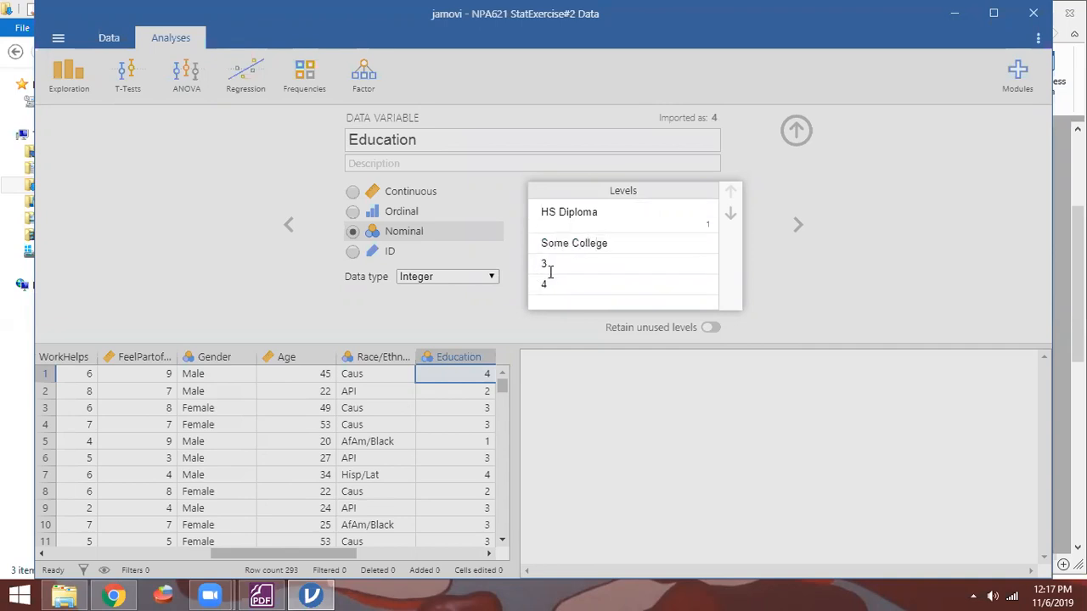
click(550, 271)
text(Bach)
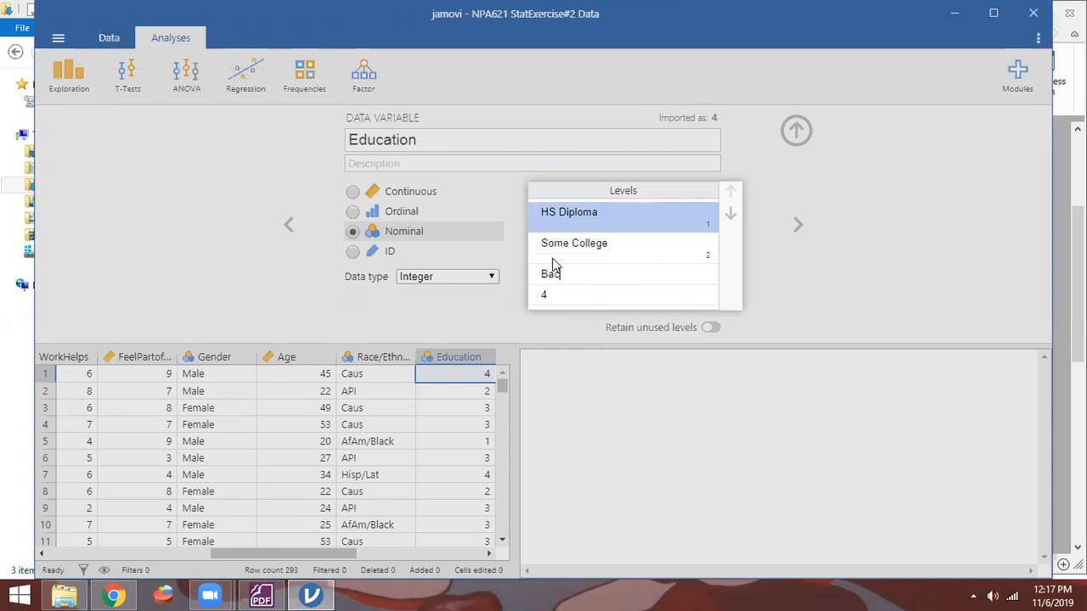
text(elors)
click(578, 295)
text(Graduate)
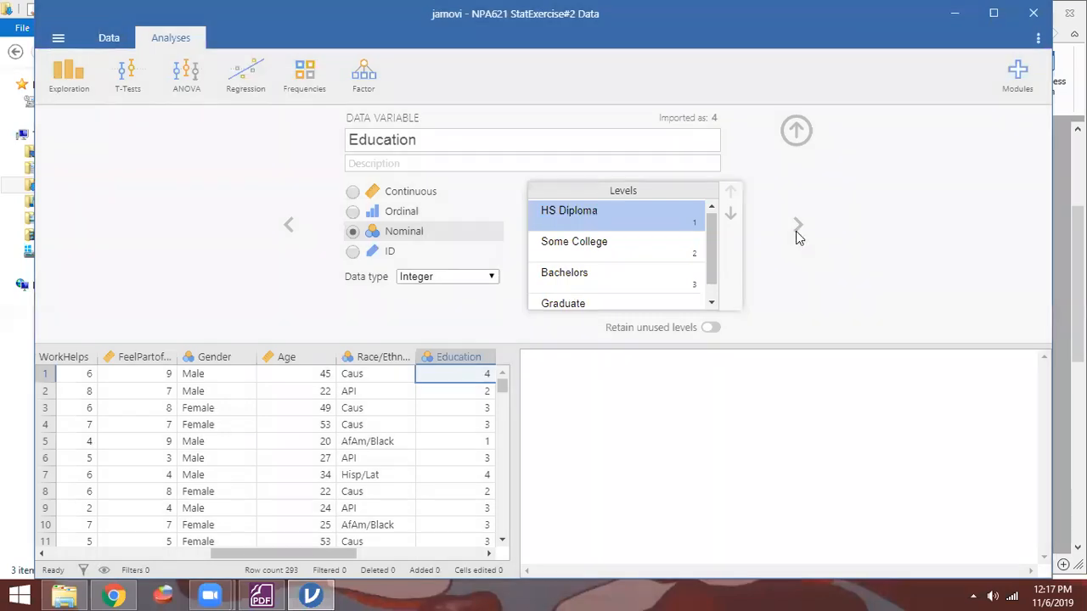
Advance past Education to finish the level labelling, return to the data's first columns and close the variable editor
click(796, 226)
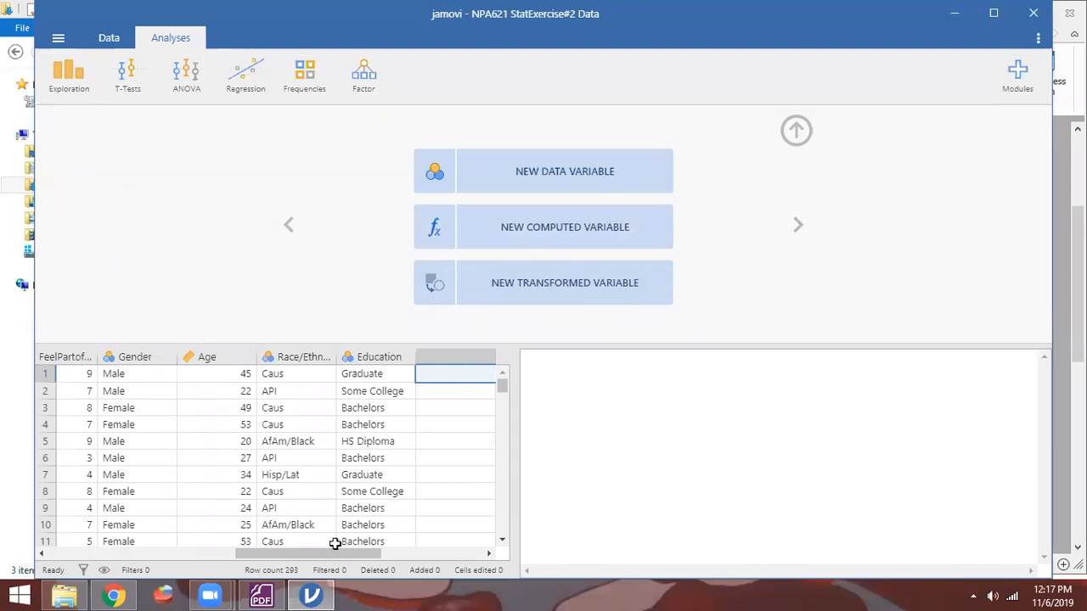
drag(331, 553, 144, 553)
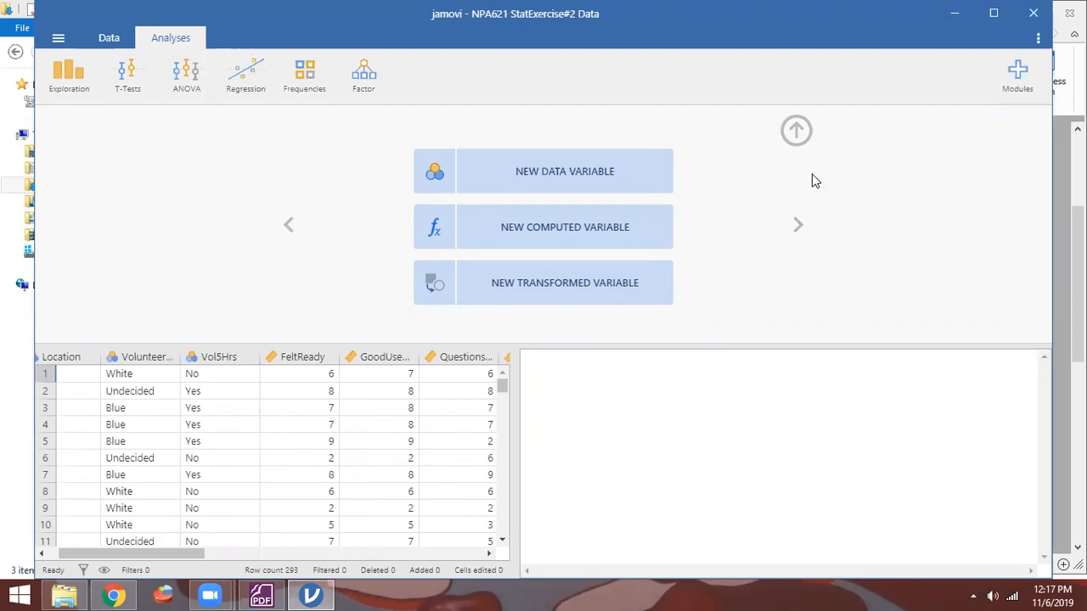
click(792, 130)
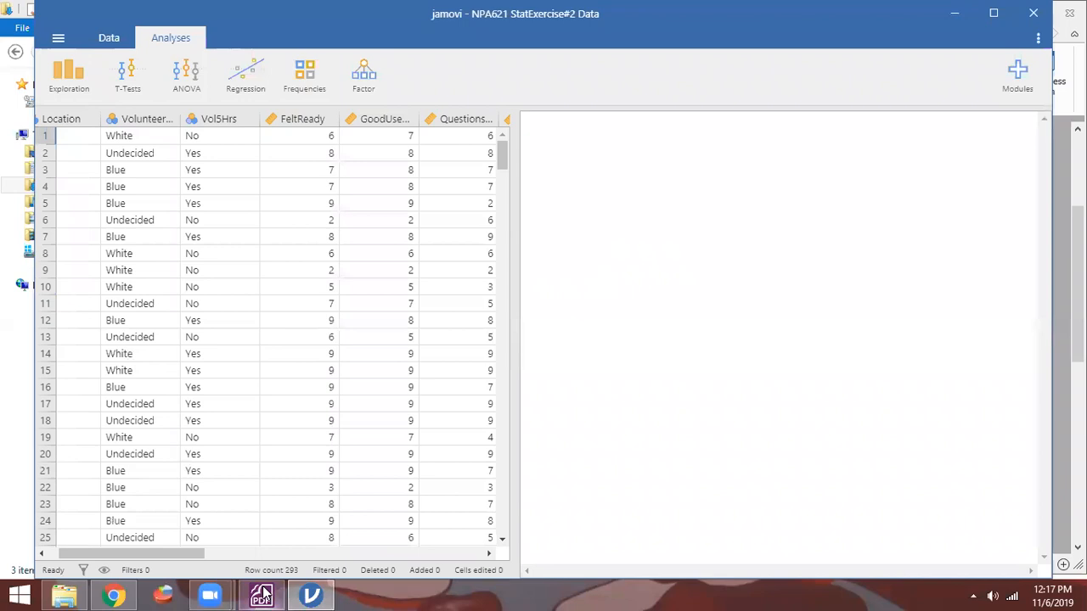
Switch to the assignment PDF and read the questions to answer in the narrative report
key(alt+Tab)
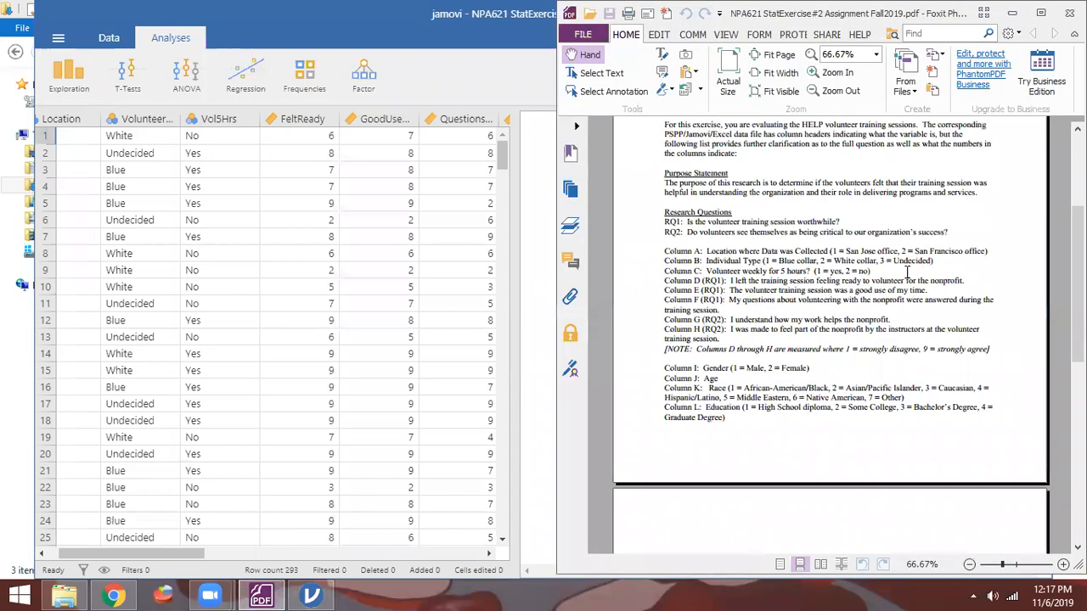
scroll(905, 270, down, 3)
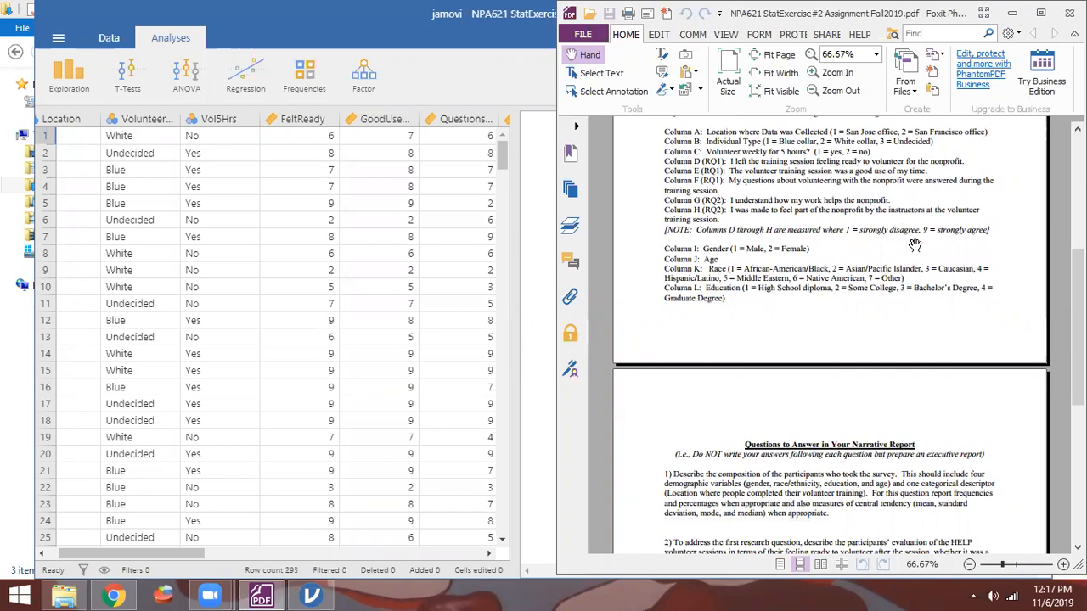
scroll(921, 241, down, 3)
scroll(920, 240, down, 3)
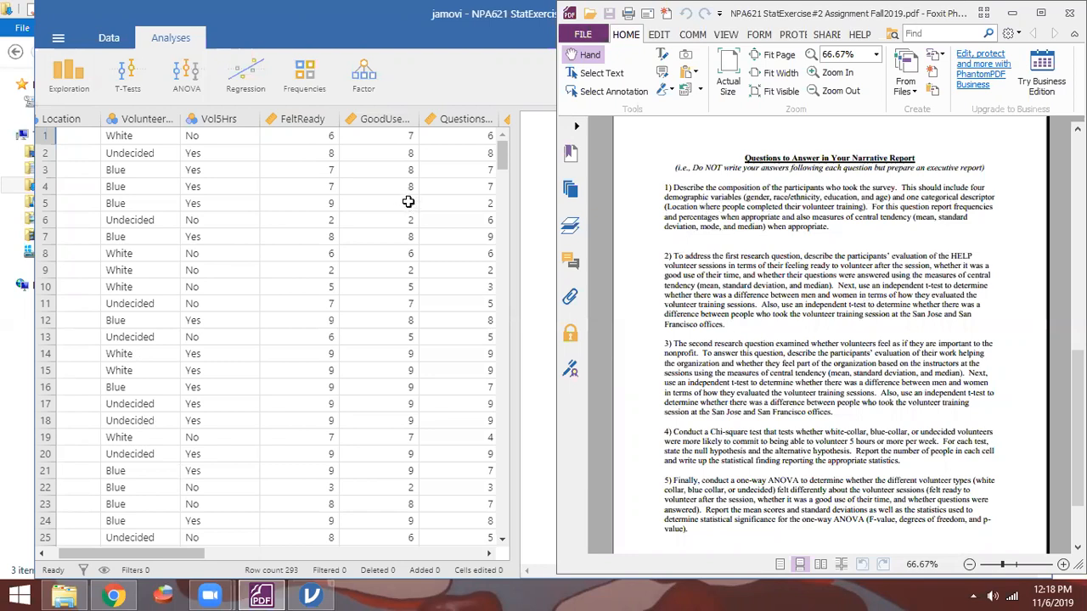
Switch back to jamovi and create a Descriptives analysis with Gender, Age, Race/Ethnicity and Education as its variables, checking them against the PDF
click(344, 33)
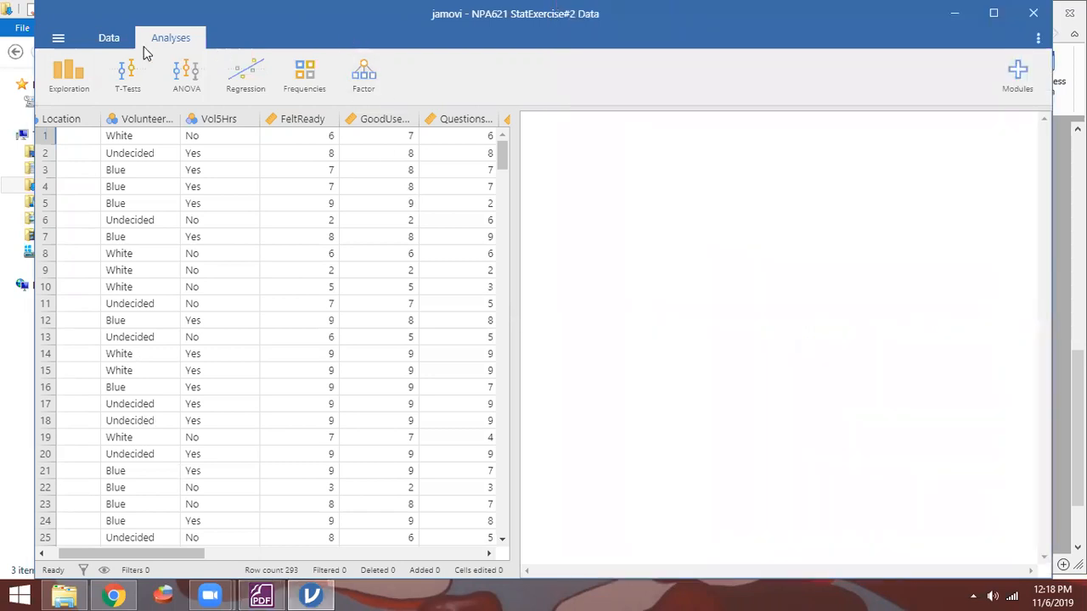
click(72, 81)
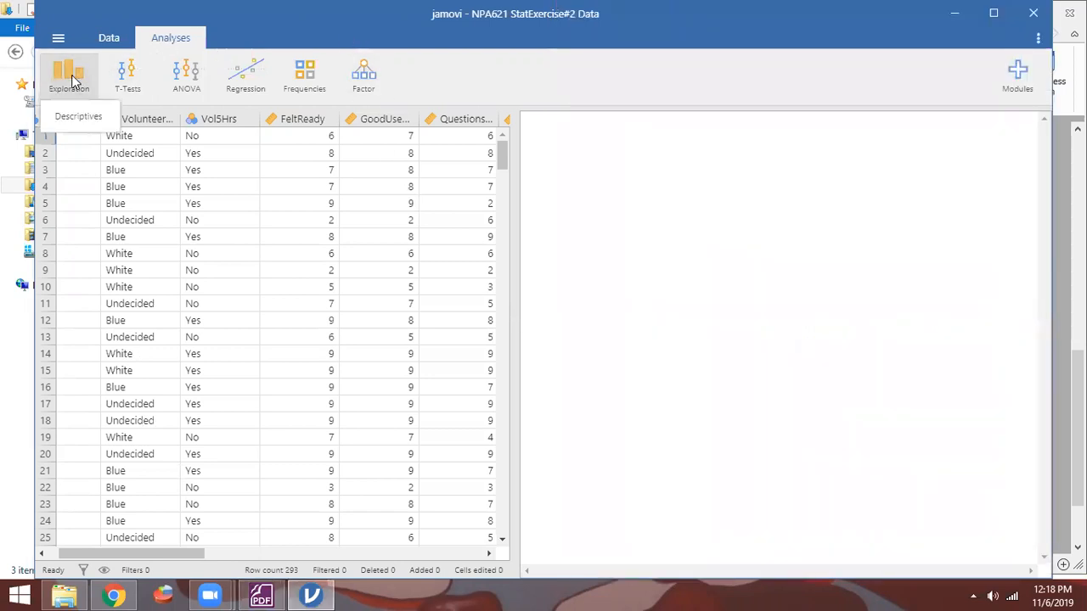
click(75, 119)
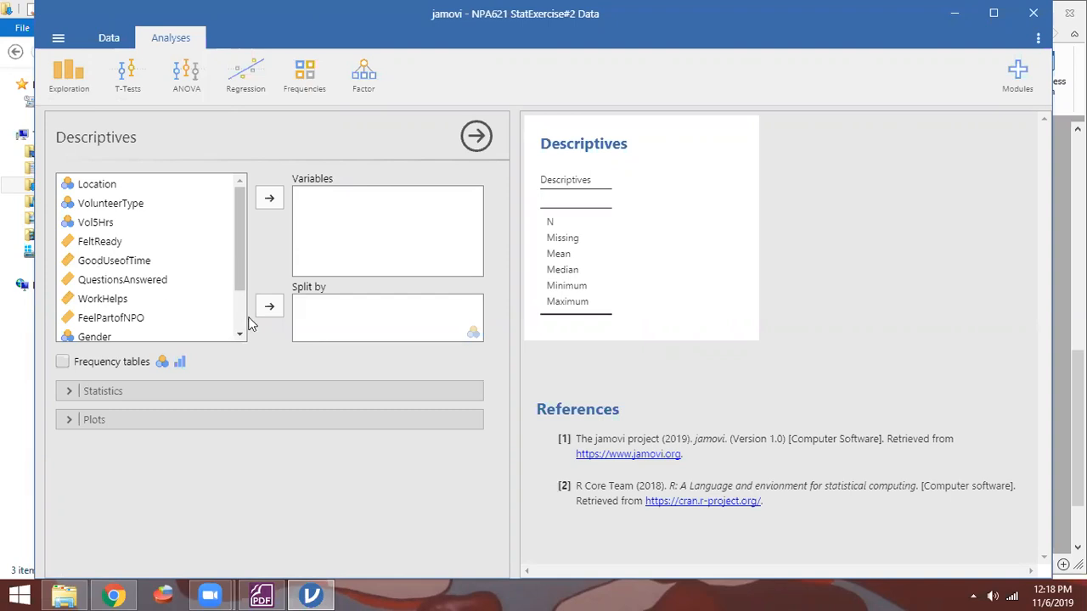
scroll(138, 289, down, 1)
scroll(108, 283, down, 2)
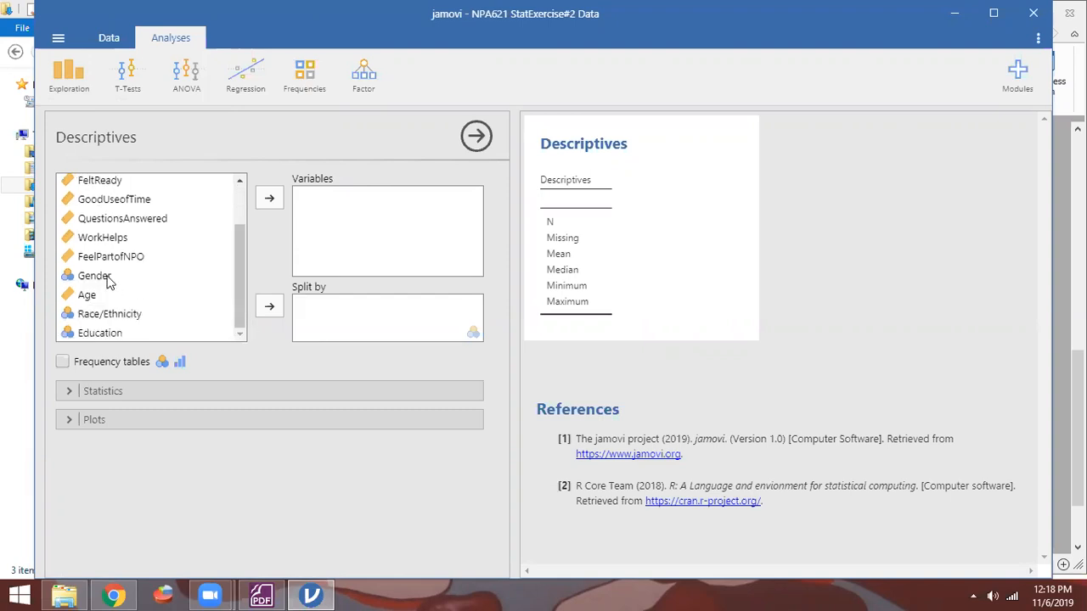
click(104, 283)
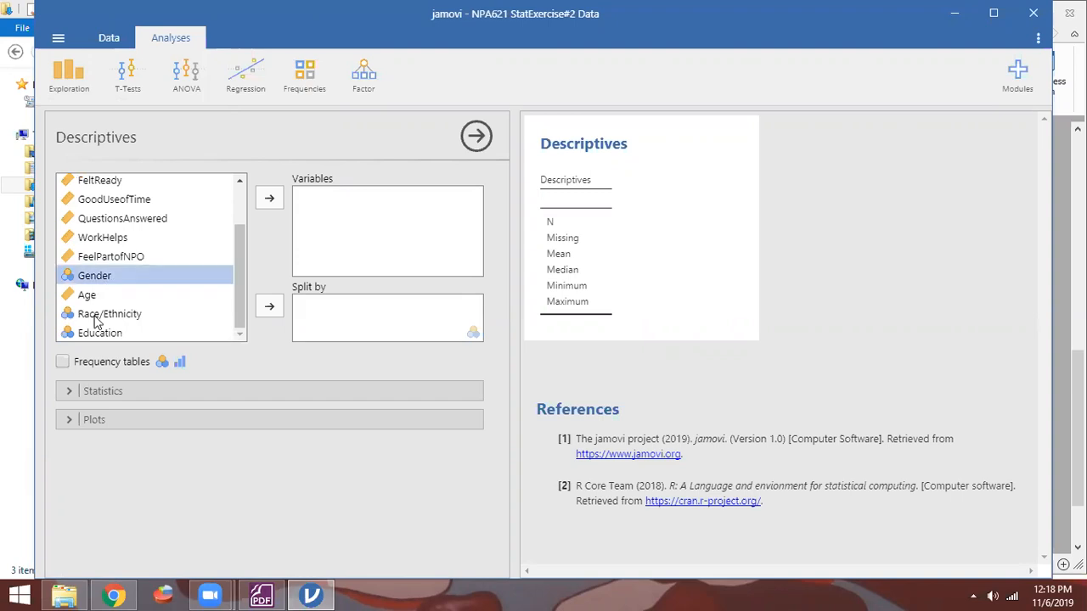
key(shift+Down)
key(shift+Down)
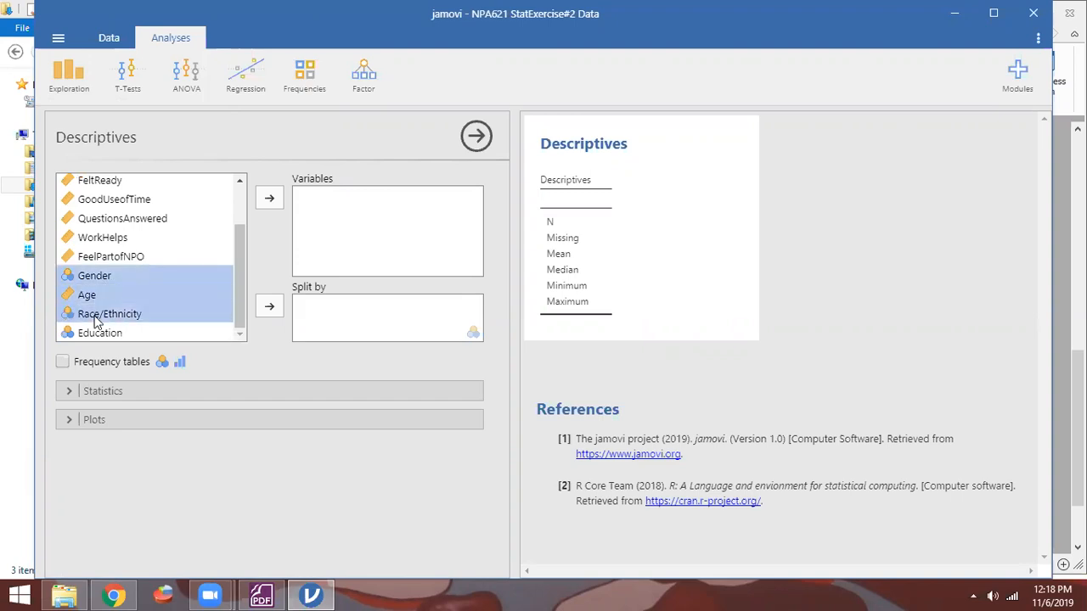
shift+click(98, 335)
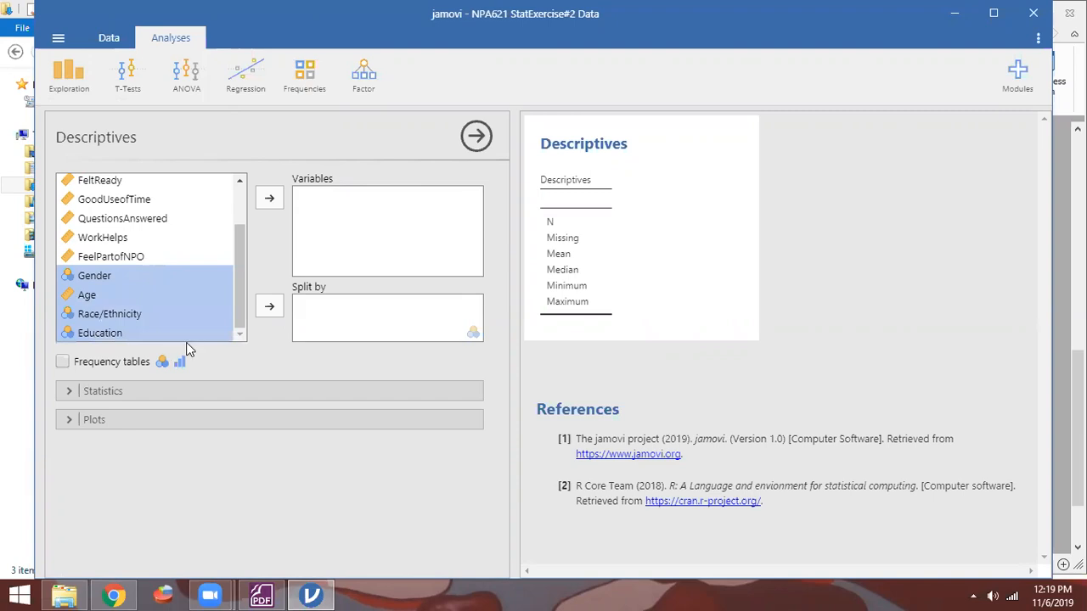
key(alt+Tab)
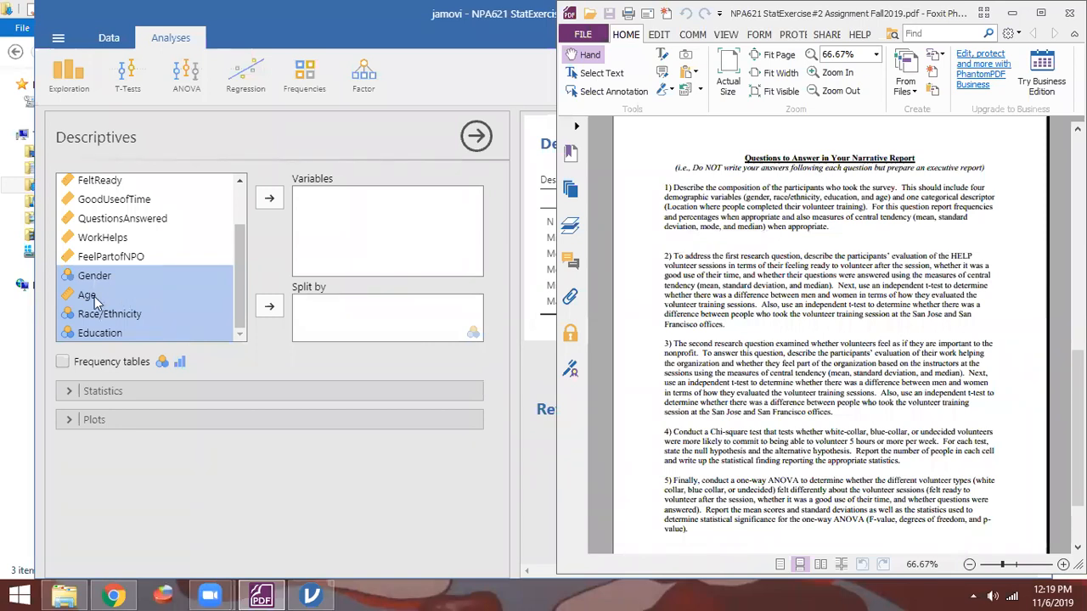
click(268, 200)
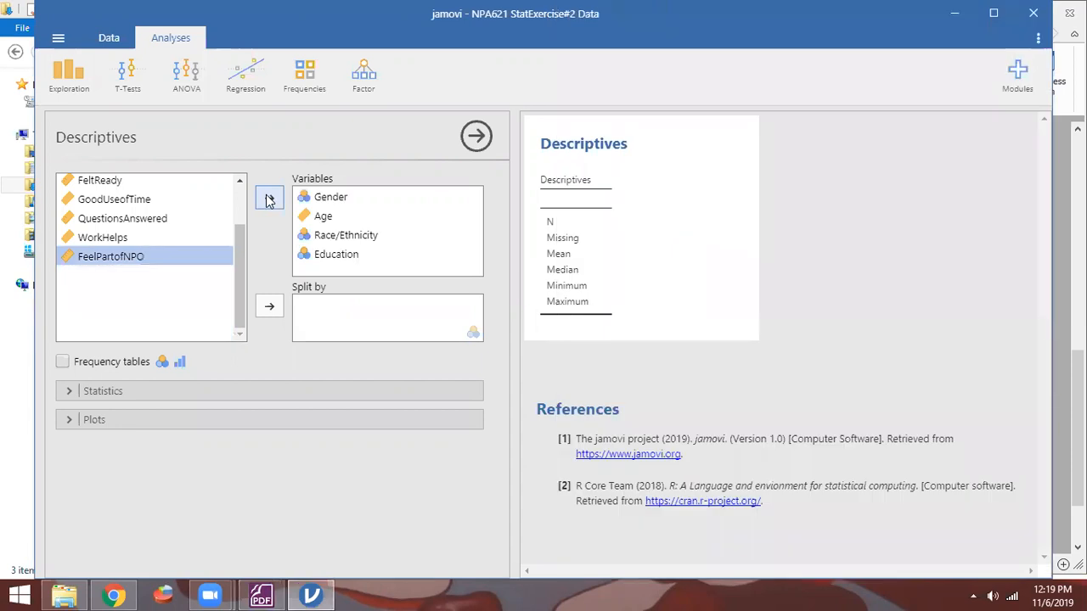
Add the standard deviation and frequency tables to the Descriptives analysis, checking the required statistics against question 1 in the assignment PDF
click(73, 390)
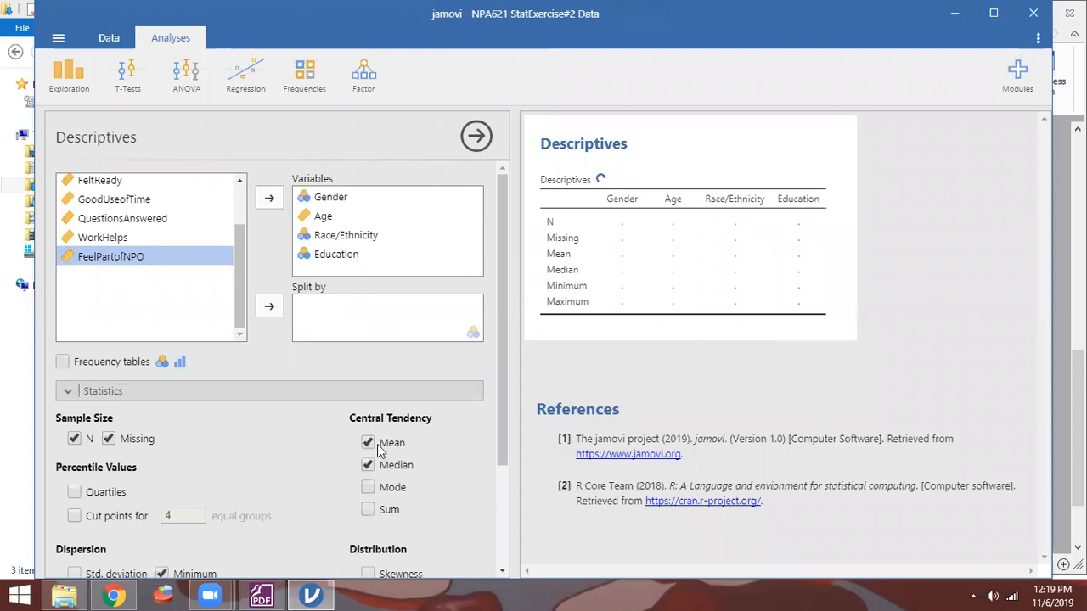
scroll(340, 434, down, 2)
scroll(308, 407, down, 1)
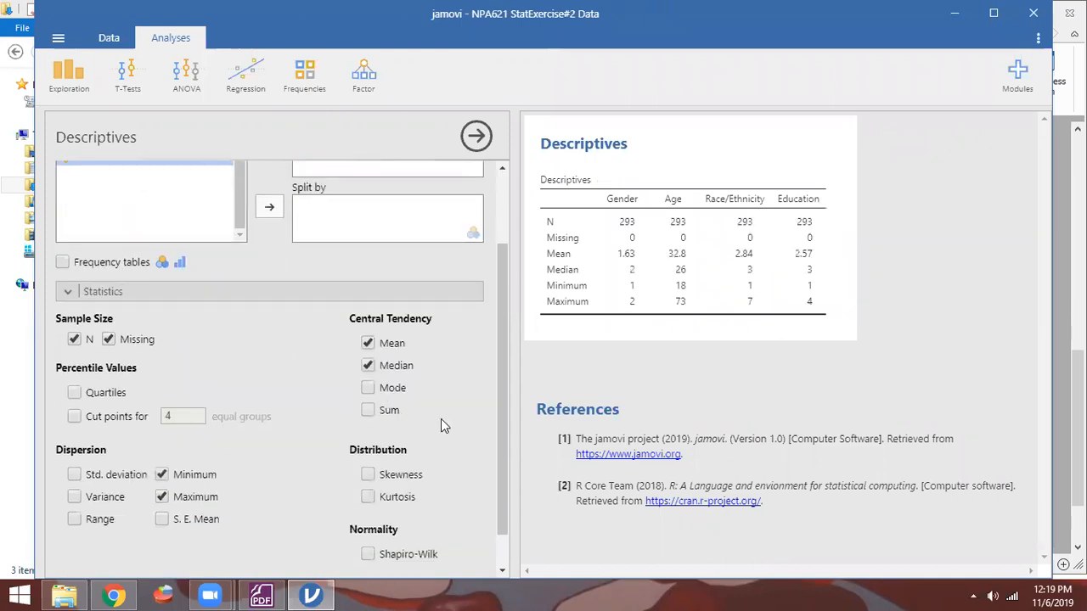
scroll(441, 418, down, 1)
key(alt+Tab)
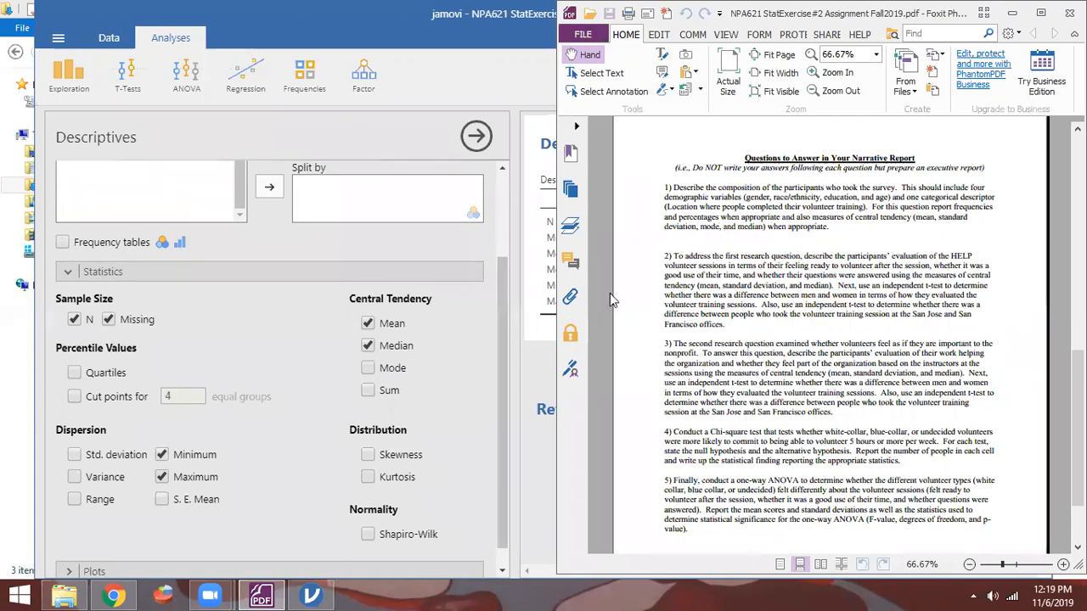
key(alt+Tab)
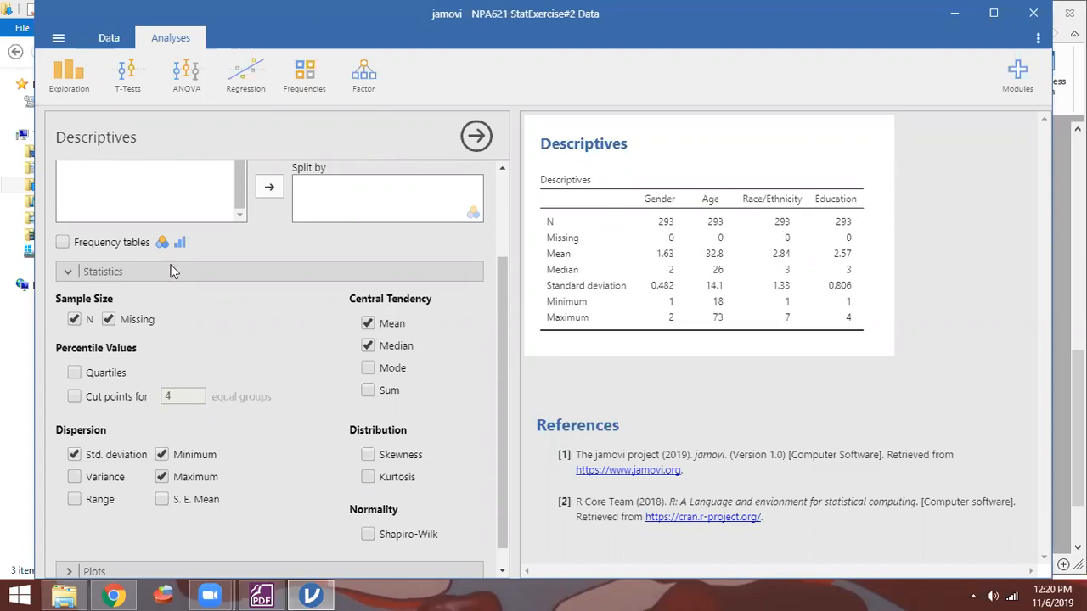
click(62, 243)
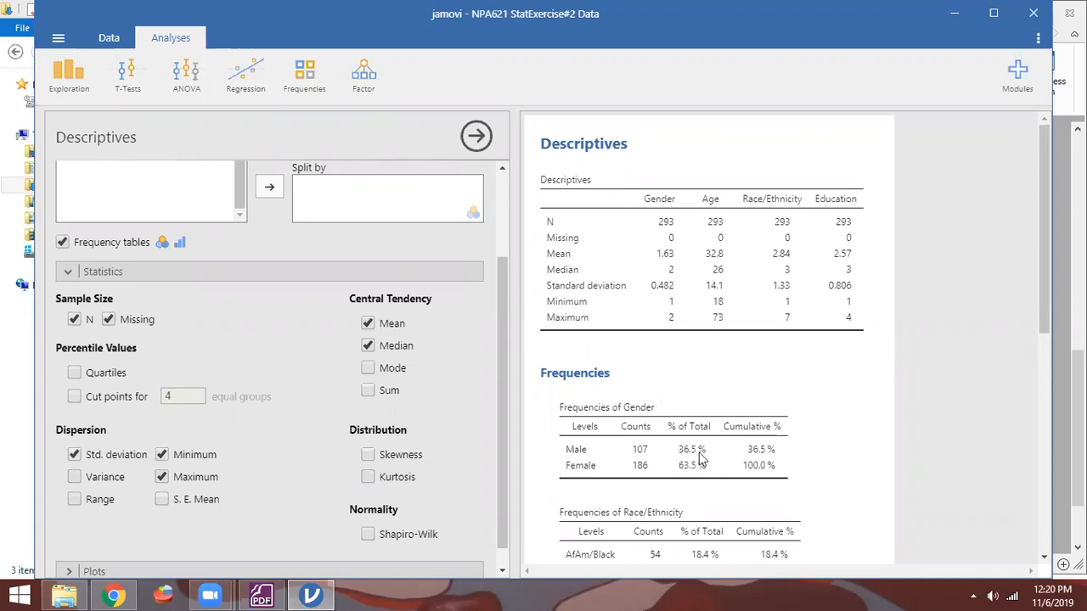
Review the frequency tables for Gender, Race/Ethnicity and Education in the results and return to the analysis's variable lists
scroll(685, 286, down, 2)
scroll(686, 289, down, 1)
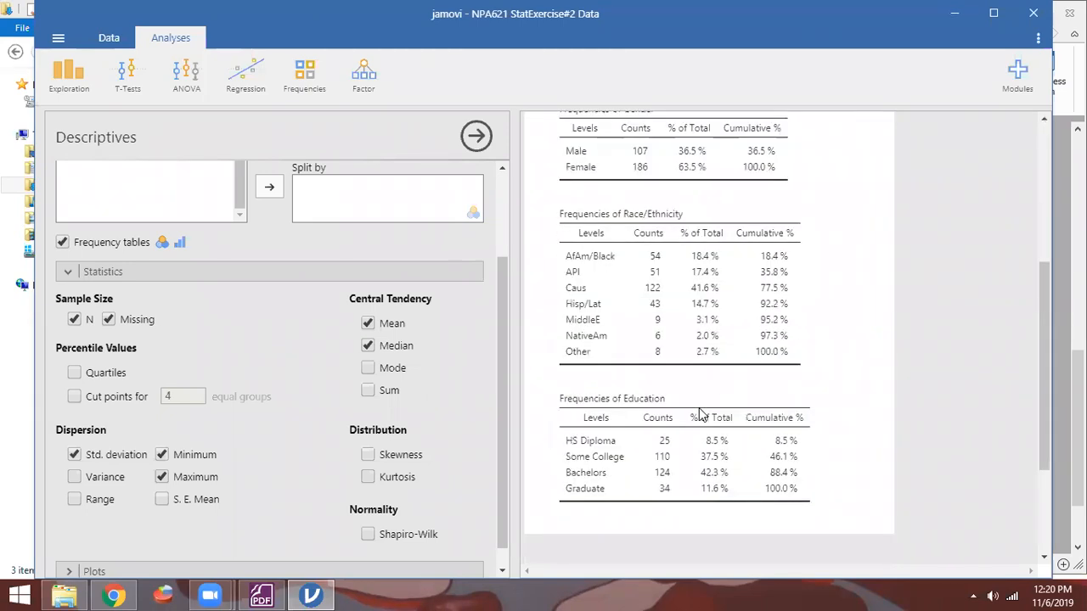
scroll(692, 297, up, 1)
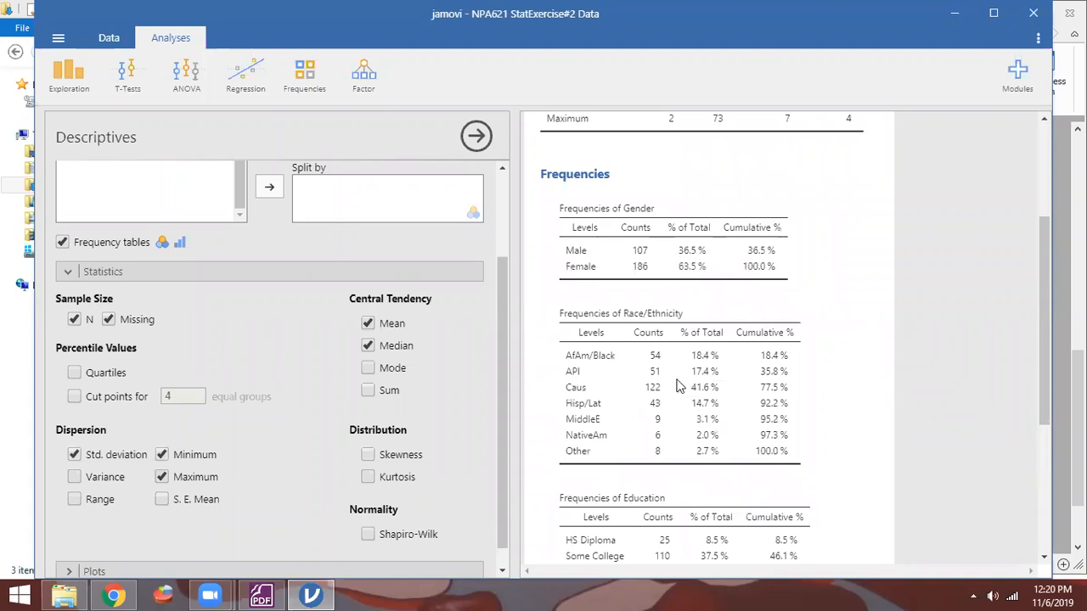
scroll(682, 395, down, 2)
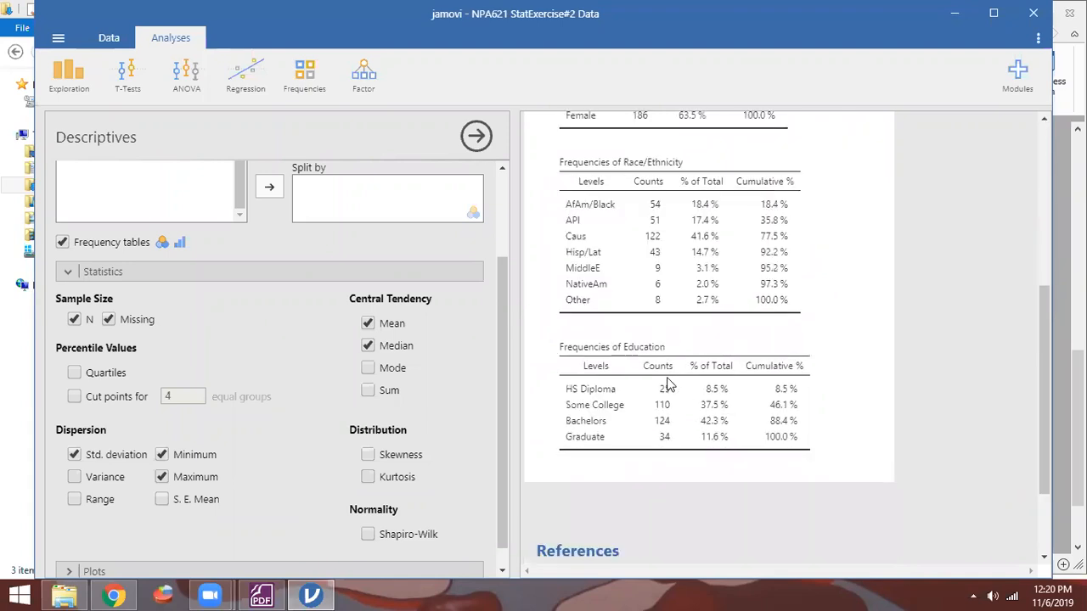
scroll(671, 387, down, 1)
scroll(710, 219, up, 5)
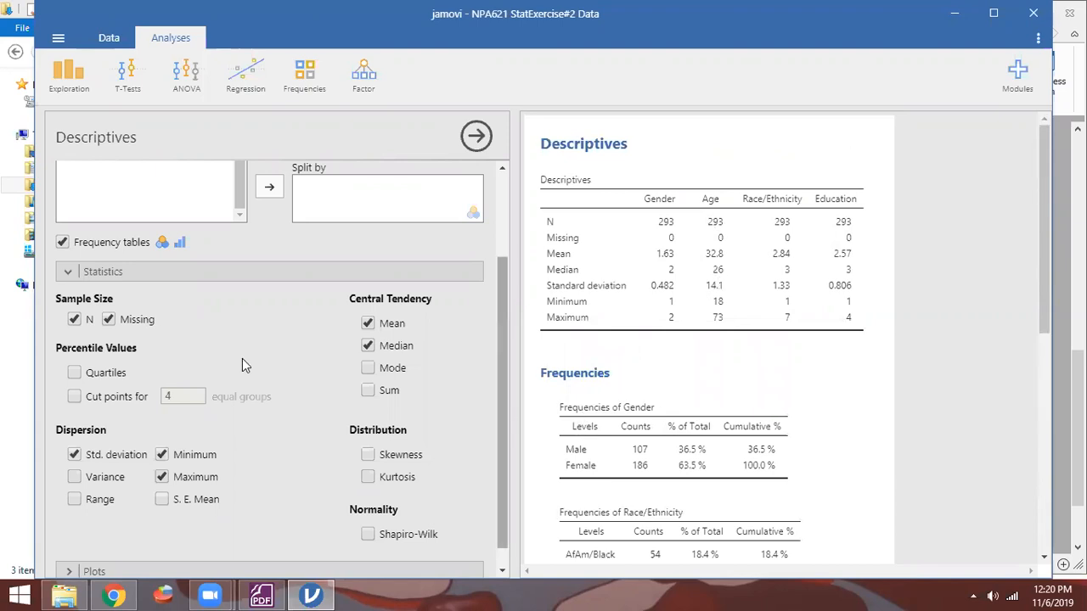
scroll(399, 331, up, 3)
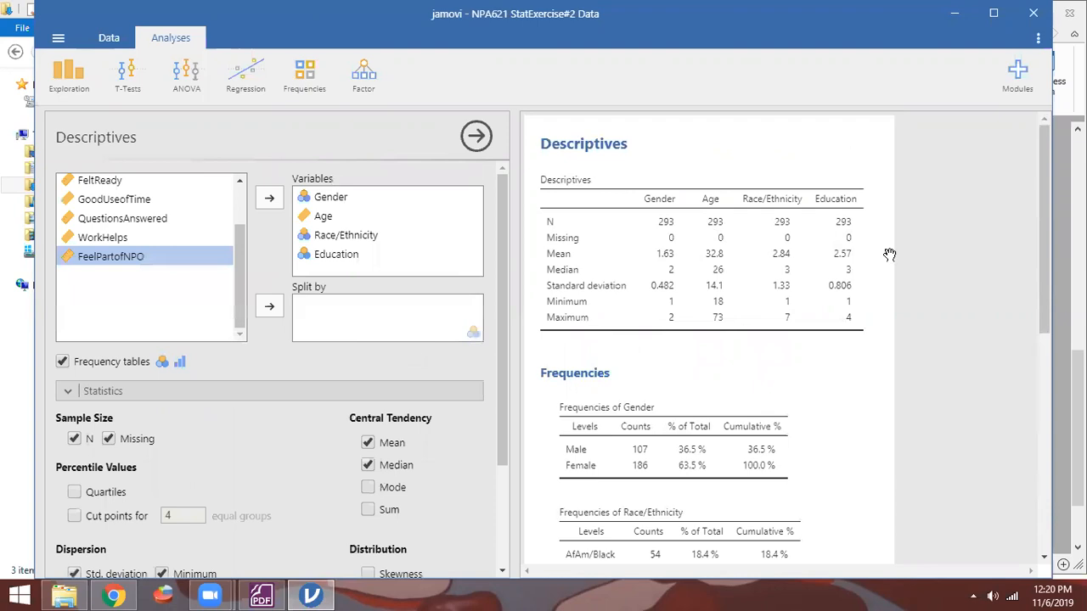
Check question 1 in the assignment PDF and add Location to the variables of the jamovi Descriptives analysis
key(alt+Tab)
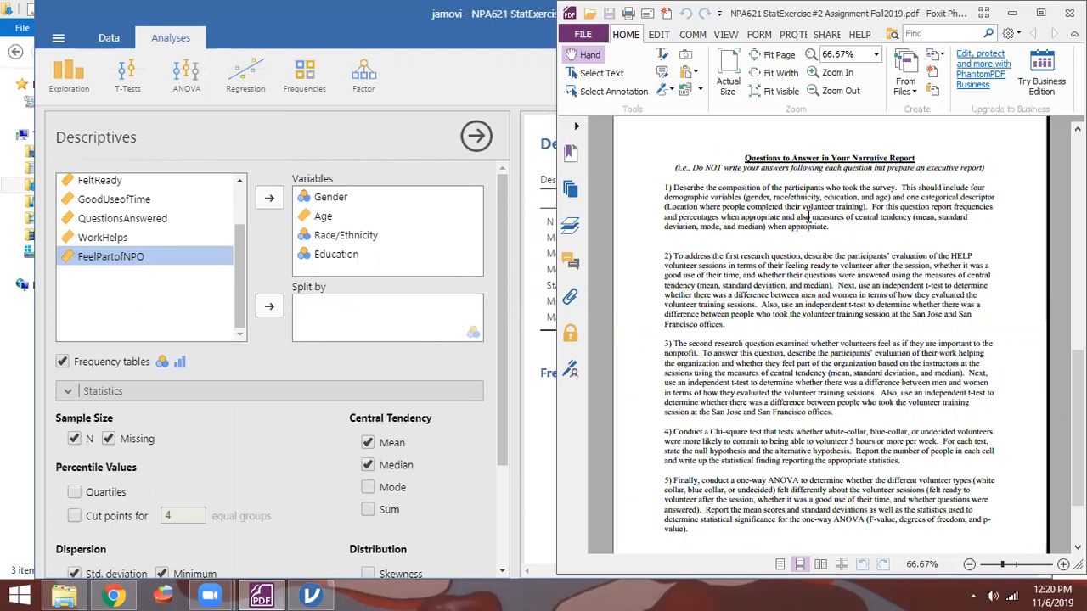
click(187, 280)
scroll(102, 197, up, 2)
click(99, 187)
click(268, 198)
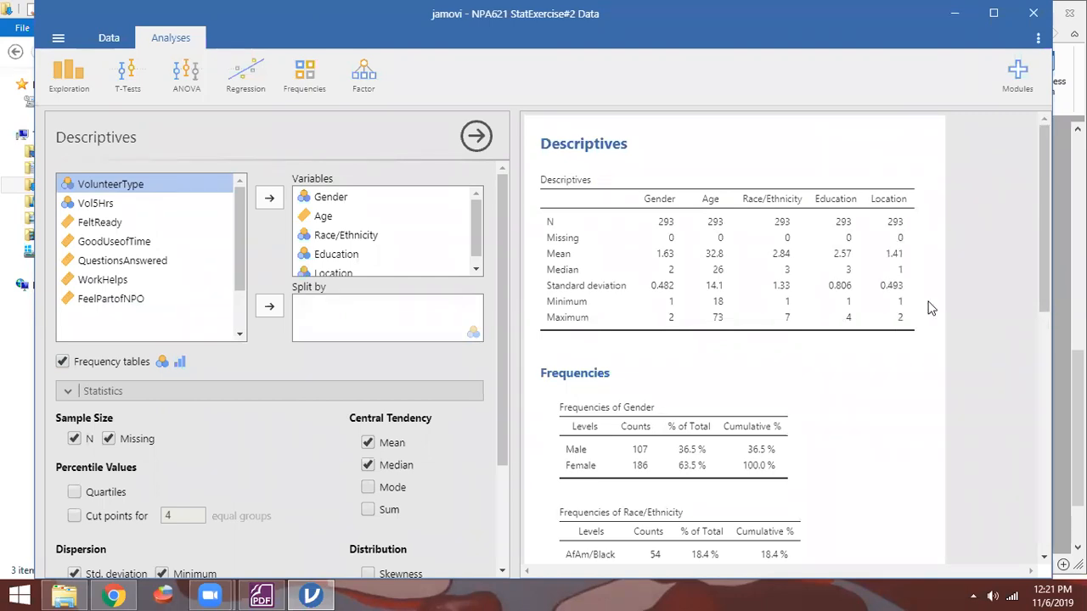
Examine the counts and percentages in the frequency tables down to Location and return to the Descriptives table
scroll(793, 353, down, 3)
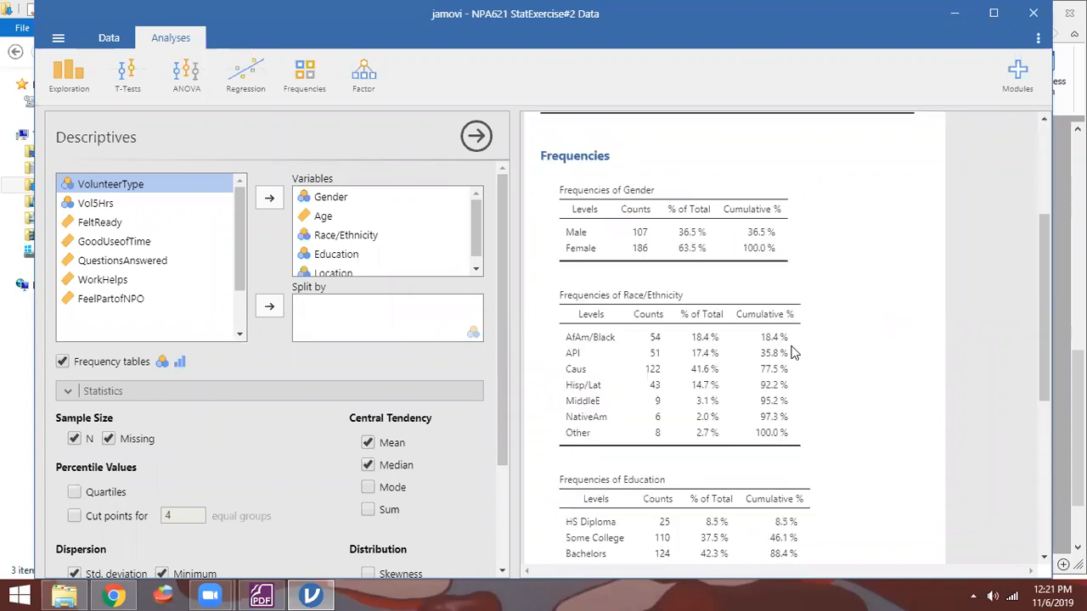
scroll(642, 463, down, 3)
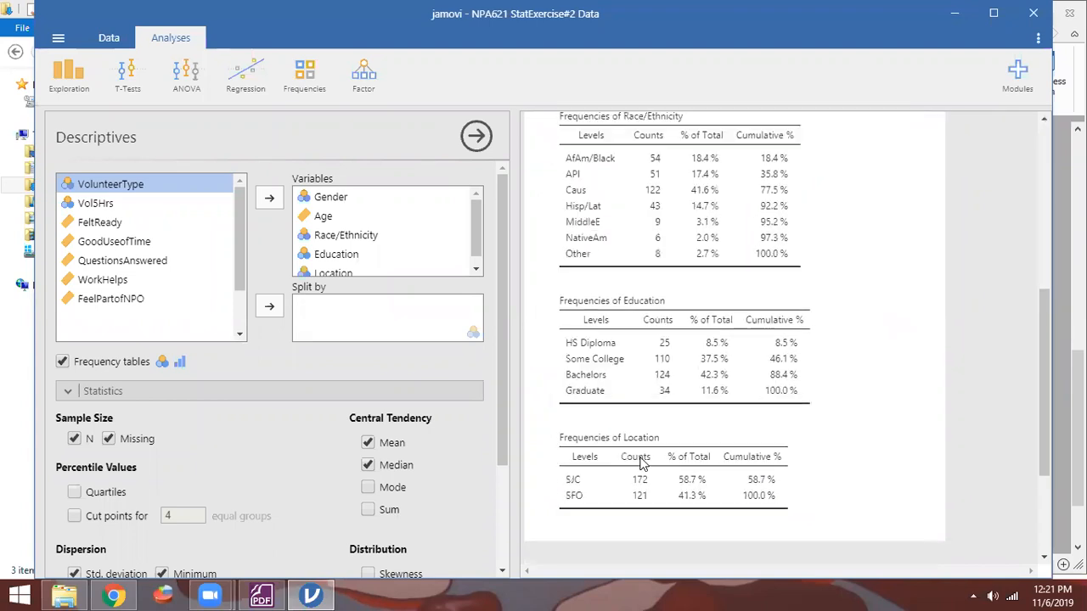
scroll(648, 448, down, 1)
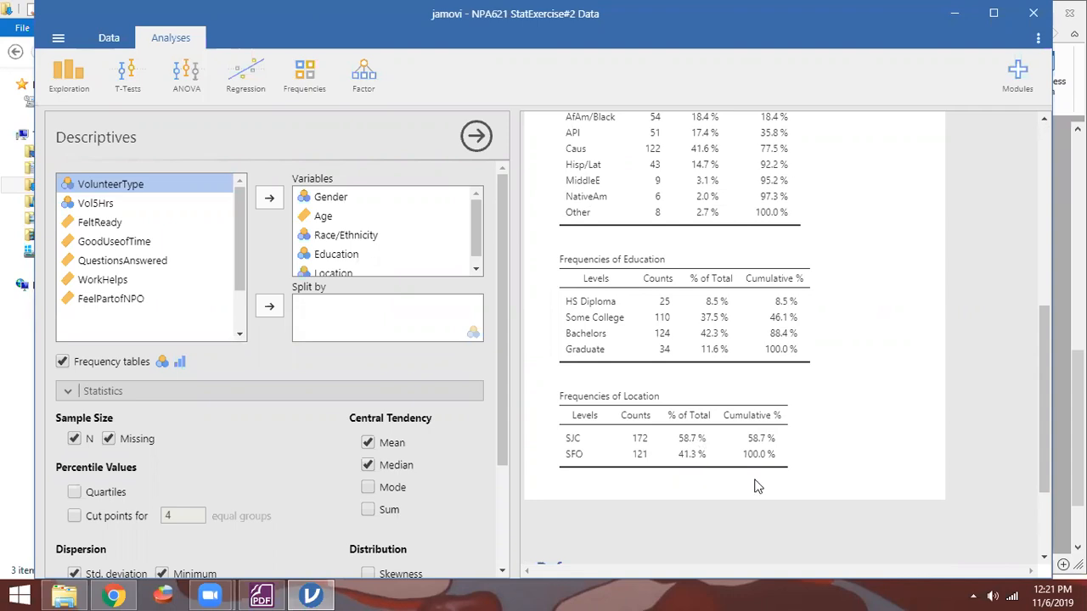
scroll(813, 397, up, 1)
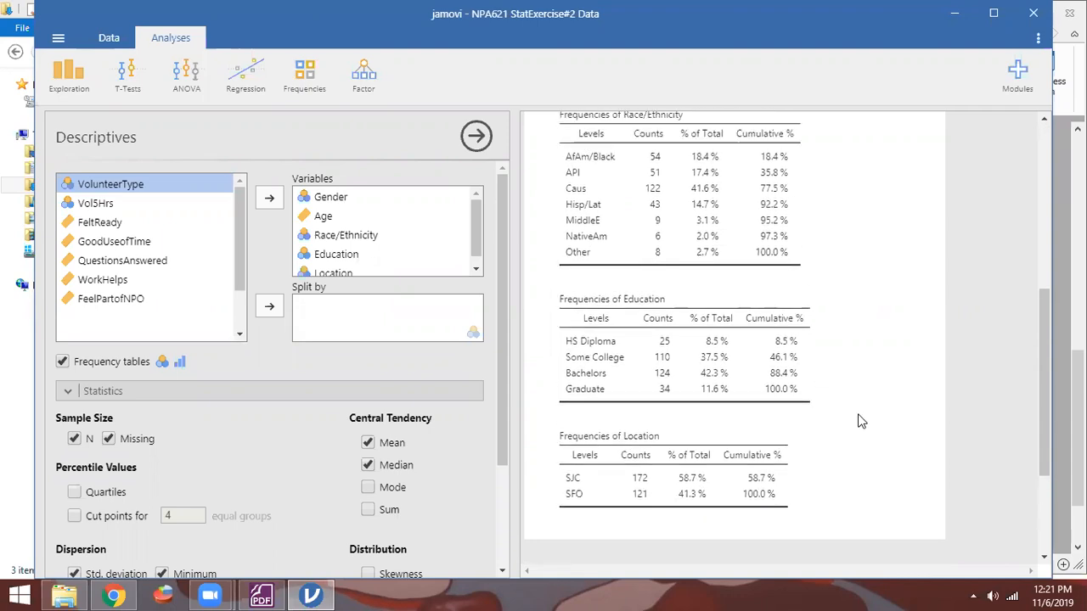
scroll(861, 421, up, 1)
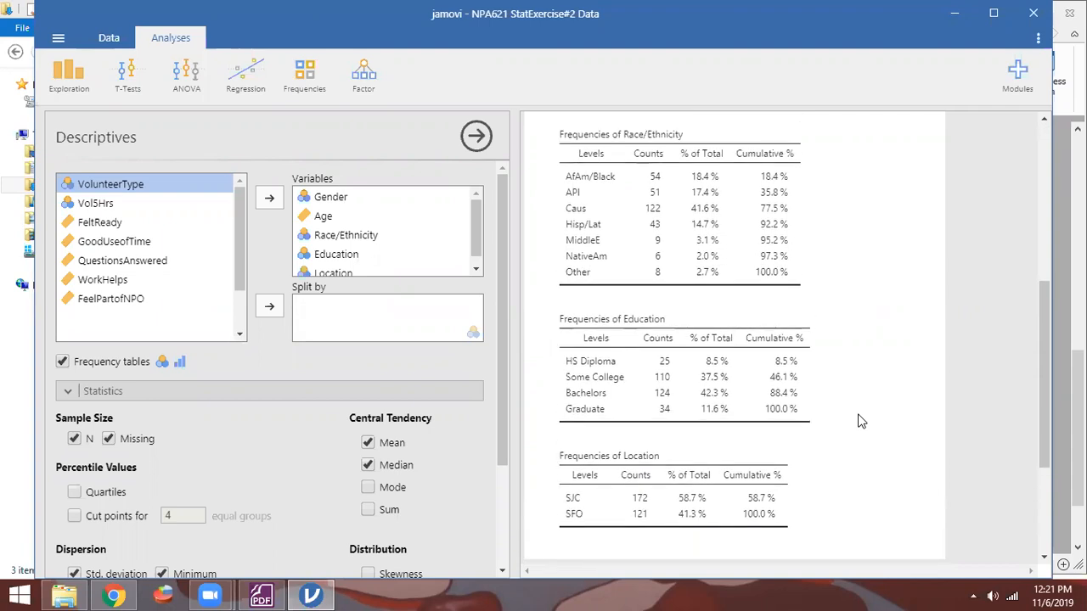
scroll(860, 422, up, 4)
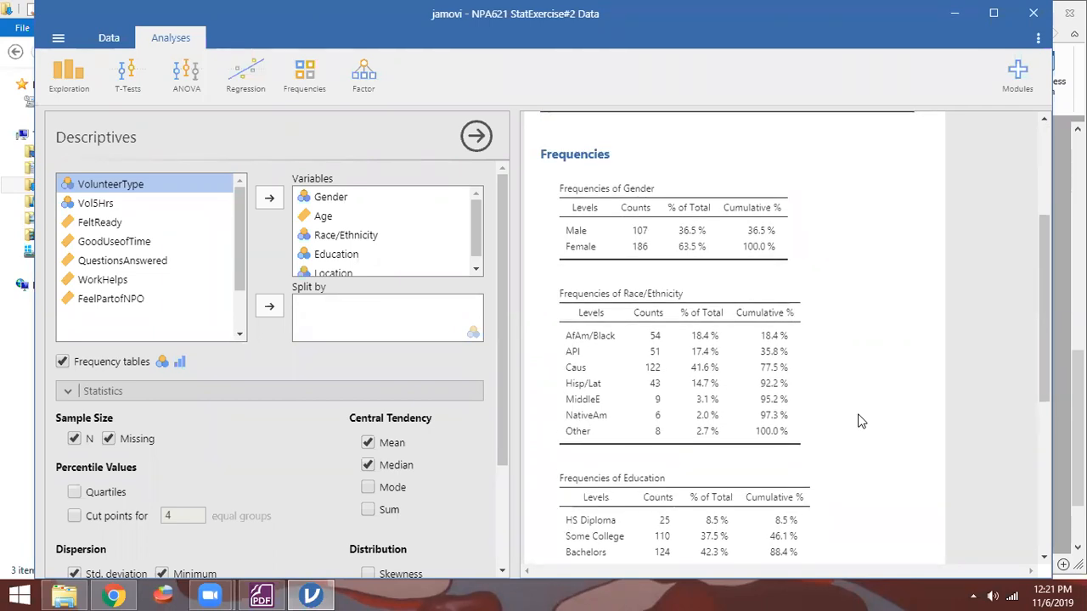
scroll(861, 421, up, 4)
scroll(861, 421, up, 2)
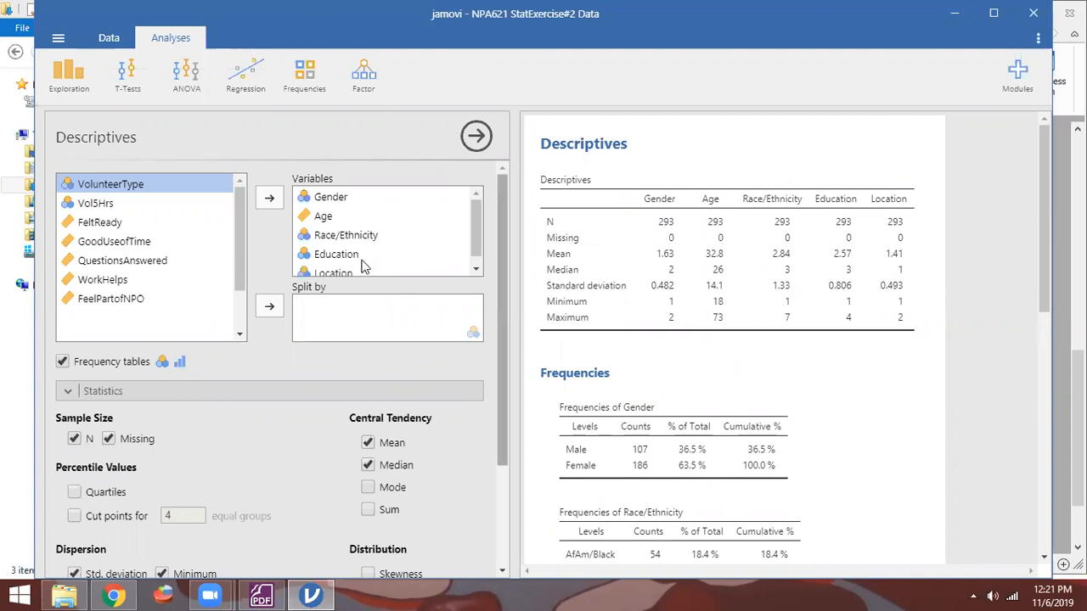
Add the mode to the Descriptives statistics and remove the completed demographic analysis from the results
click(368, 489)
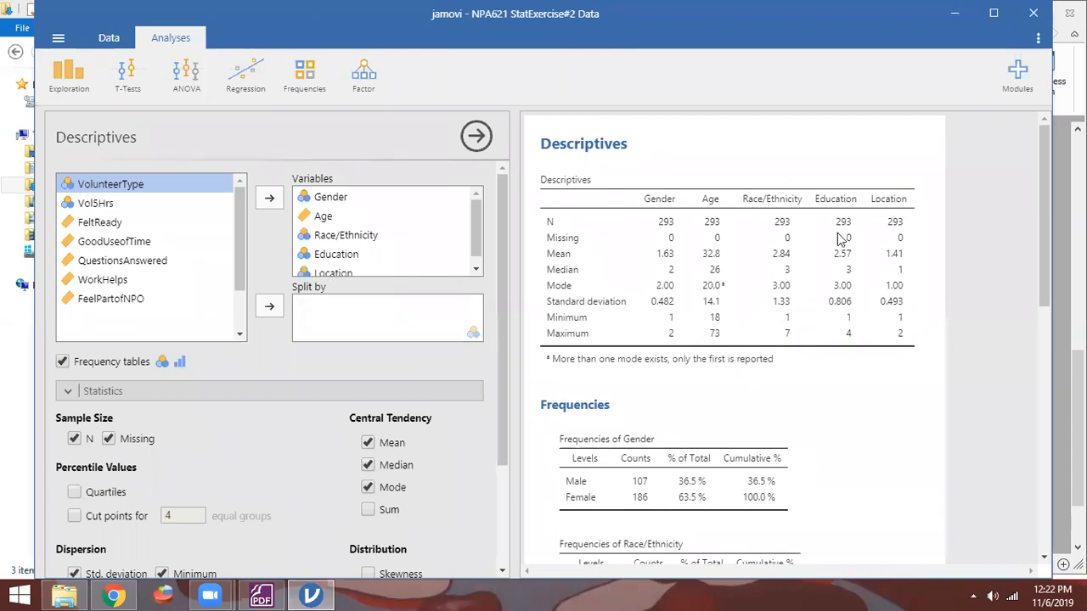
right_click(552, 148)
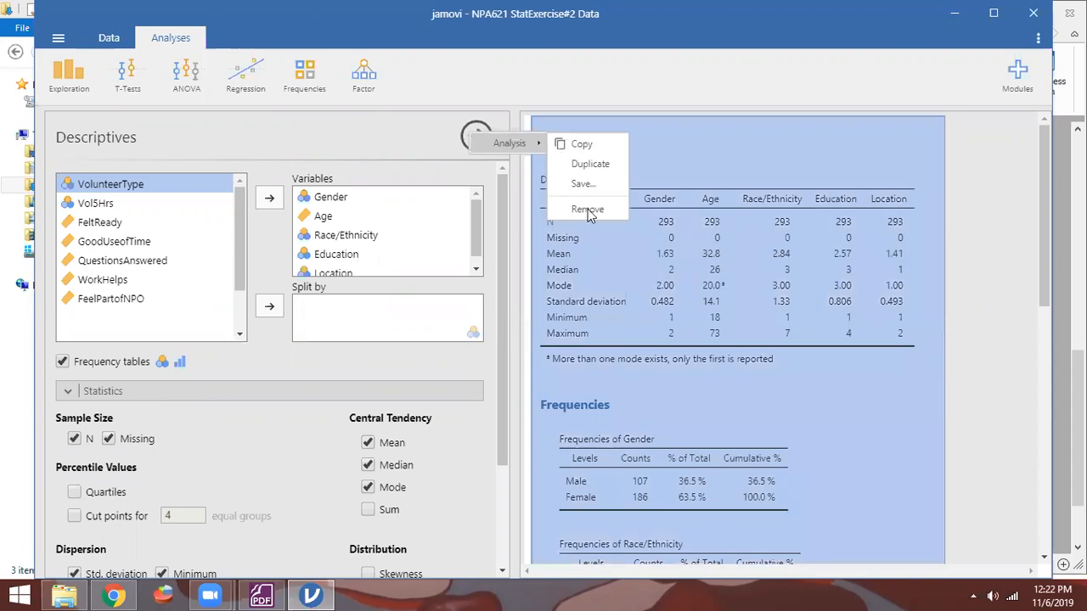
click(587, 209)
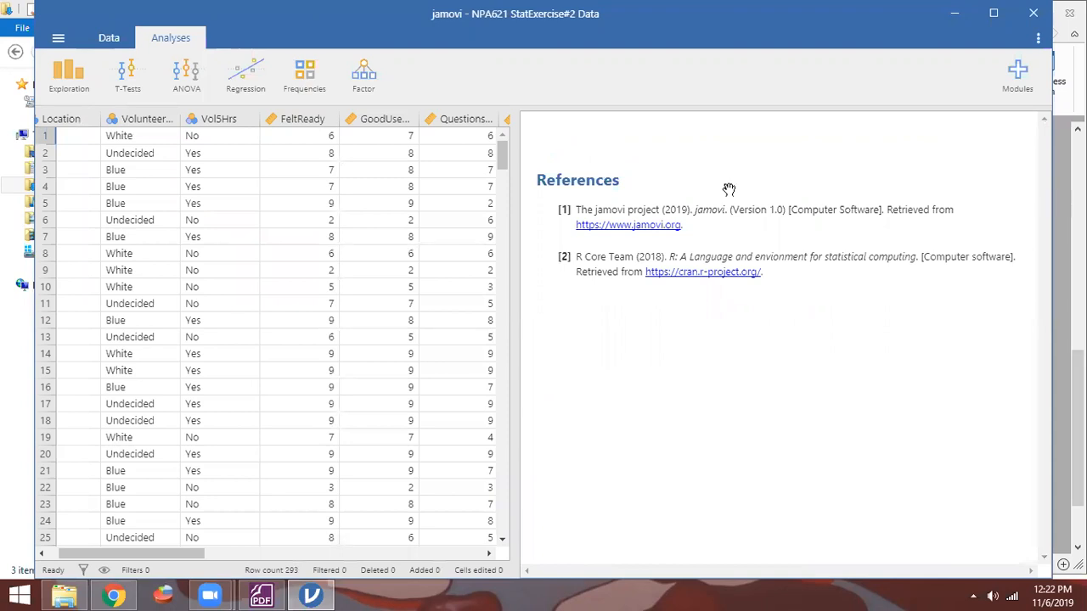
Switch to the assignment PDF and match question 2 to the research questions and column descriptions
key(alt+Tab)
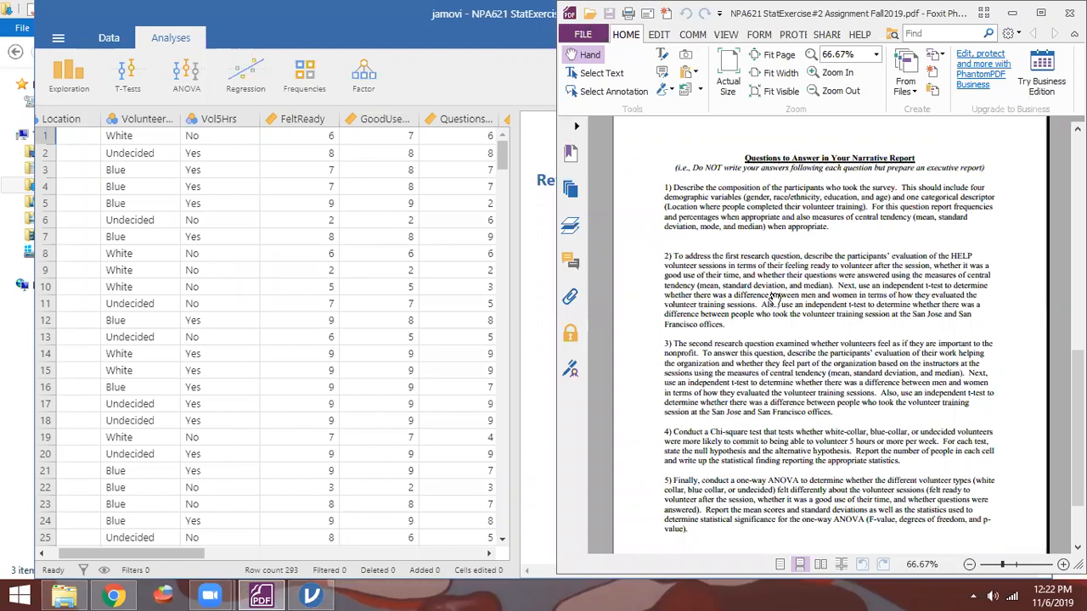
scroll(775, 293, up, 8)
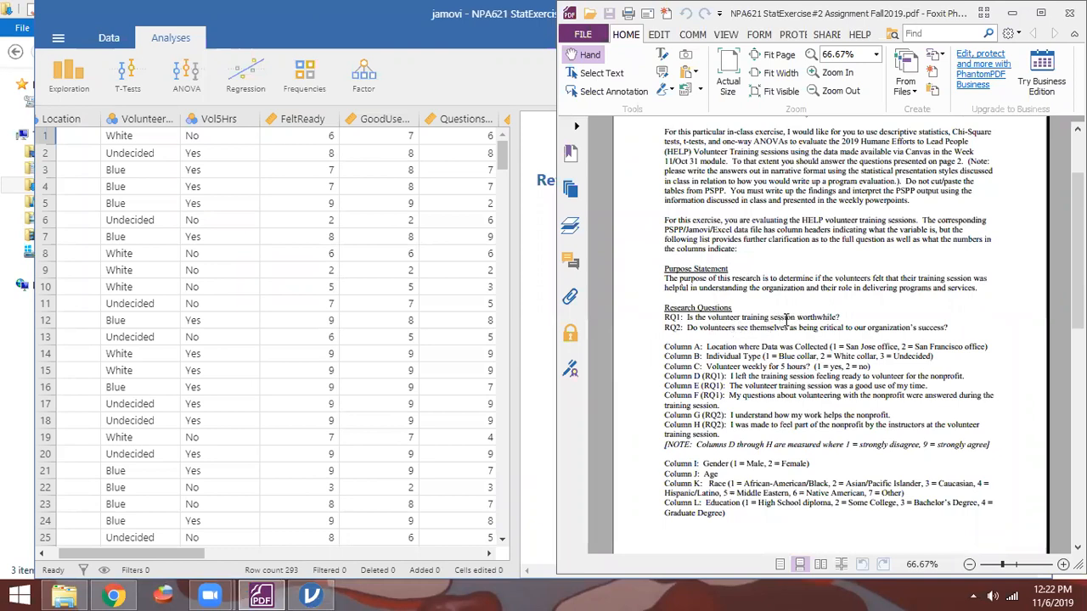
scroll(761, 349, up, 1)
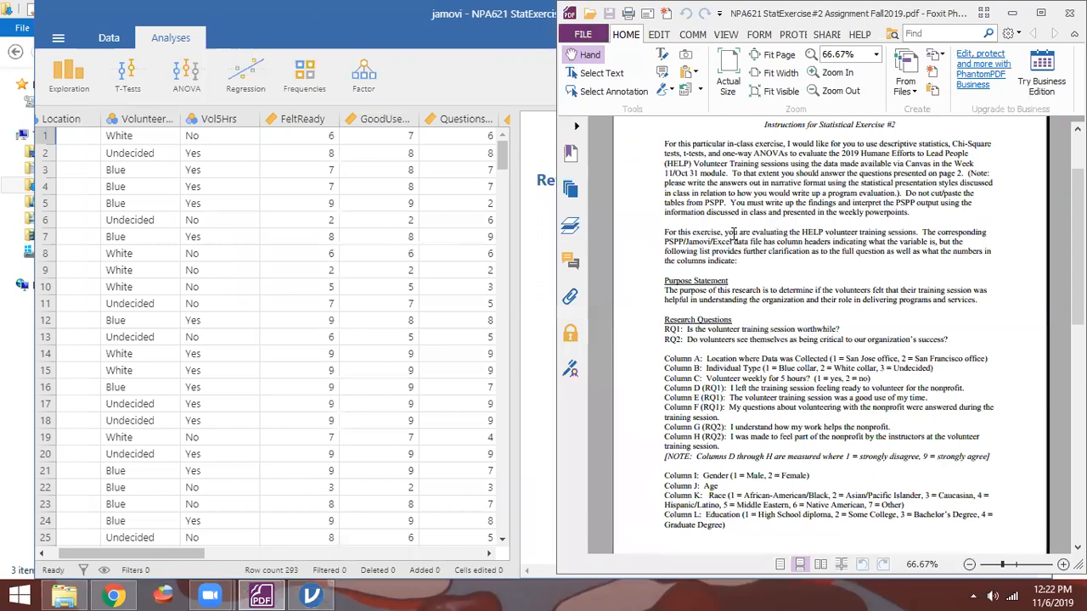
scroll(734, 234, down, 4)
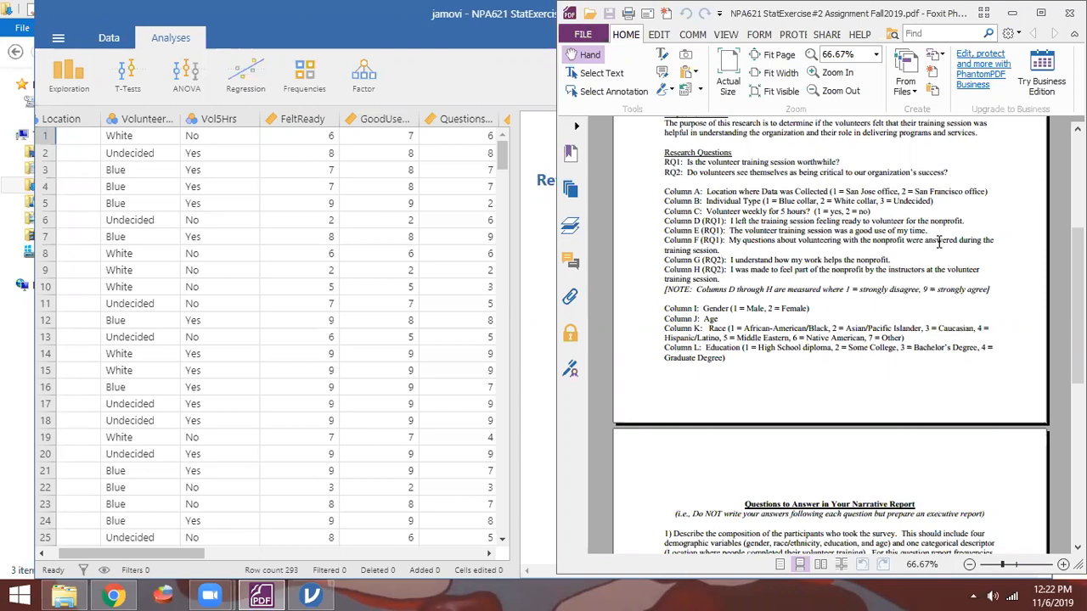
scroll(803, 250, down, 1)
scroll(803, 251, down, 5)
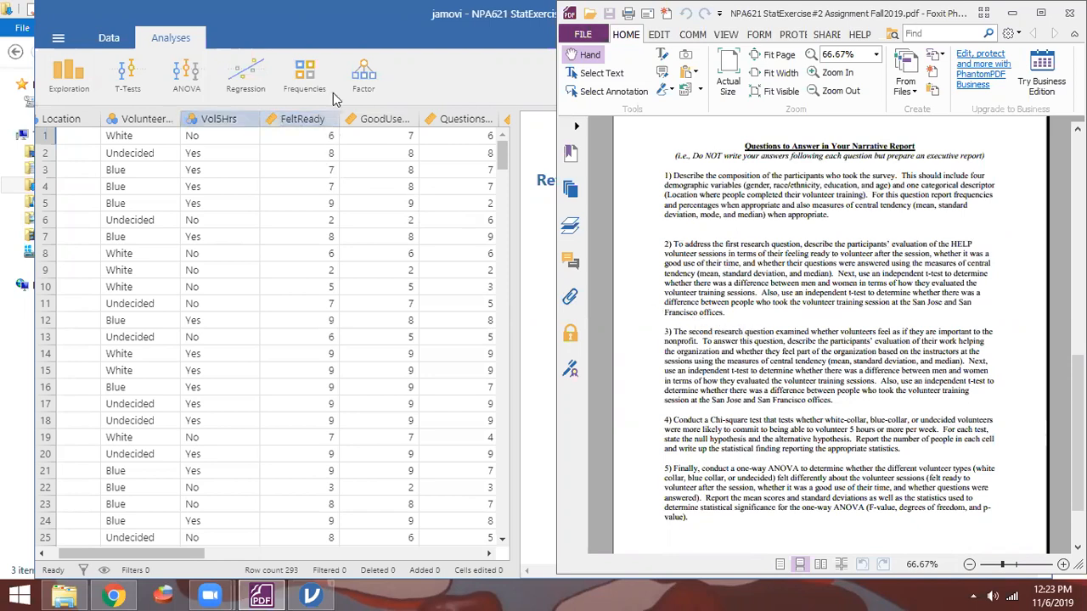
Switch back to jamovi and create a Descriptives analysis with FeltReady, GoodUseofTime and QuestionsAnswered as its variables
click(471, 98)
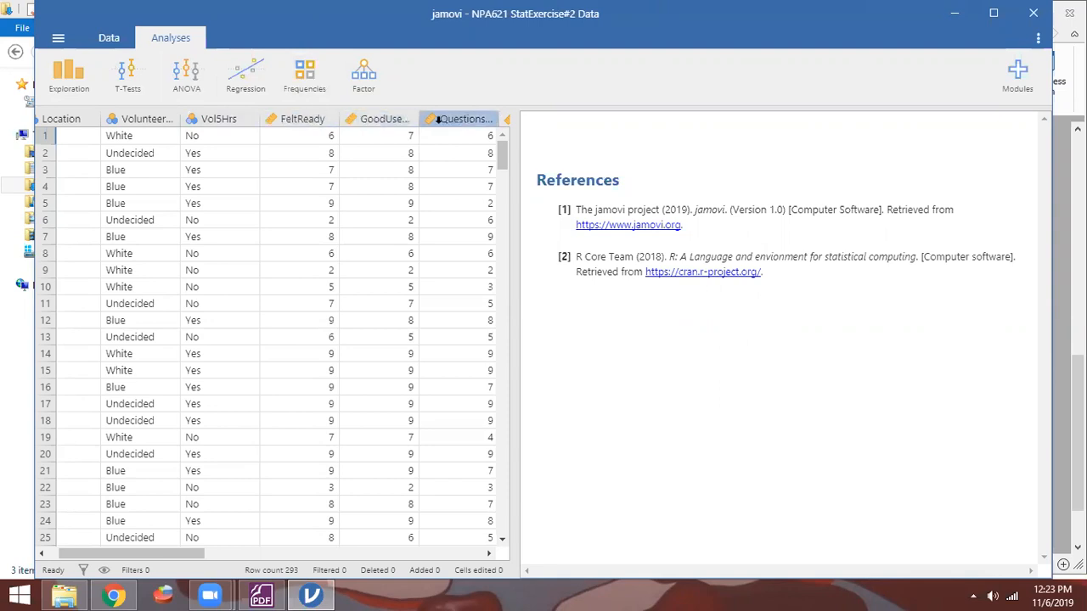
click(67, 79)
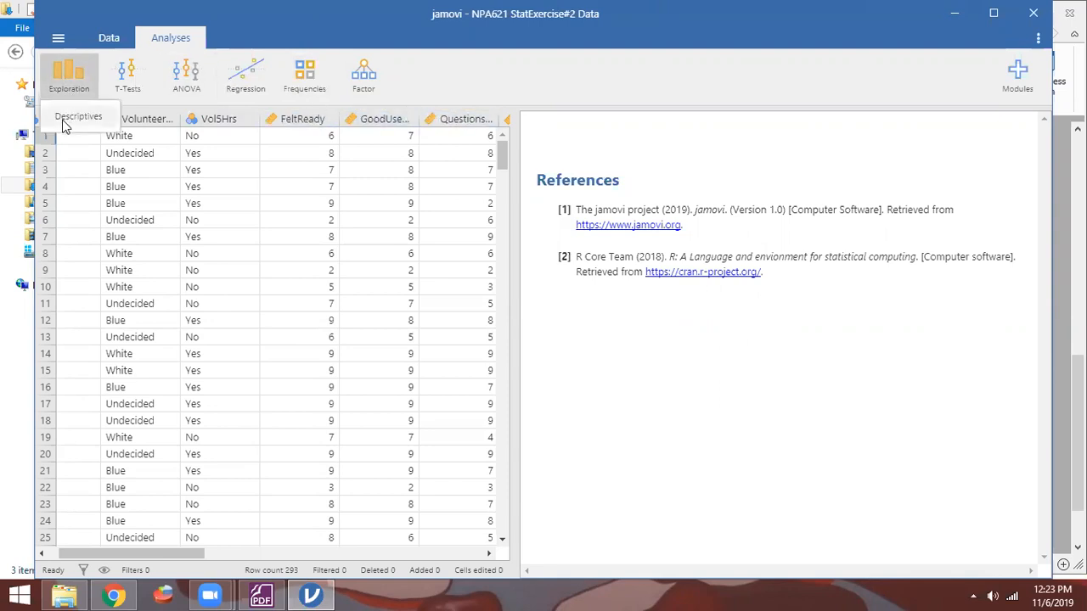
click(67, 115)
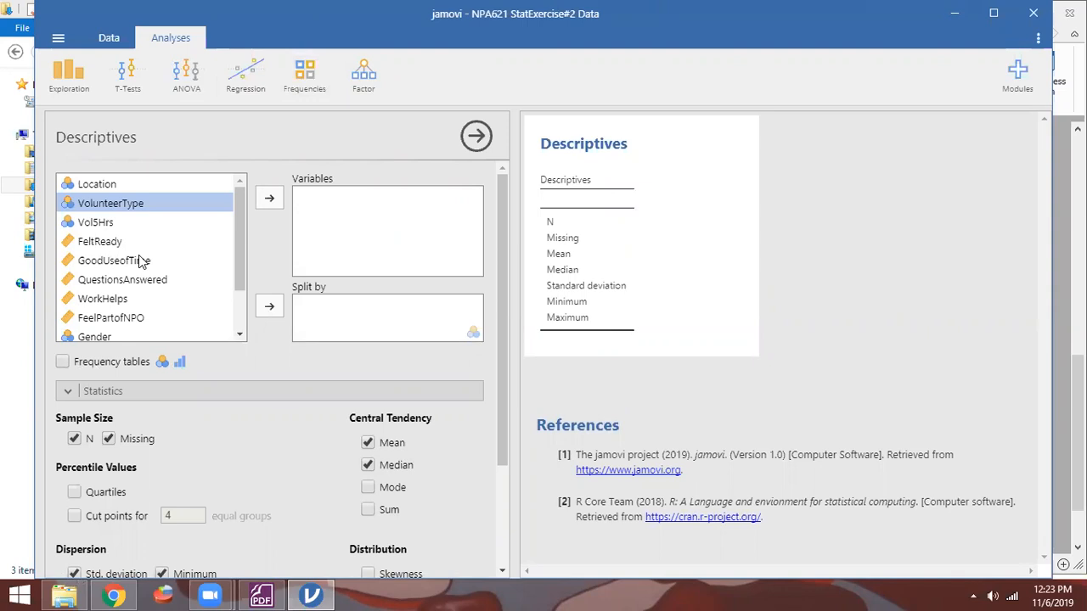
click(115, 245)
shift+click(132, 281)
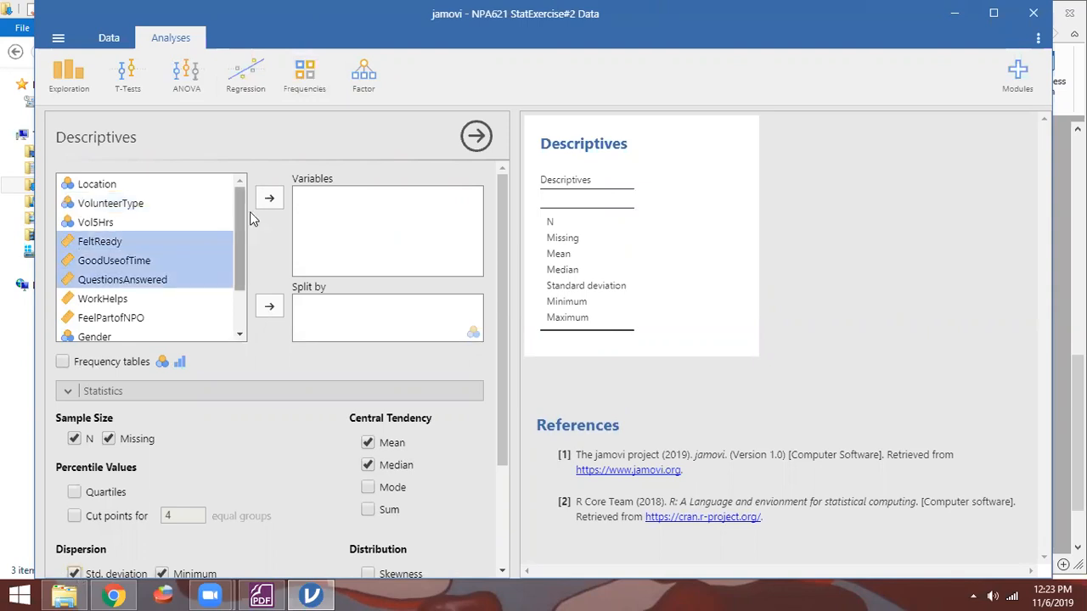
click(266, 201)
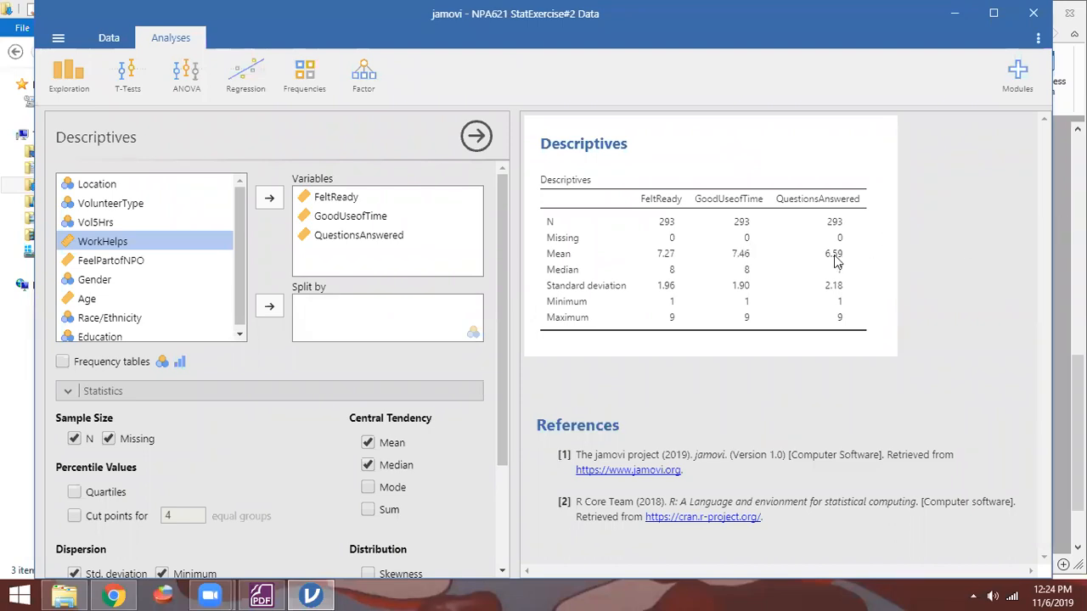
Recheck question 2 in the assignment PDF, return to jamovi, and remove the completed Descriptives analysis from the results
click(1056, 198)
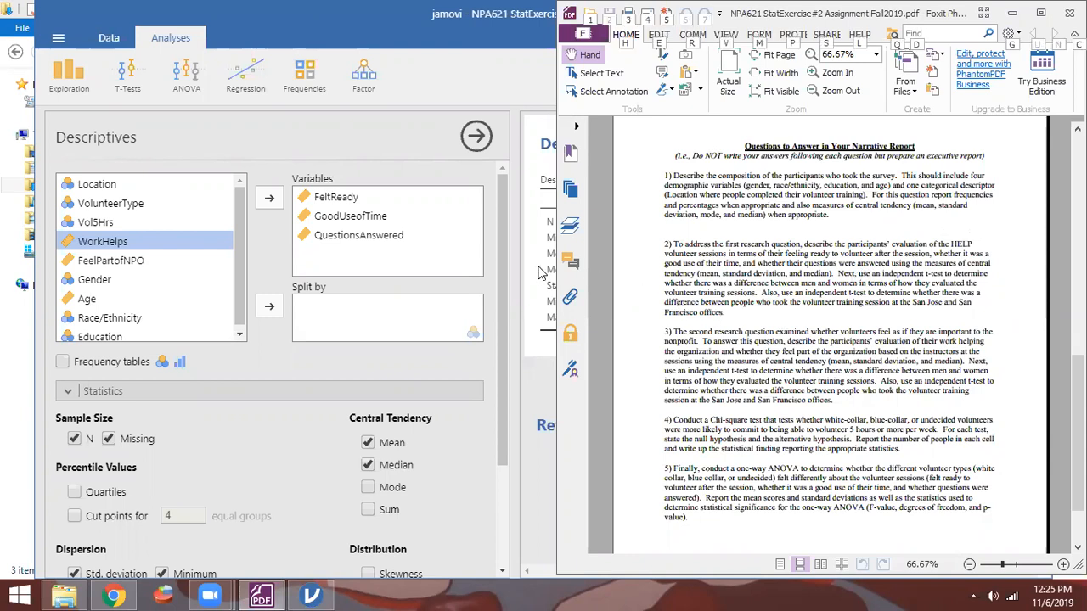
click(539, 272)
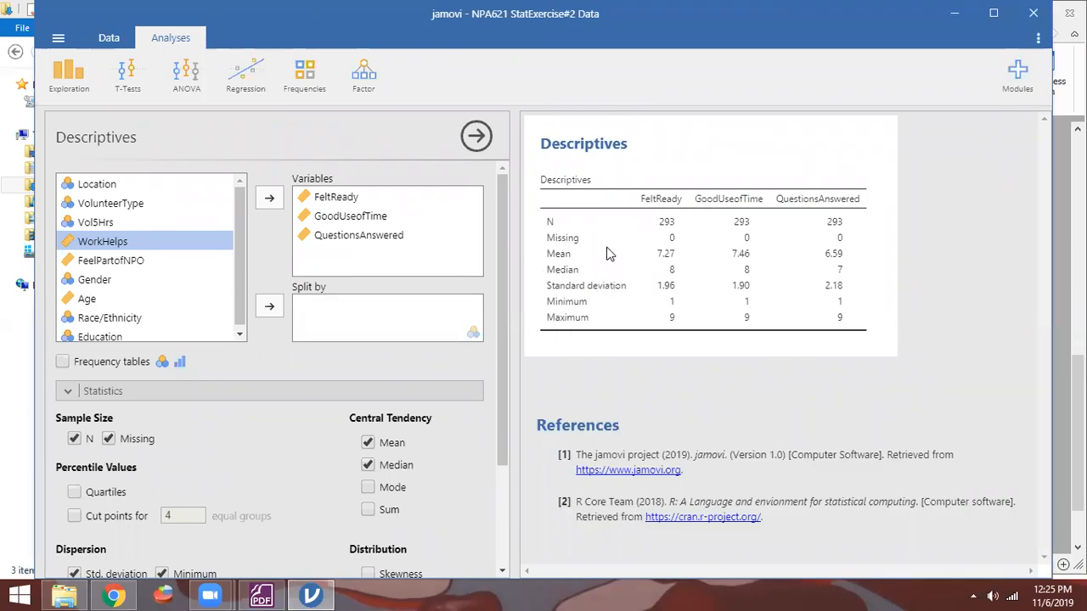
right_click(545, 146)
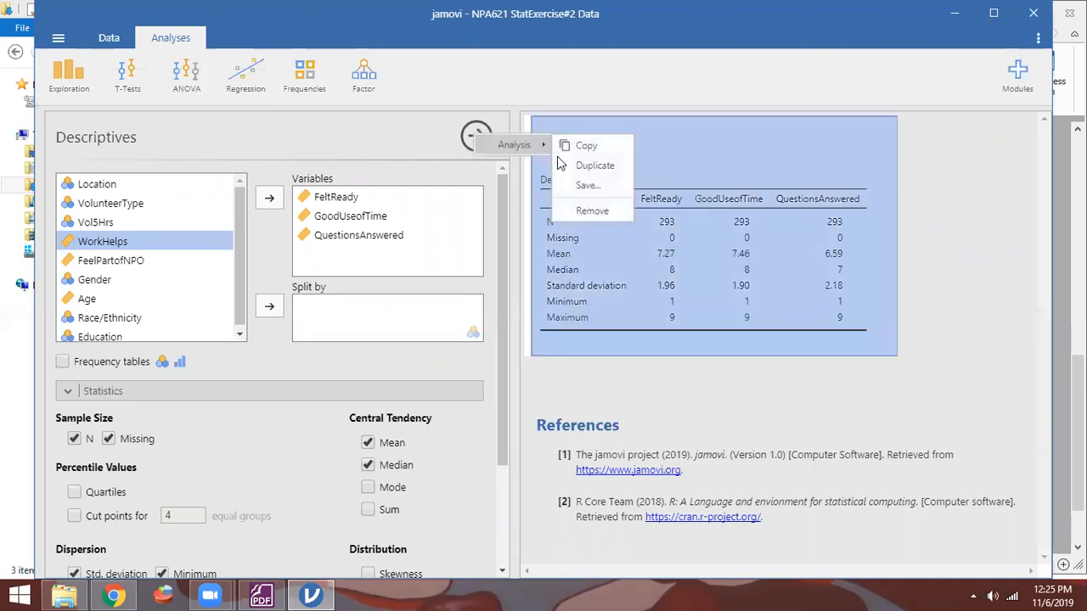
click(586, 211)
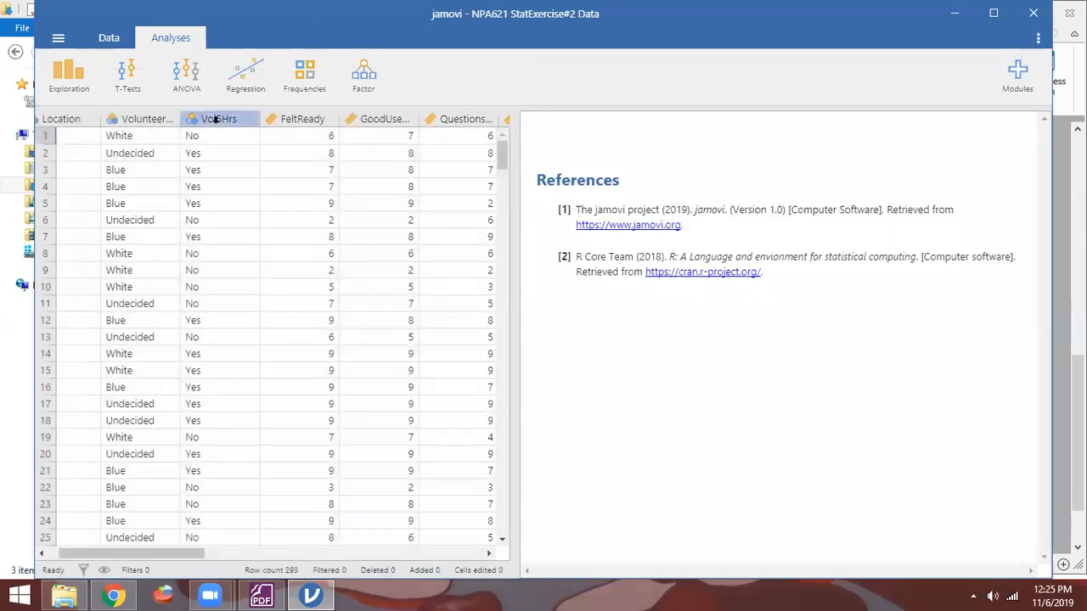
Create an Independent Samples T-Test of FeltReady, GoodUseofTime and QuestionsAnswered with Gender as the grouping variable
click(128, 86)
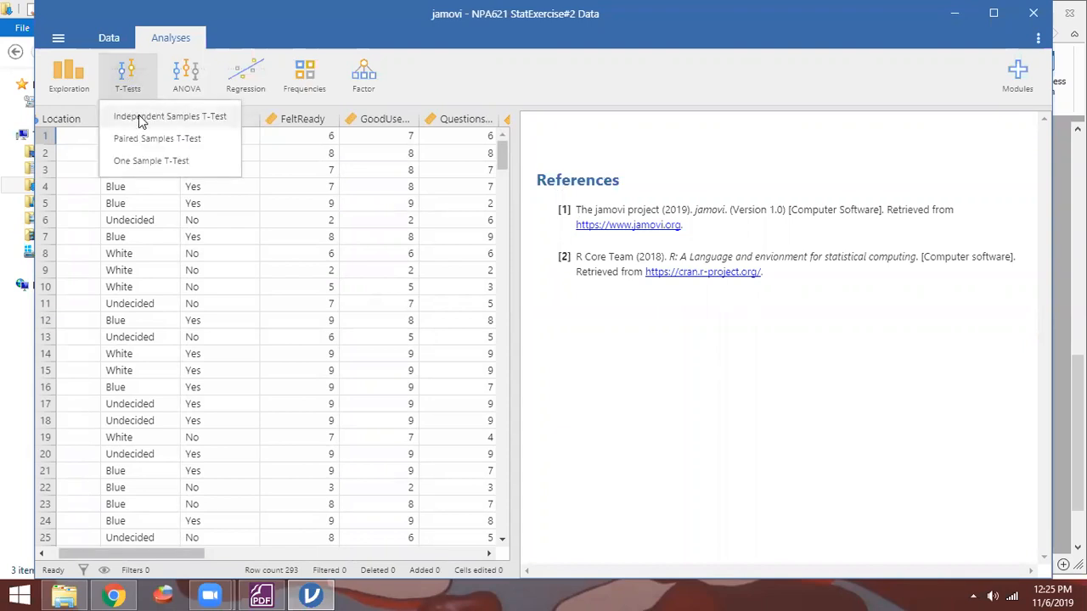
click(139, 118)
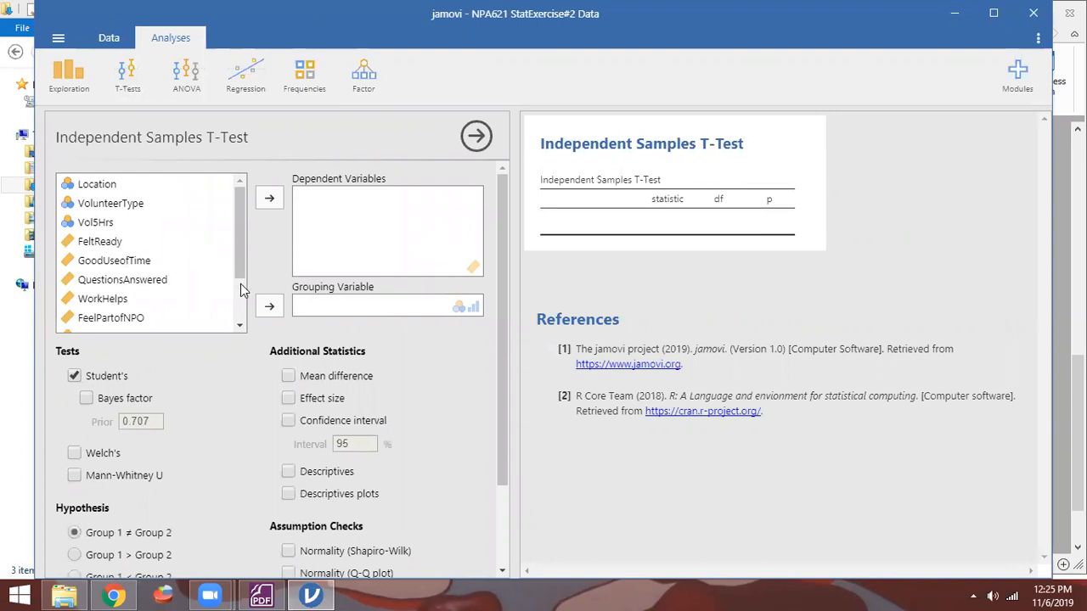
scroll(241, 284, down, 2)
click(127, 268)
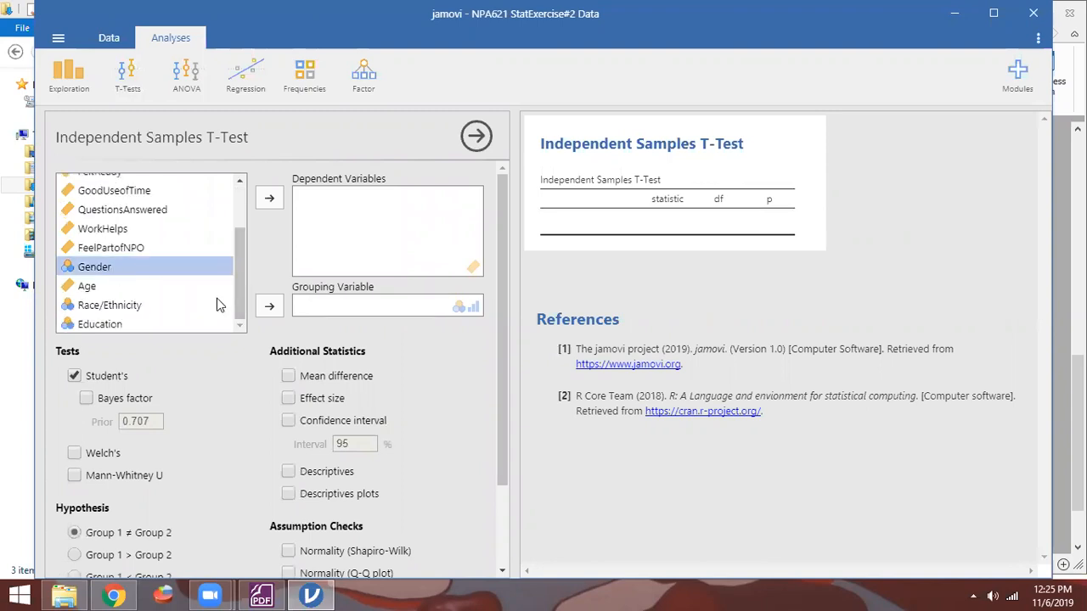
click(269, 306)
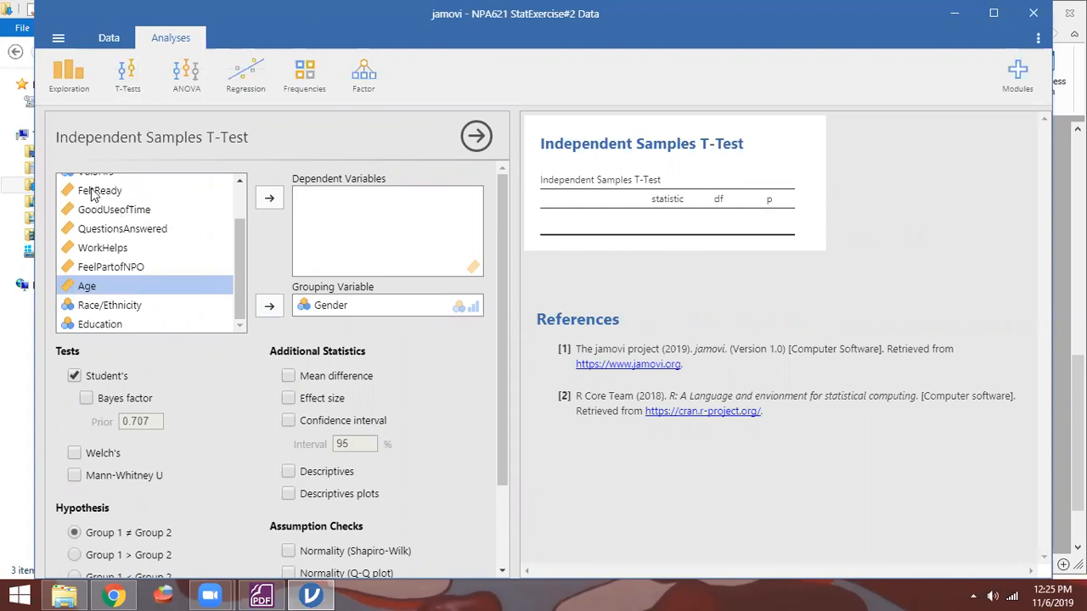
drag(100, 195, 119, 234)
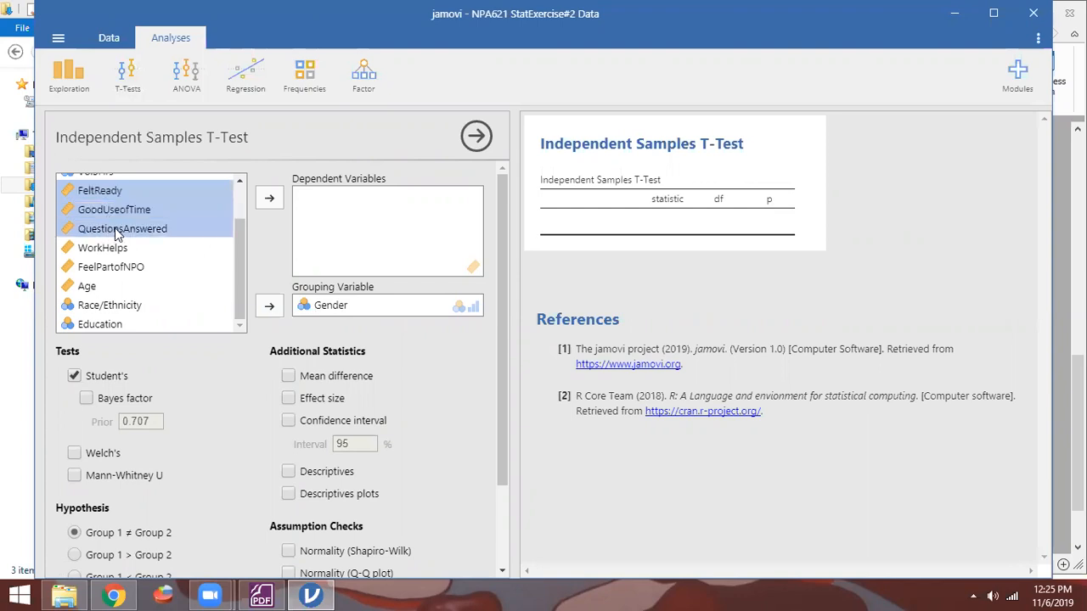
click(266, 198)
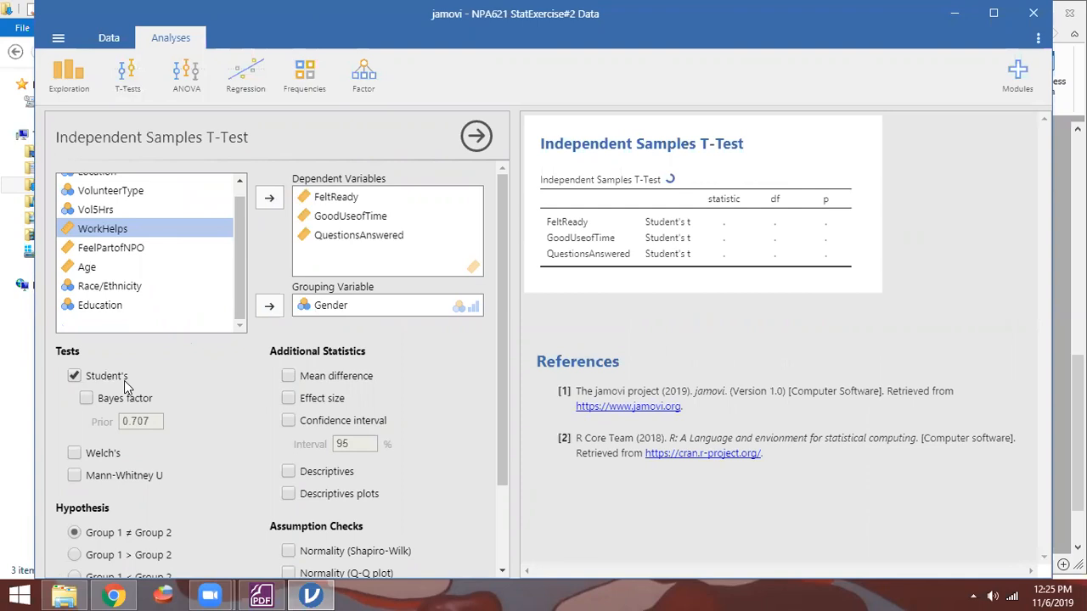
Review the Gender t-test's test and hypothesis options and add group descriptives to its results
scroll(160, 437, down, 2)
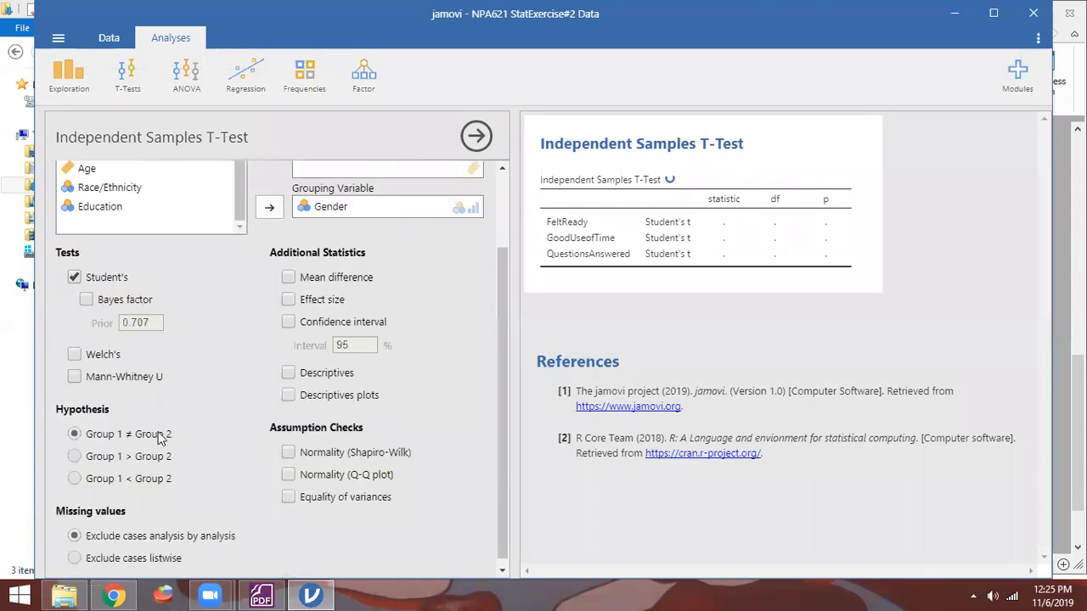
scroll(158, 436, down, 1)
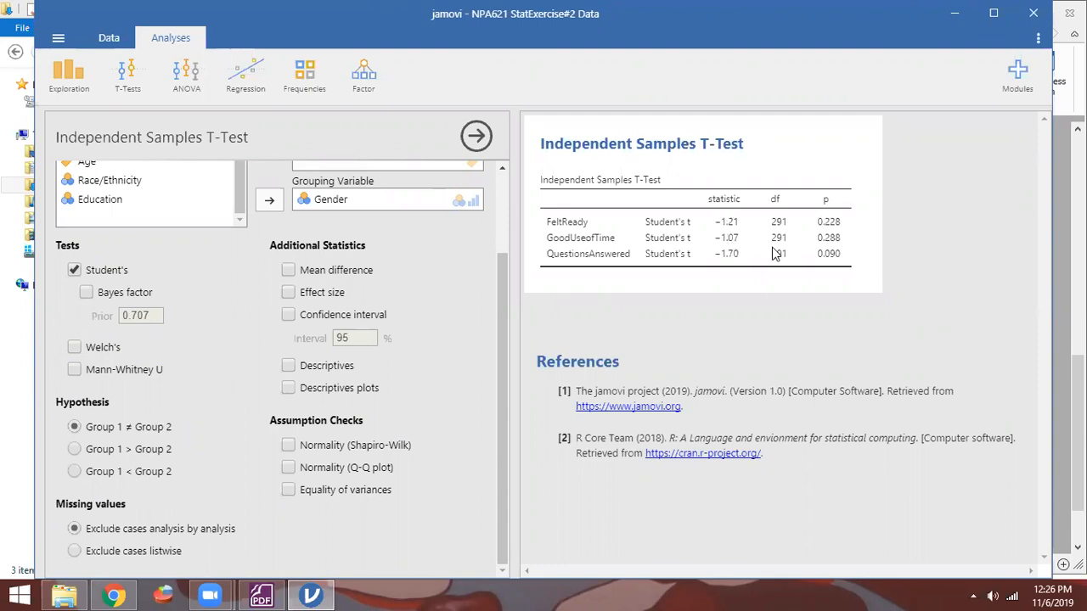
click(329, 371)
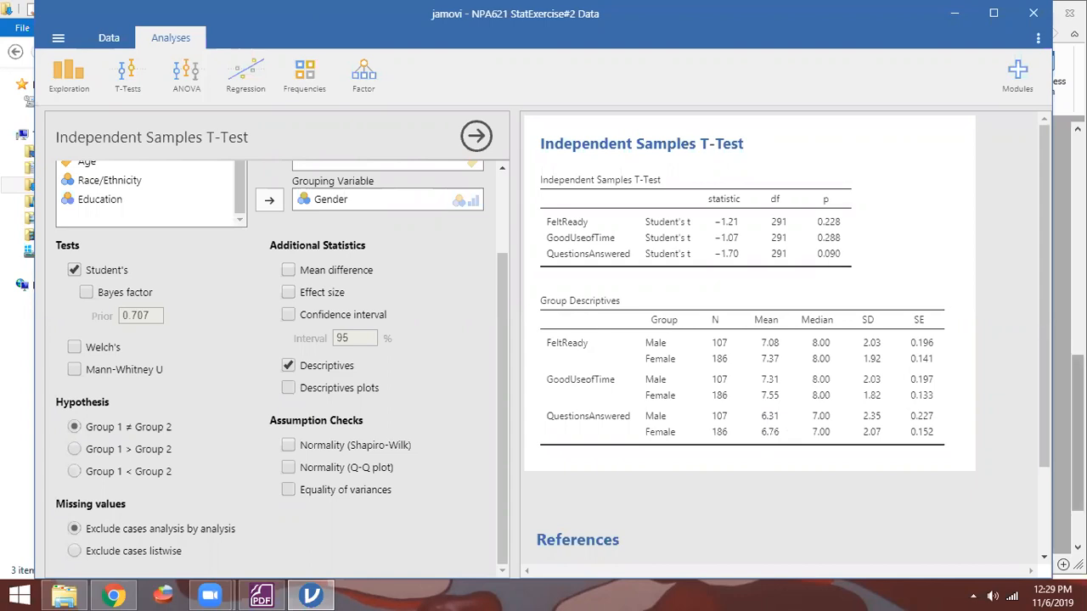
Check the remaining question 2 comparison in the assignment PDF, return to jamovi, and remove the Gender t-test from the results
click(1077, 424)
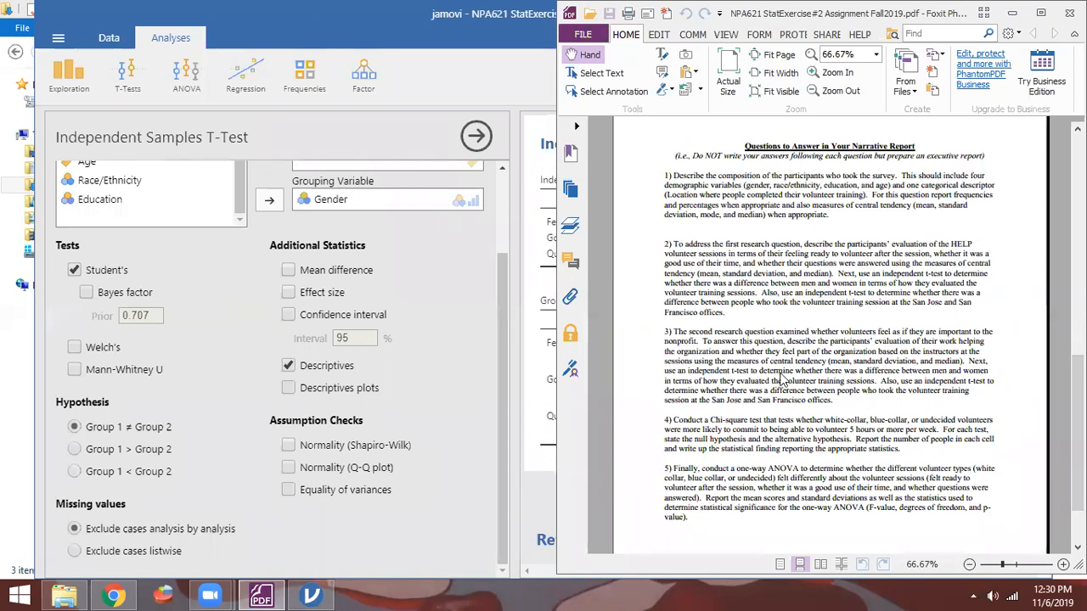
key(alt+Tab)
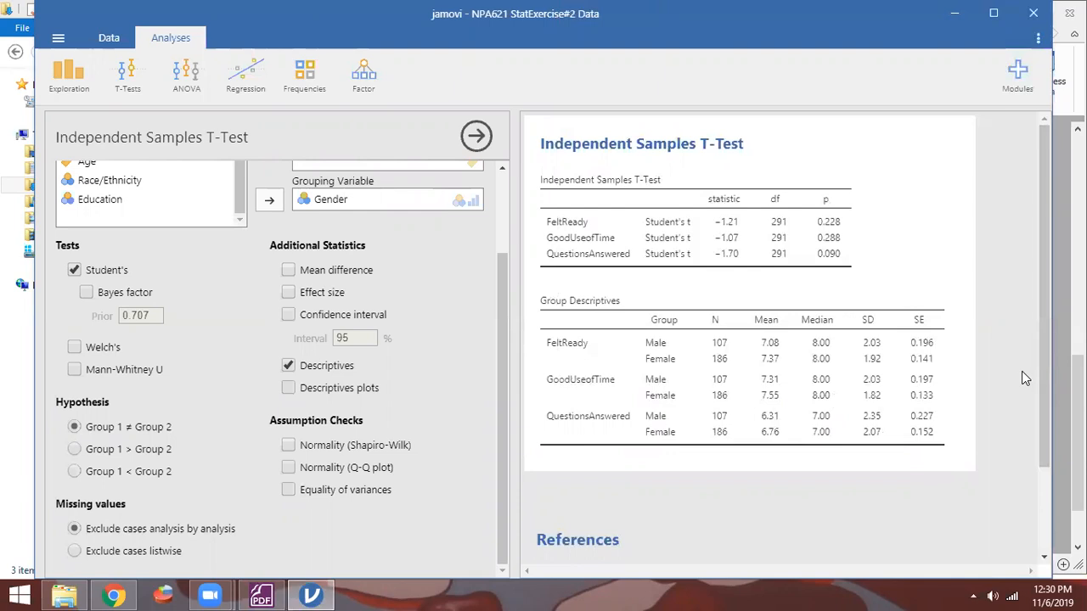
right_click(571, 144)
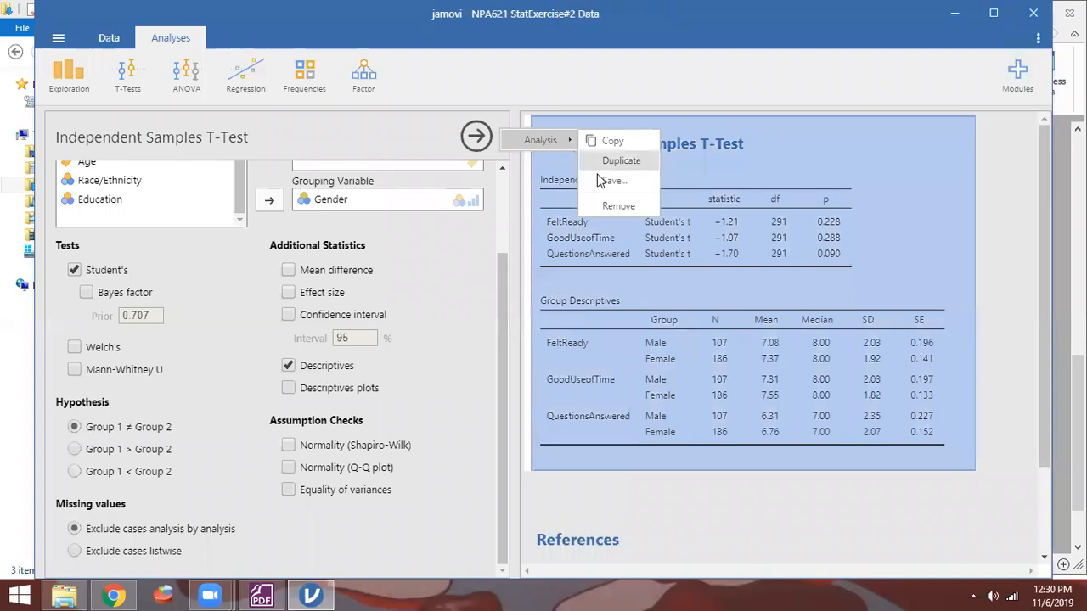
click(607, 208)
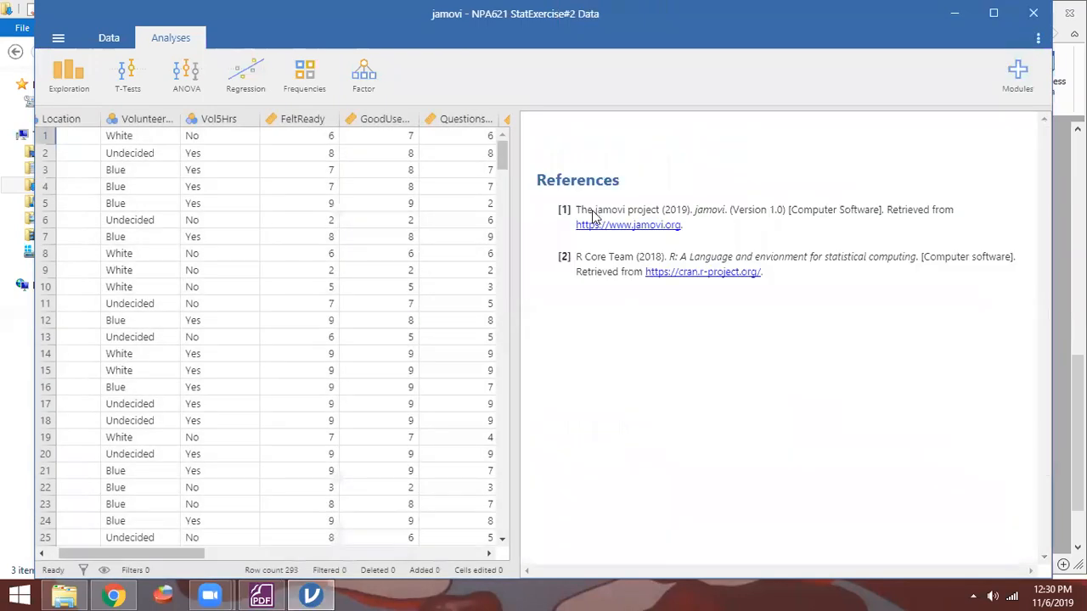
Create an Independent Samples T-Test of FeltReady, GoodUseofTime and QuestionsAnswered with Location as the grouping variable
click(140, 79)
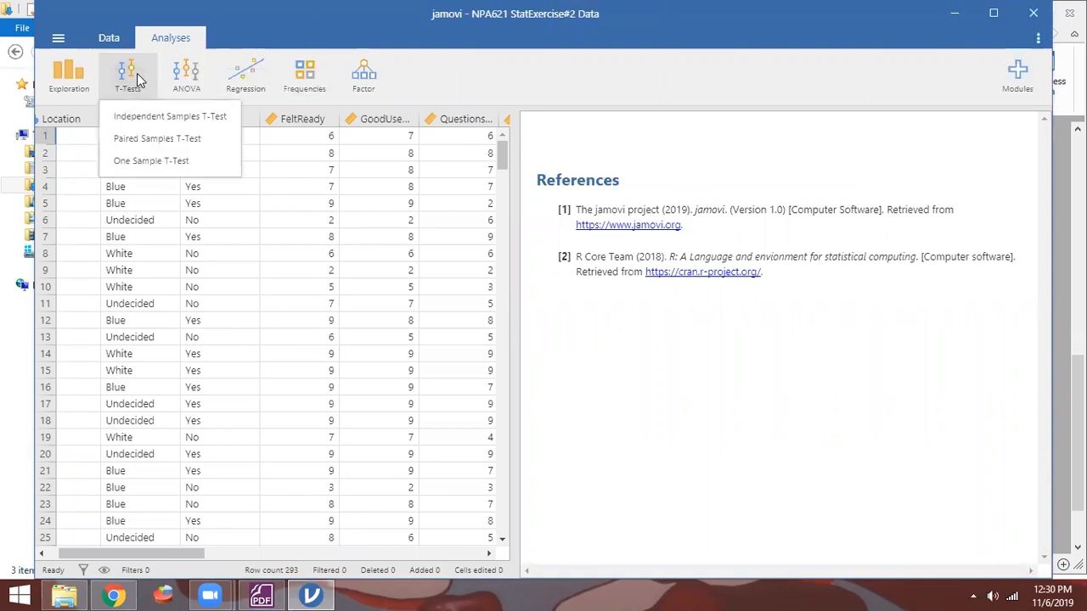
click(140, 117)
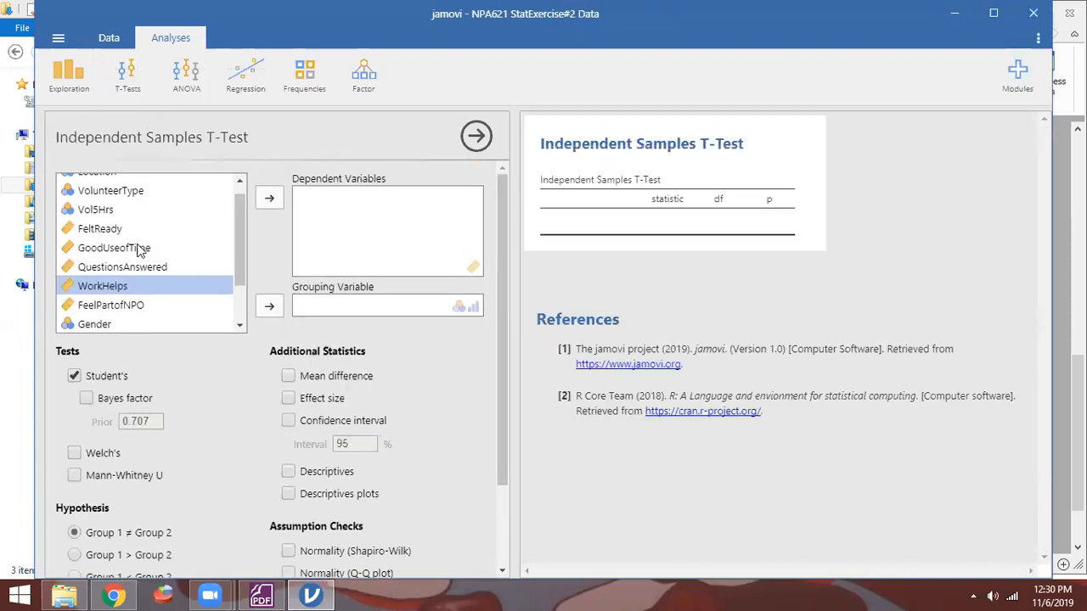
click(119, 231)
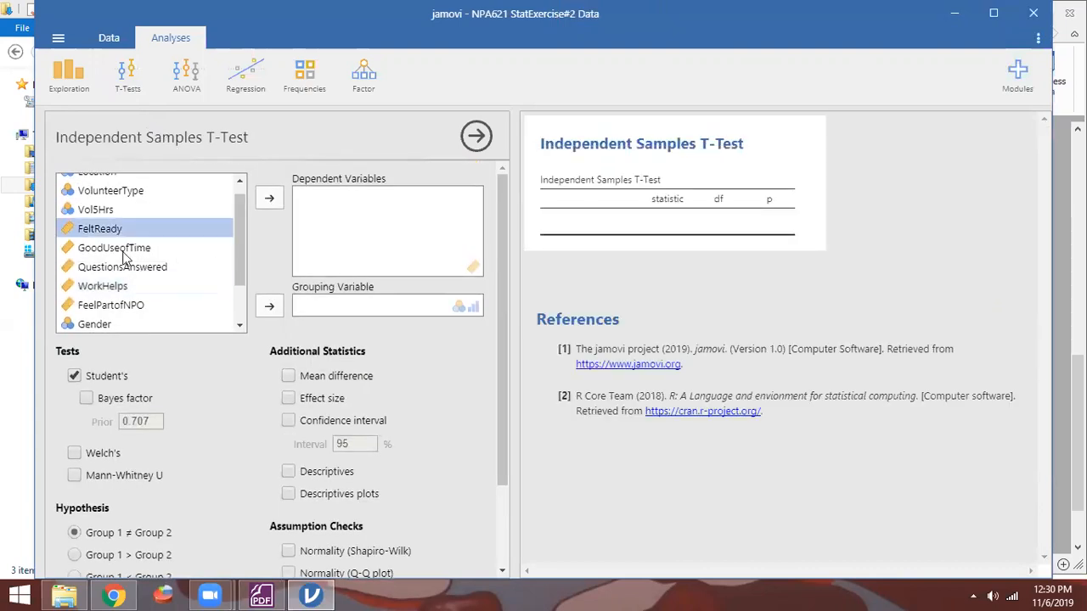
shift+click(127, 267)
click(269, 202)
scroll(96, 191, up, 1)
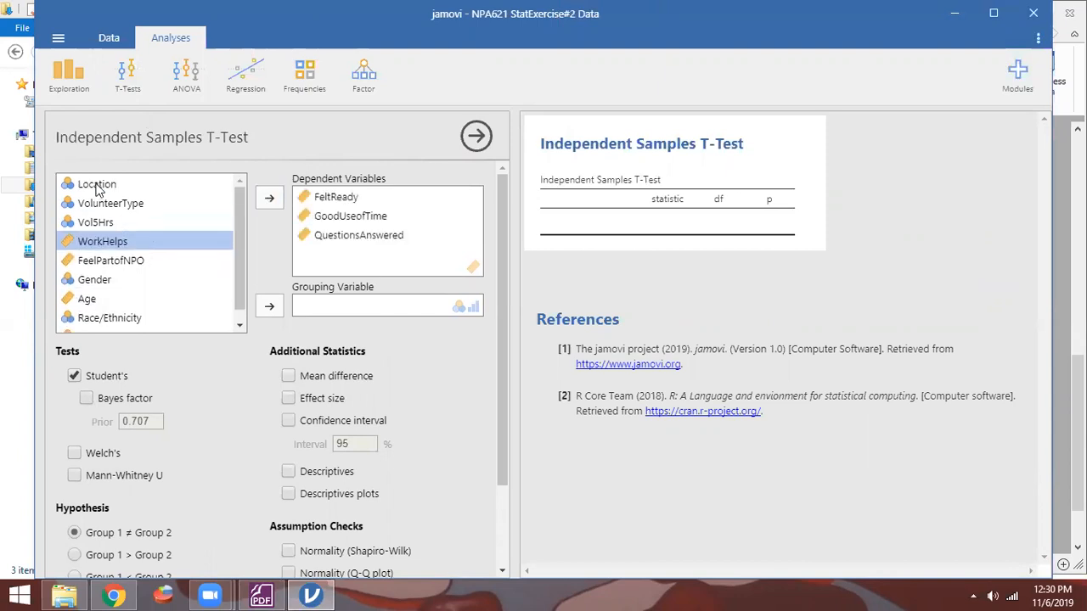
click(96, 185)
click(270, 306)
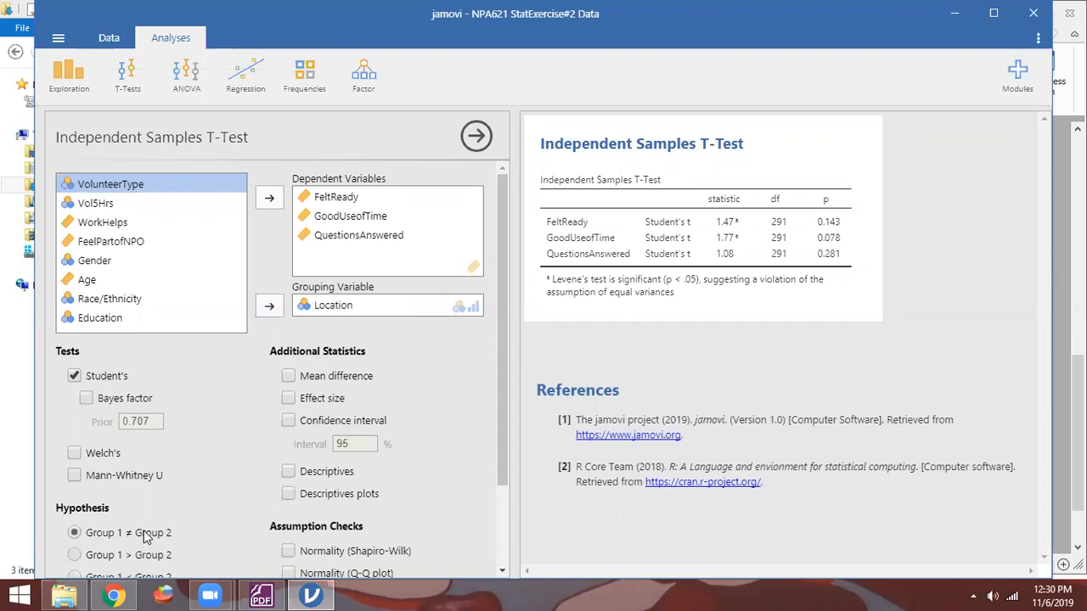
Add group descriptives to the Location t-test and look over its hypothesis options
click(288, 473)
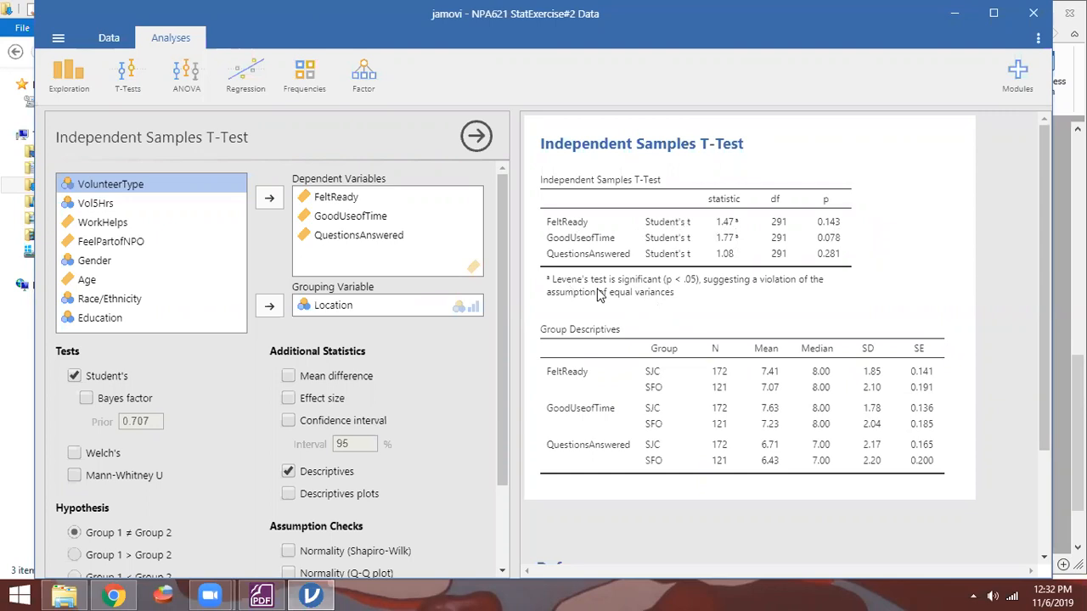
scroll(153, 533, down, 1)
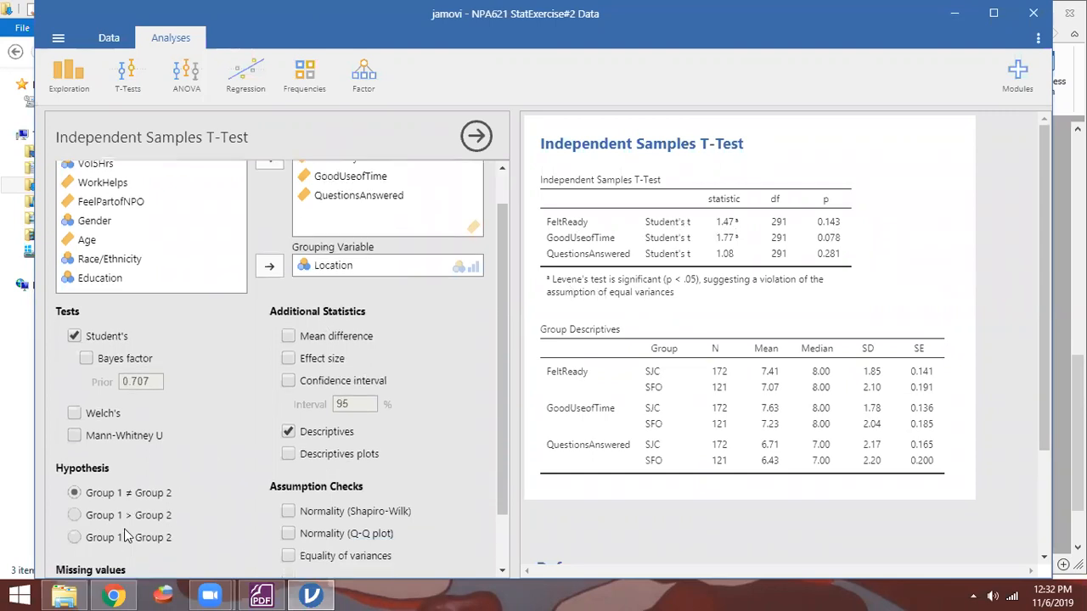
scroll(505, 417, up, 1)
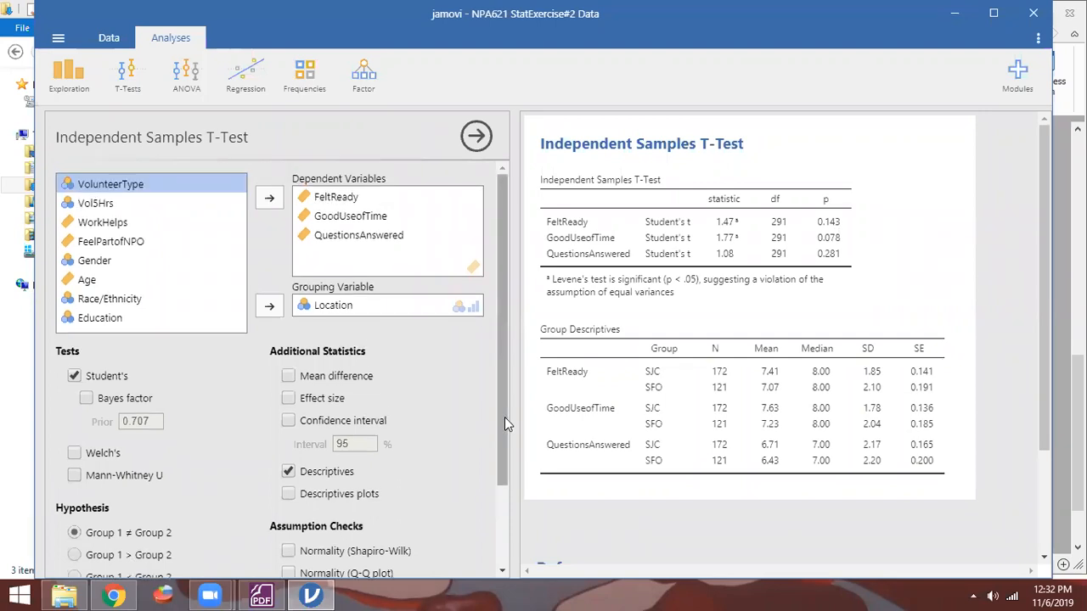
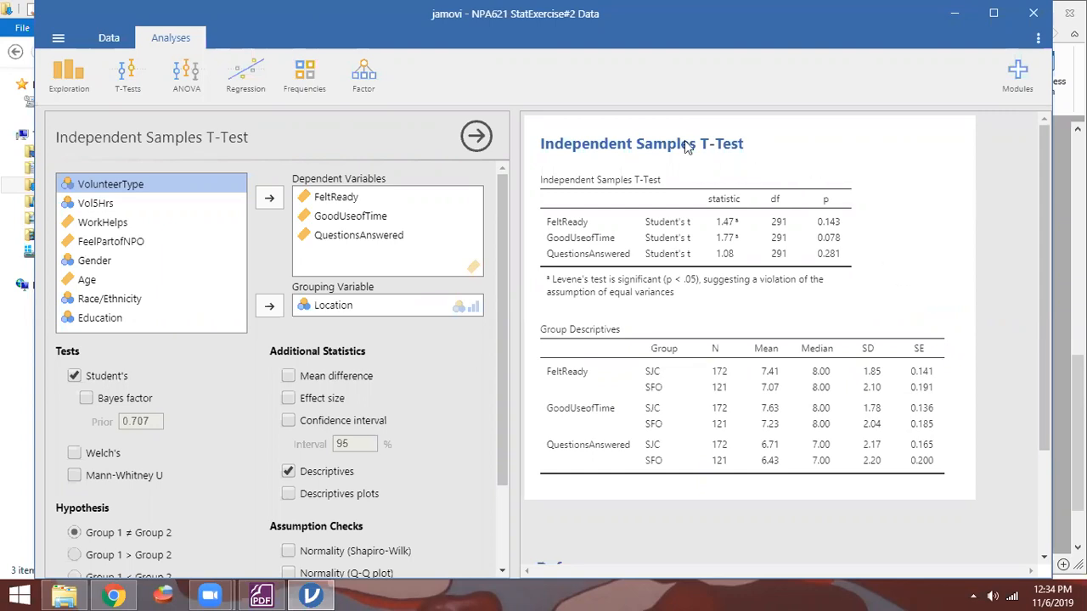
Remove the Location t-test from the results and switch to the assignment PDF to read question 3
right_click(661, 148)
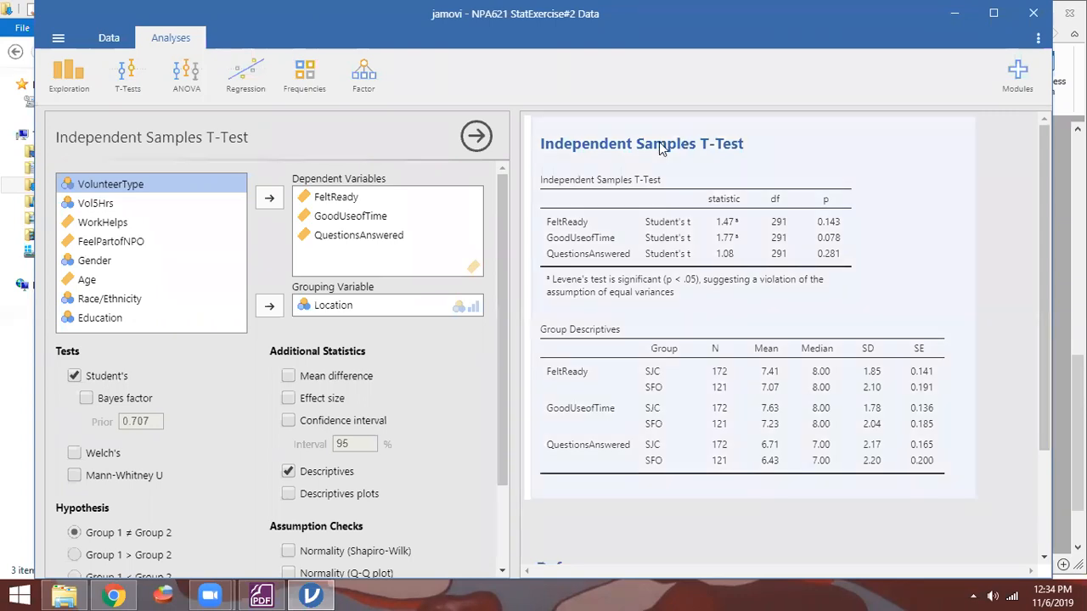
click(705, 207)
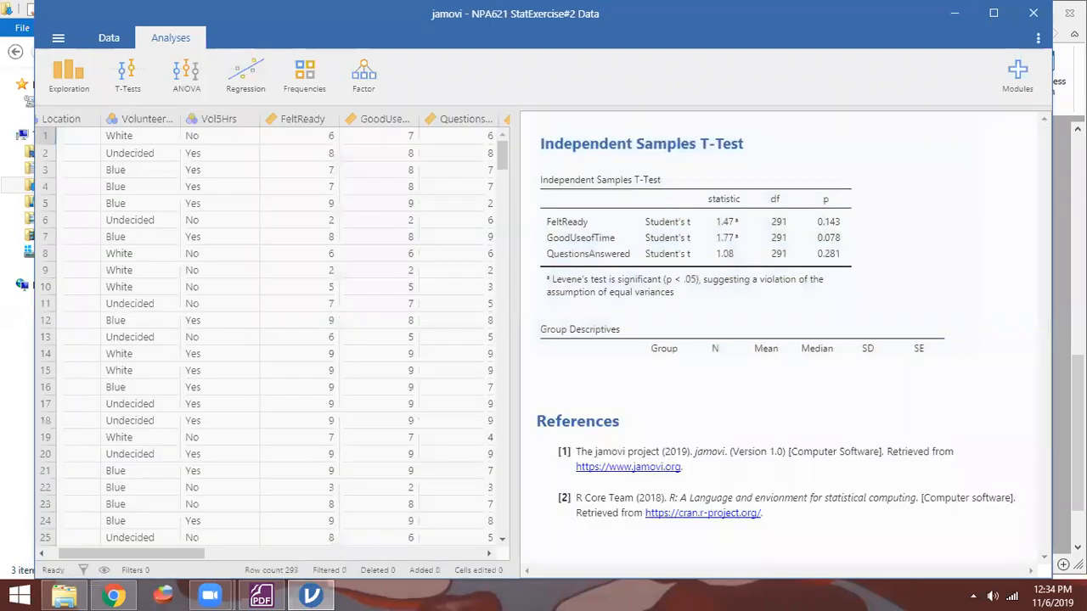
key(alt+Tab)
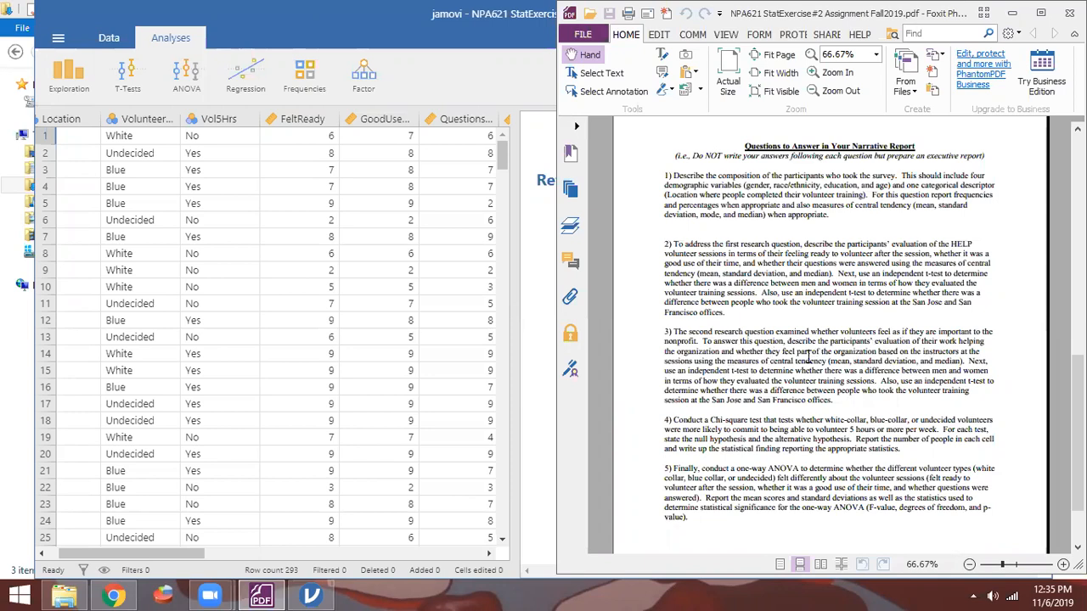
Switch back to jamovi and locate the WorkHelps and FeelPartofNPO columns in the data sheet
drag(173, 554, 252, 558)
scroll(265, 421, left, 6)
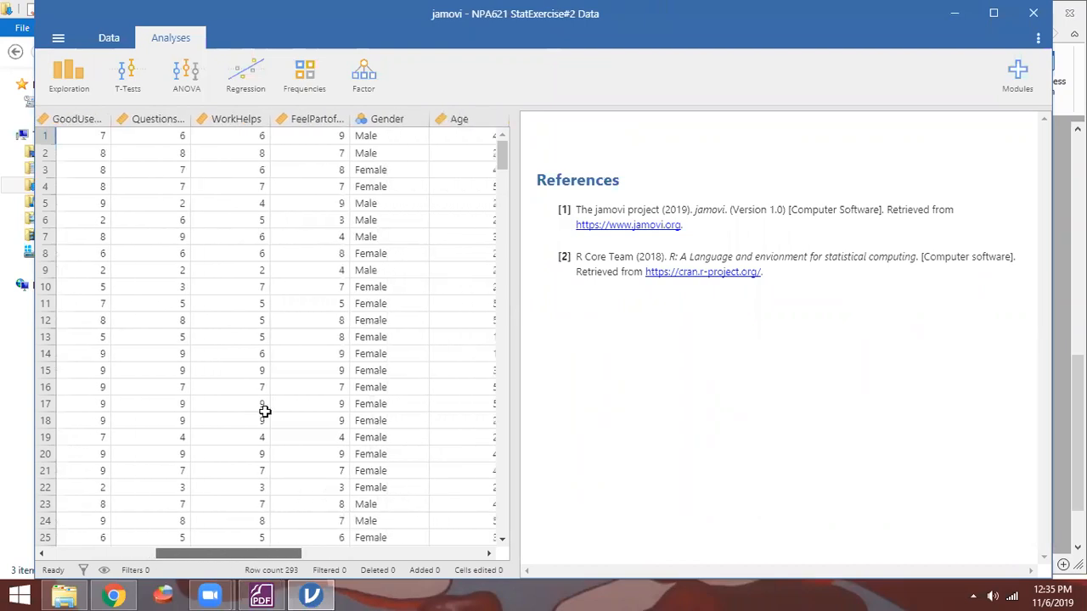
scroll(325, 487, right, 6)
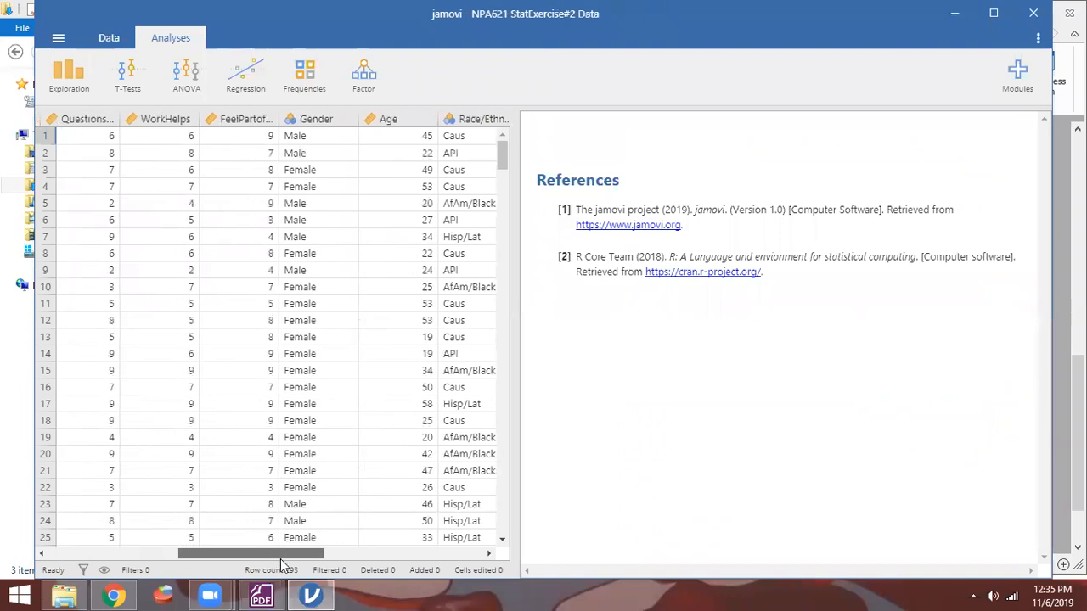
scroll(283, 552, left, 2)
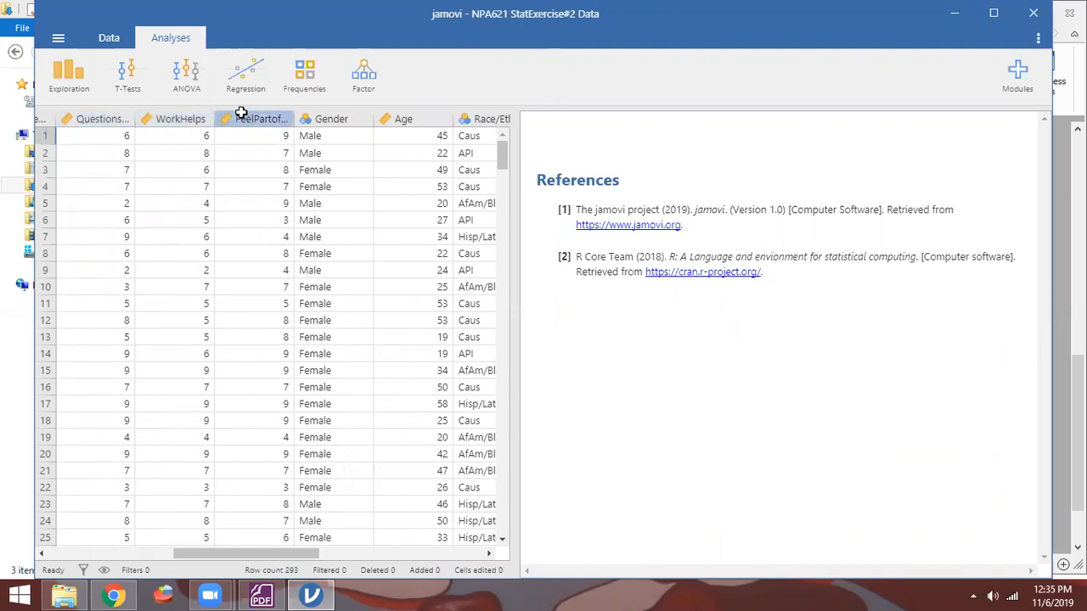
Check question 3 in the assignment PDF and, back in jamovi, create Descriptives for WorkHelps and FeelPartofNPO with standard deviation and mode added
click(1057, 231)
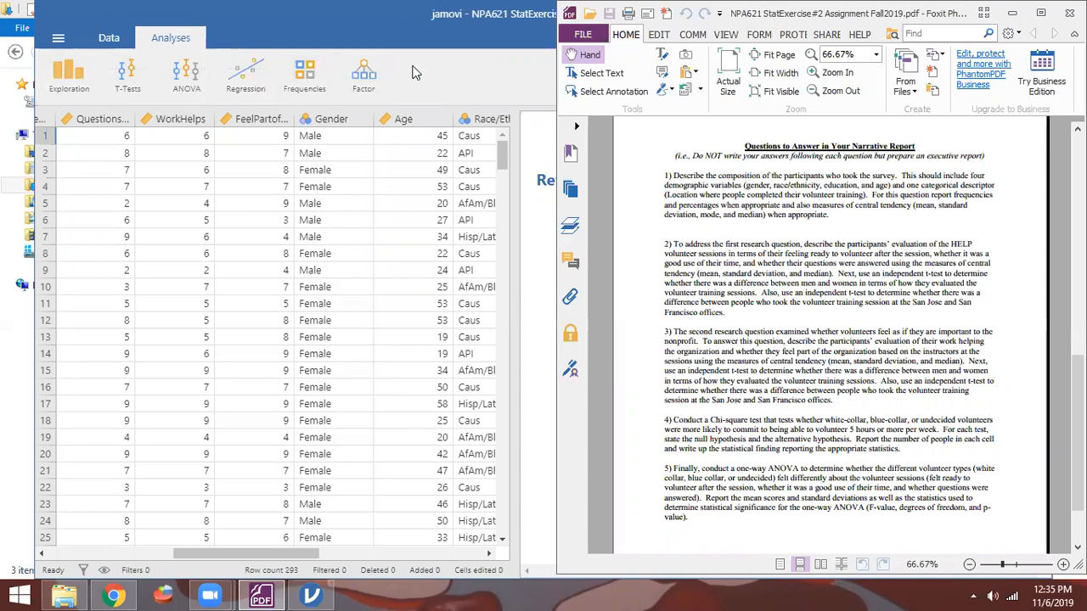
click(69, 72)
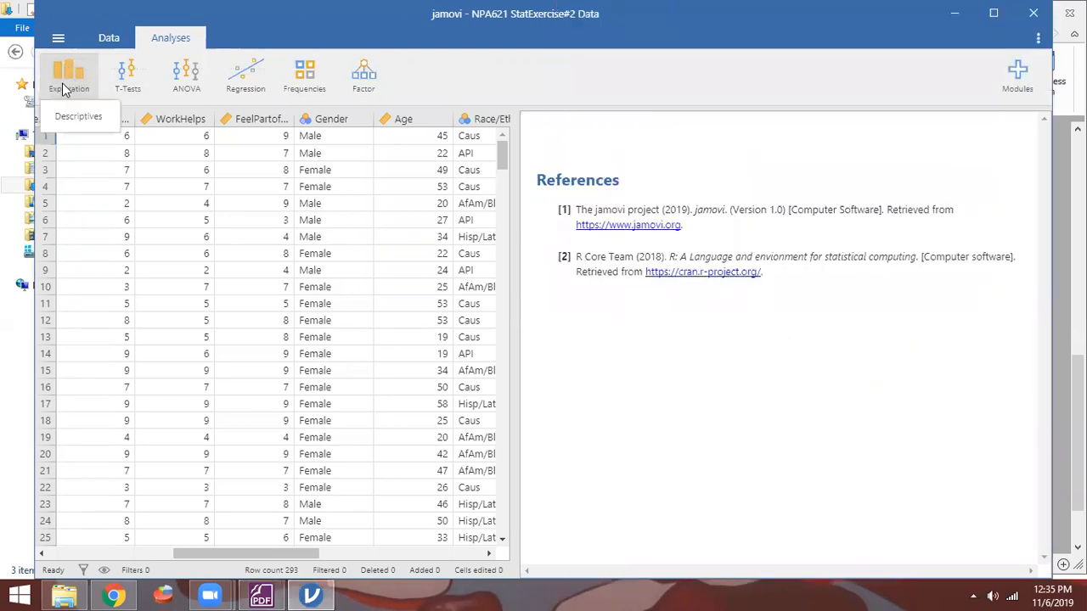
click(65, 115)
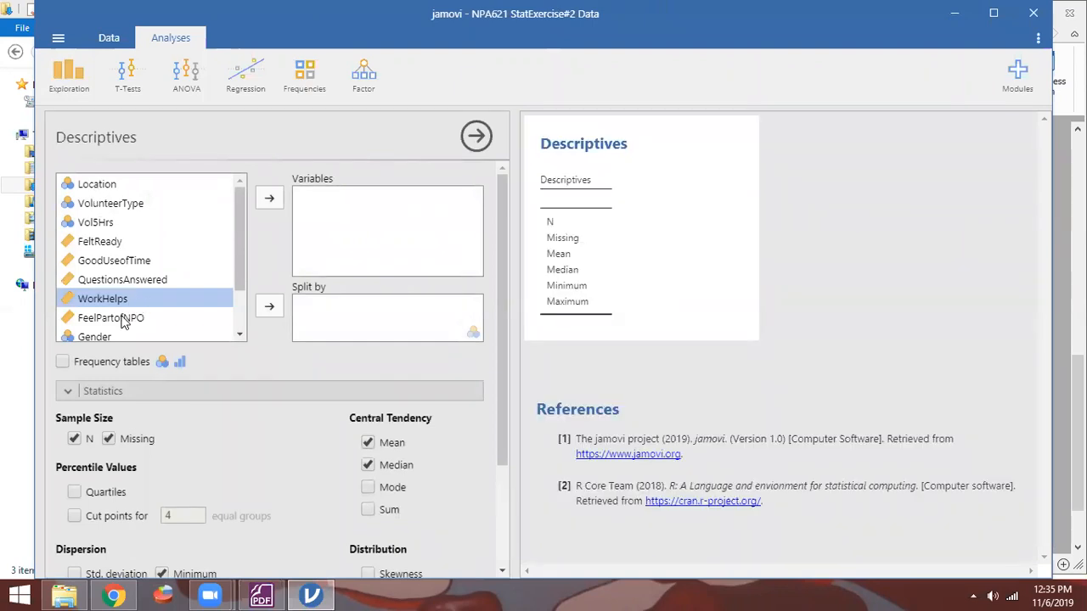
ctrl+click(123, 320)
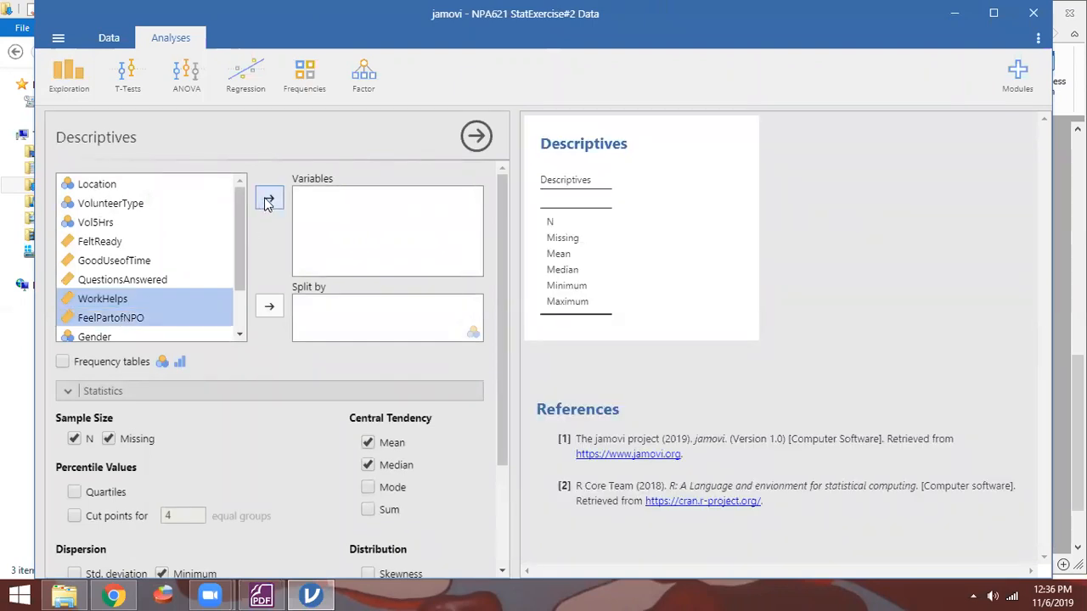
click(269, 198)
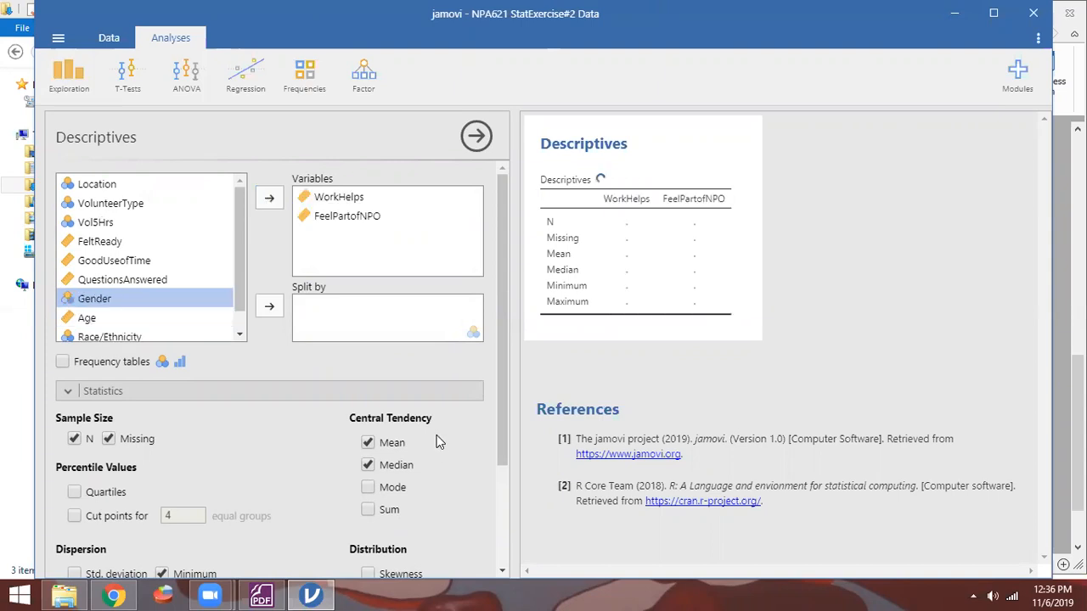
scroll(73, 518, down, 2)
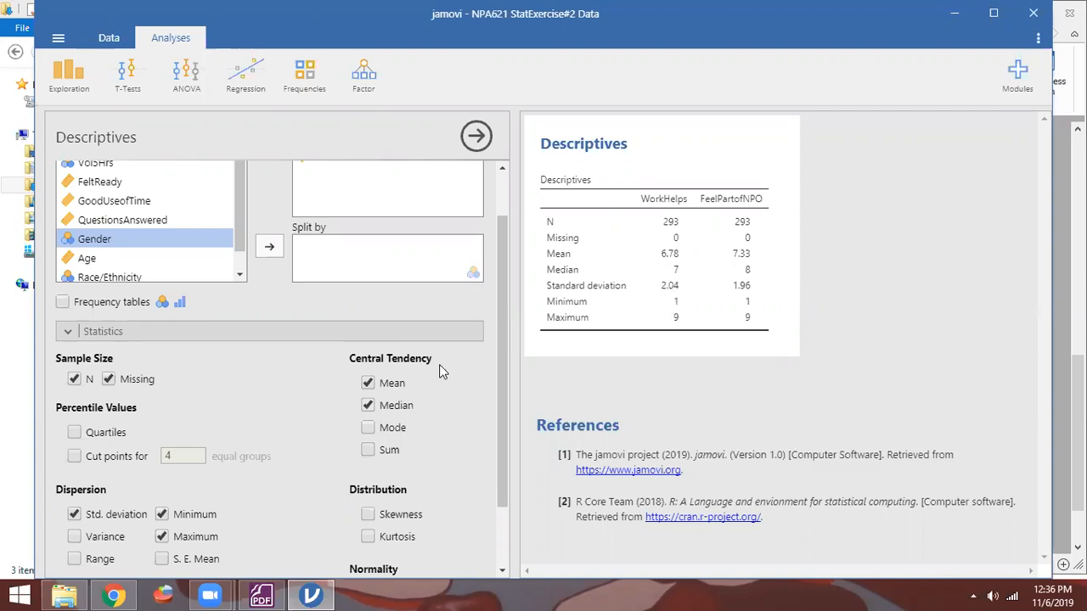
click(366, 429)
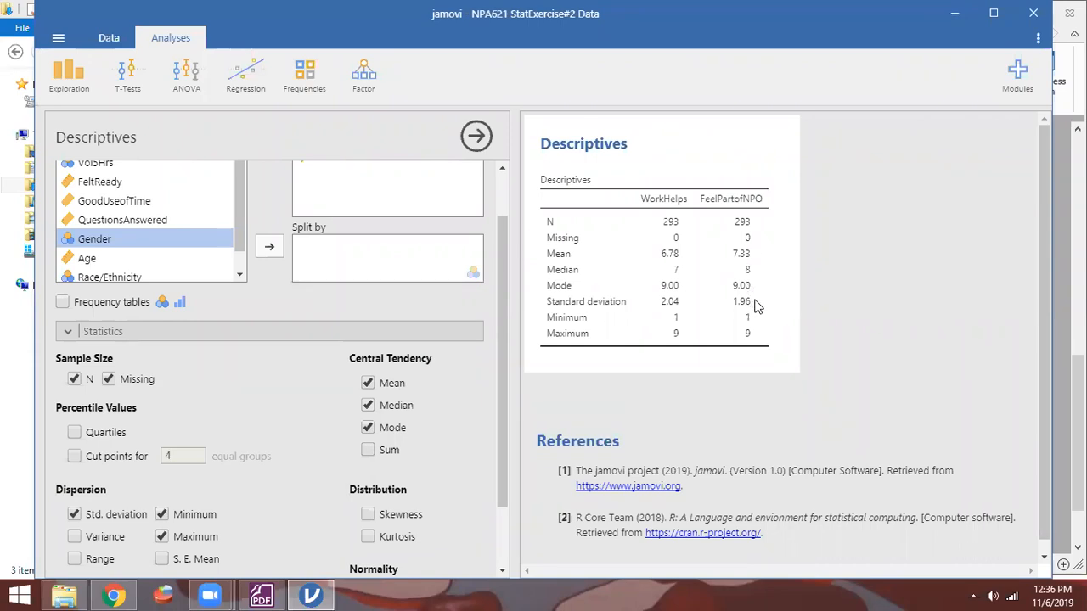
Remove the WorkHelps and FeelPartofNPO descriptives from the results and switch to the assignment PDF to read question 3's t-test instructions
right_click(585, 150)
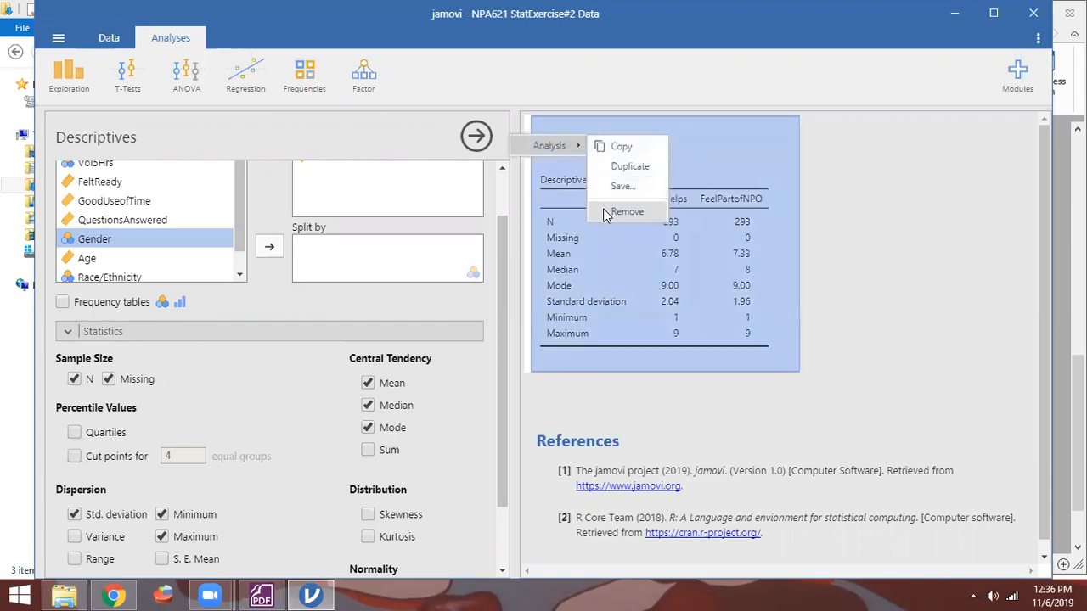
click(626, 211)
key(alt+Tab)
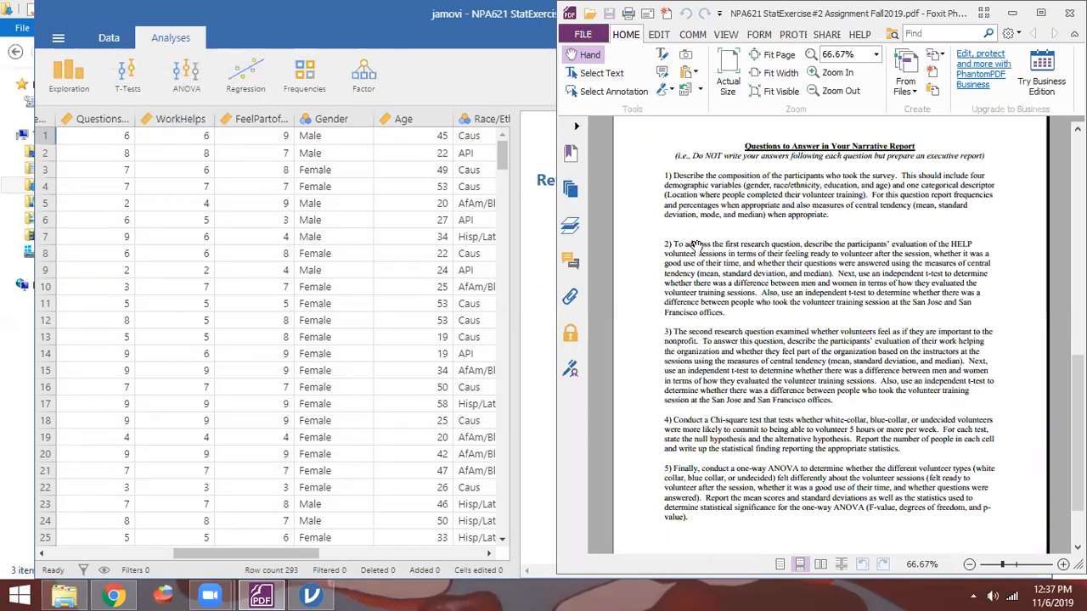
Back in jamovi, create an Independent Samples T-Test of WorkHelps and FeelPartofNPO grouped by Gender, with group descriptives
click(129, 85)
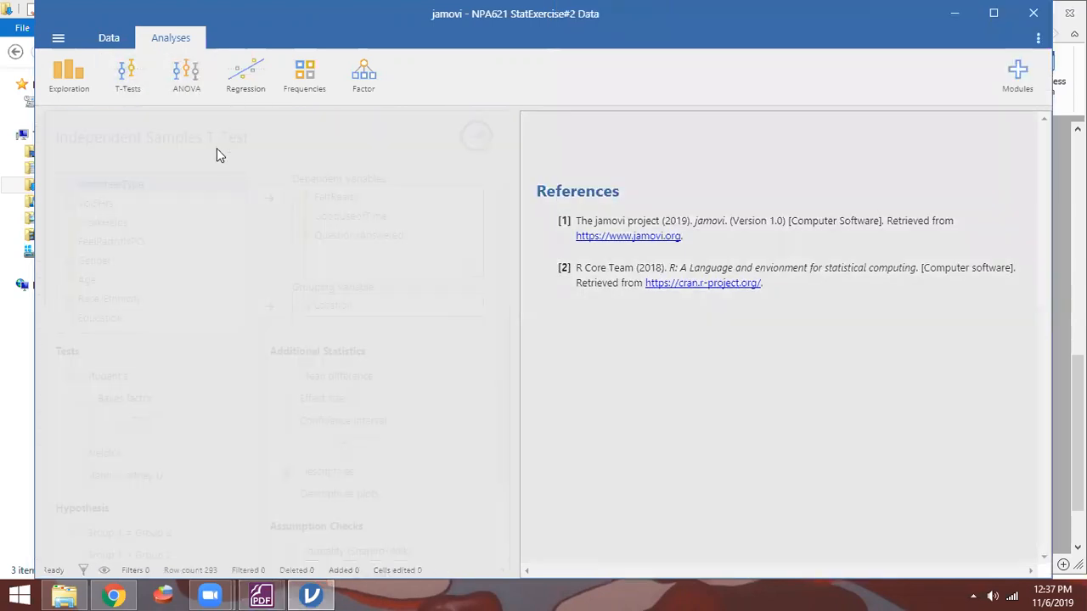
click(200, 199)
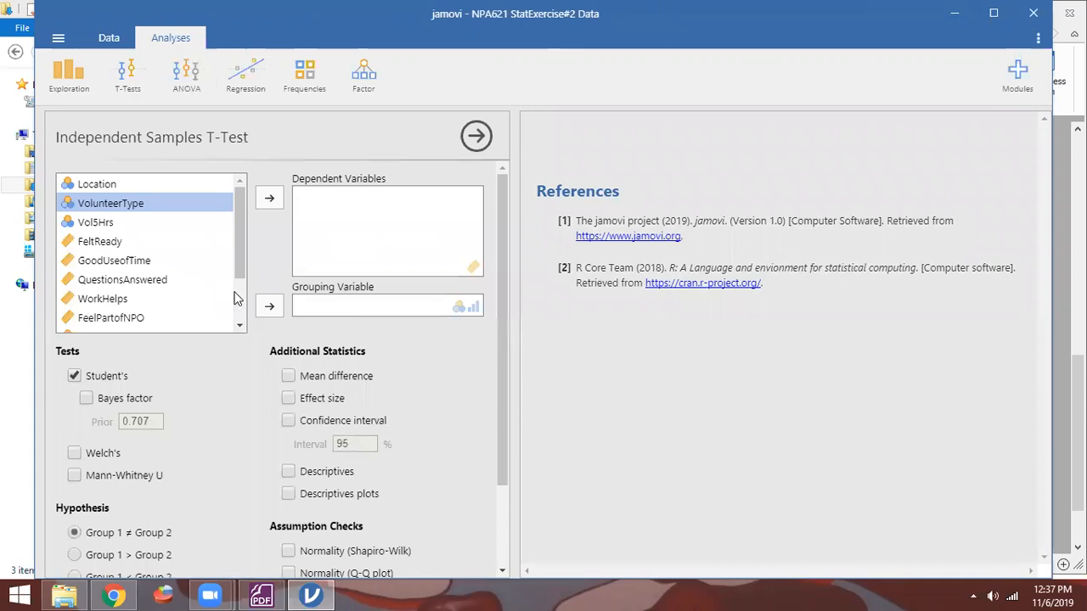
scroll(238, 291, down, 2)
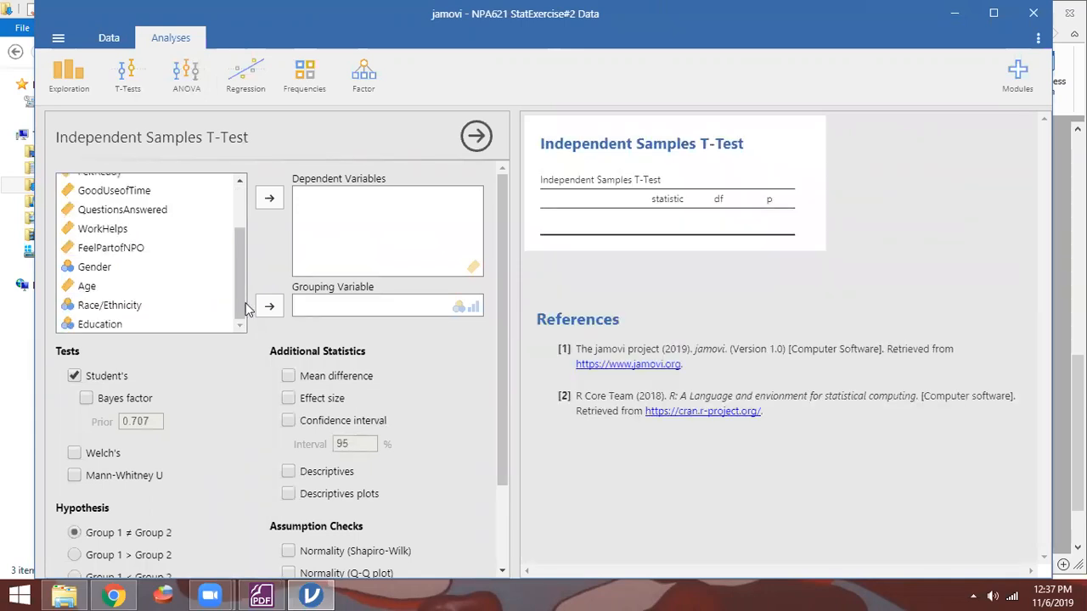
click(127, 267)
click(271, 310)
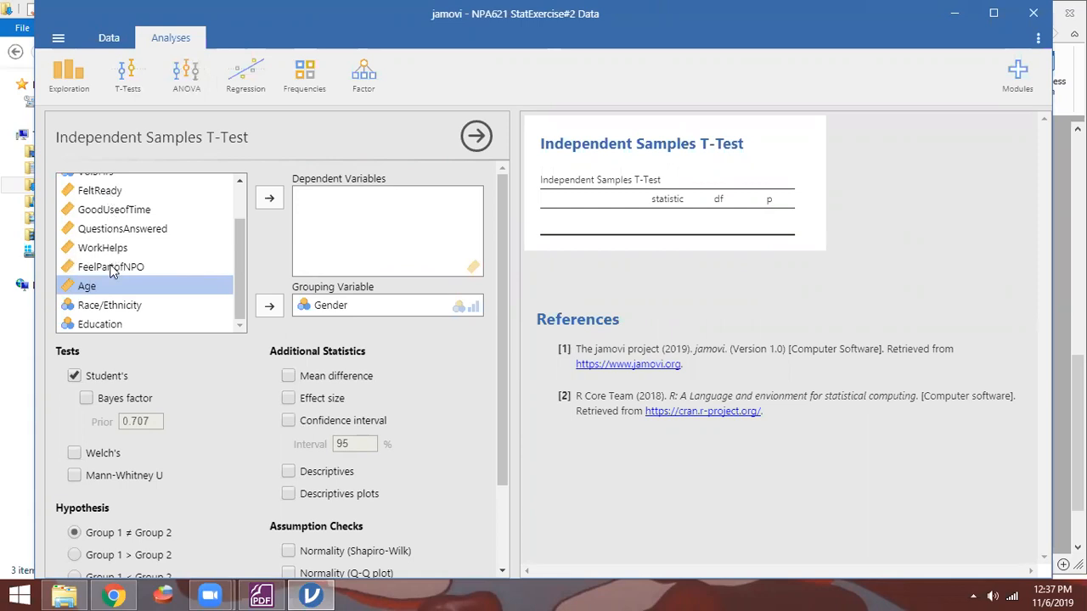
click(113, 251)
key(shift+Down)
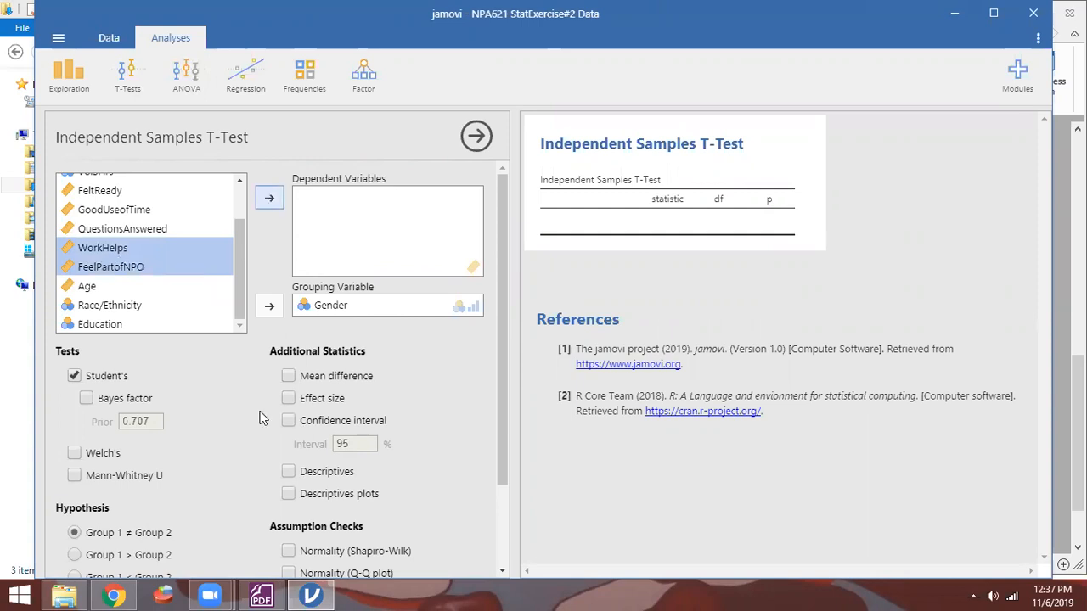
key(Return)
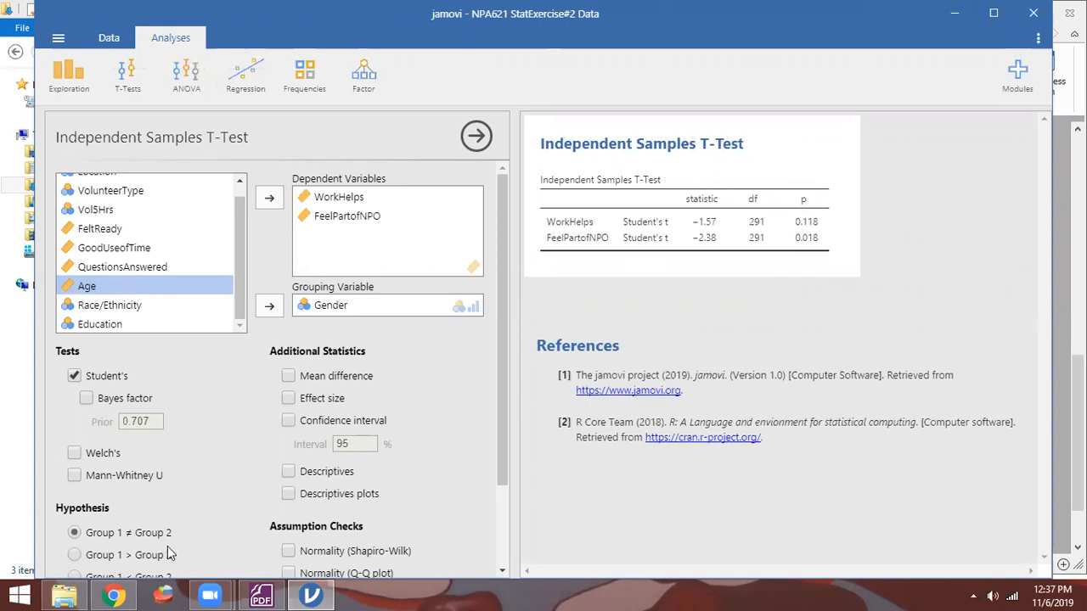
click(288, 473)
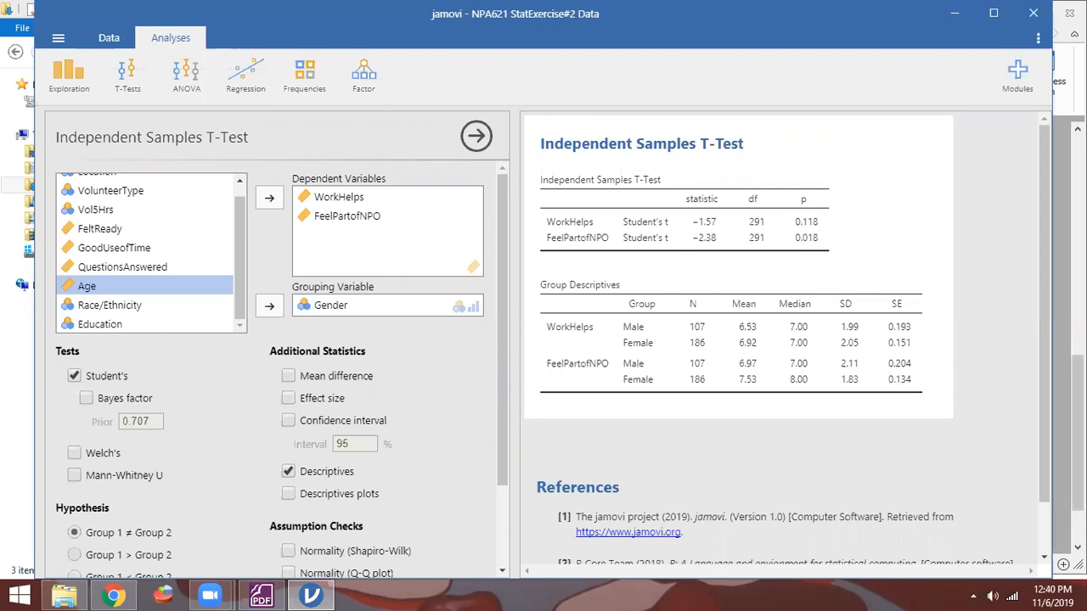
Check the assignment PDF, return to jamovi and replace Gender with Location as the t-test's grouping variable
click(1062, 425)
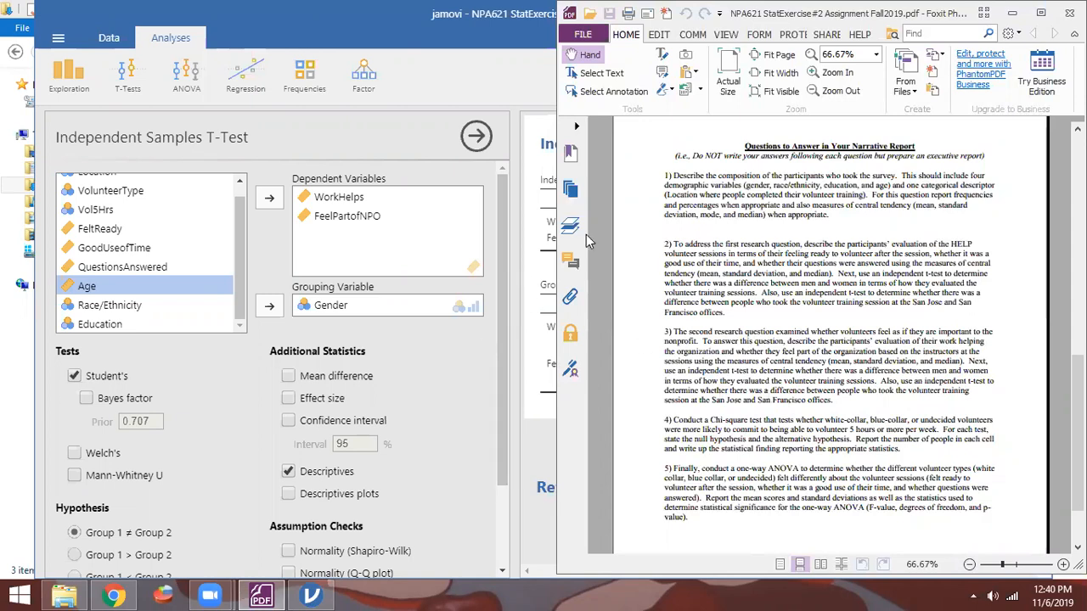
click(534, 255)
click(339, 307)
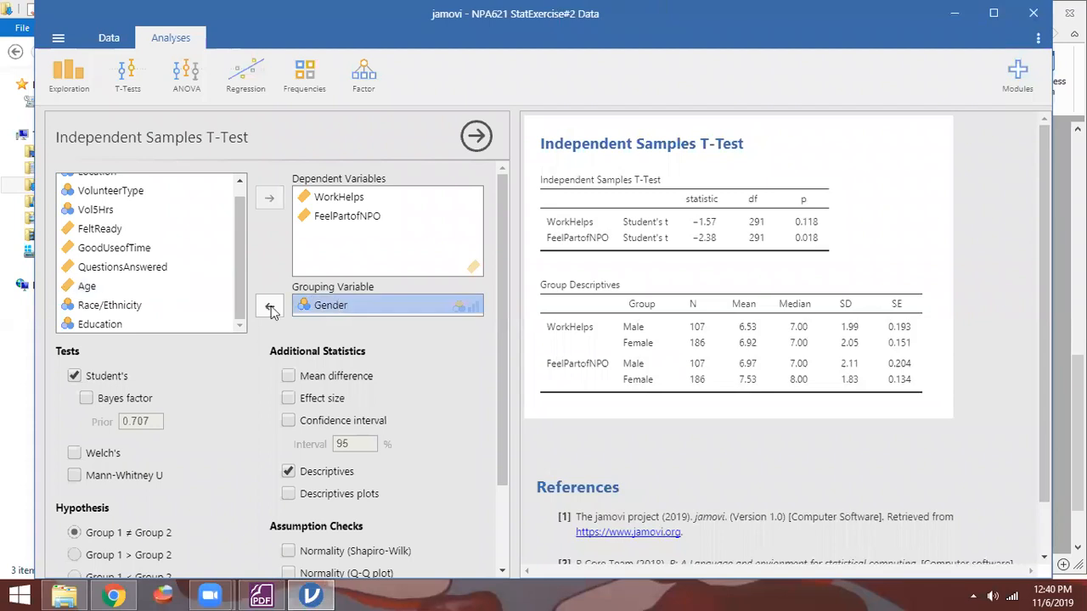
click(270, 310)
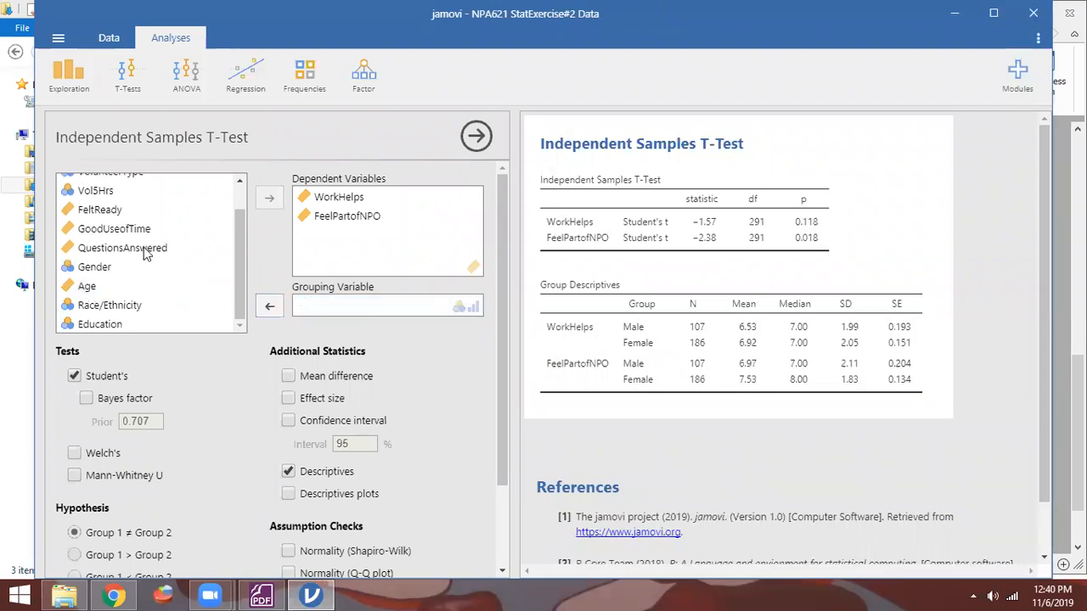
scroll(144, 253, up, 2)
click(92, 185)
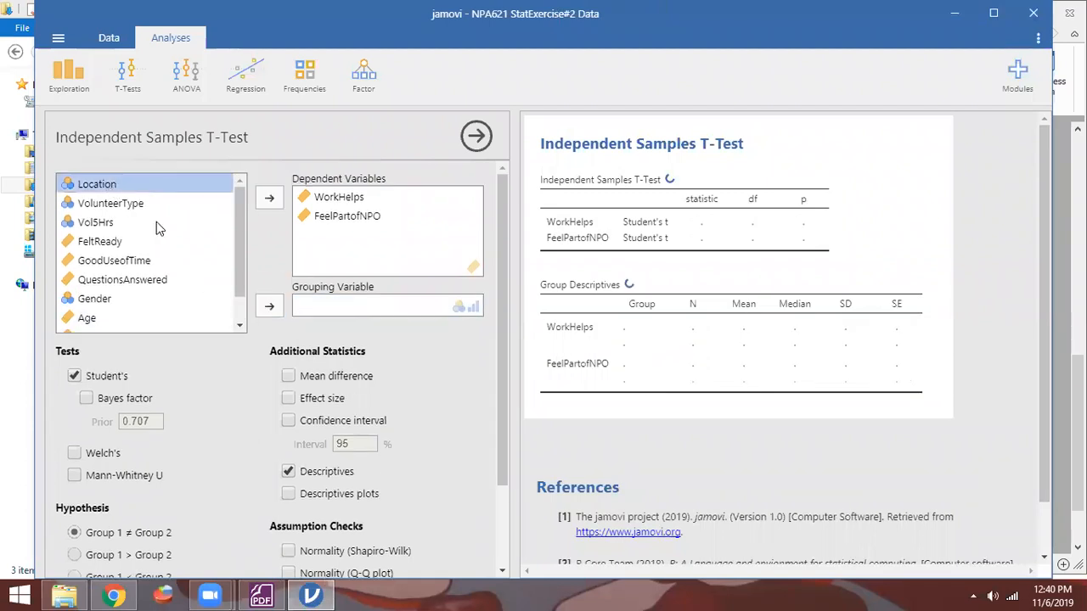
click(268, 306)
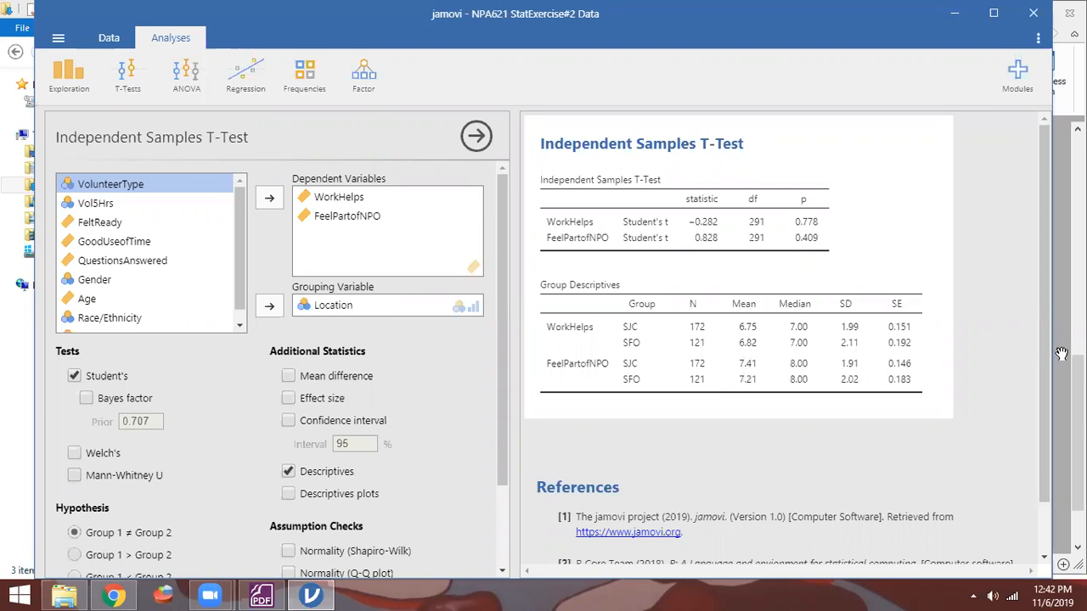
Remove the Location t-test, clear the selection in the results and switch to the assignment PDF to read question 4
right_click(676, 146)
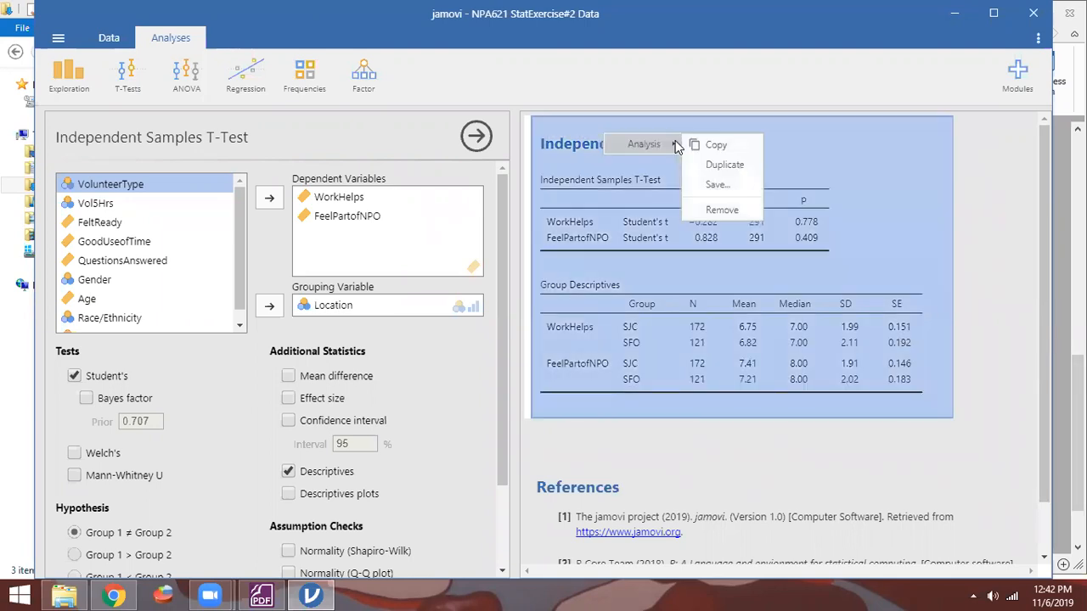
click(697, 209)
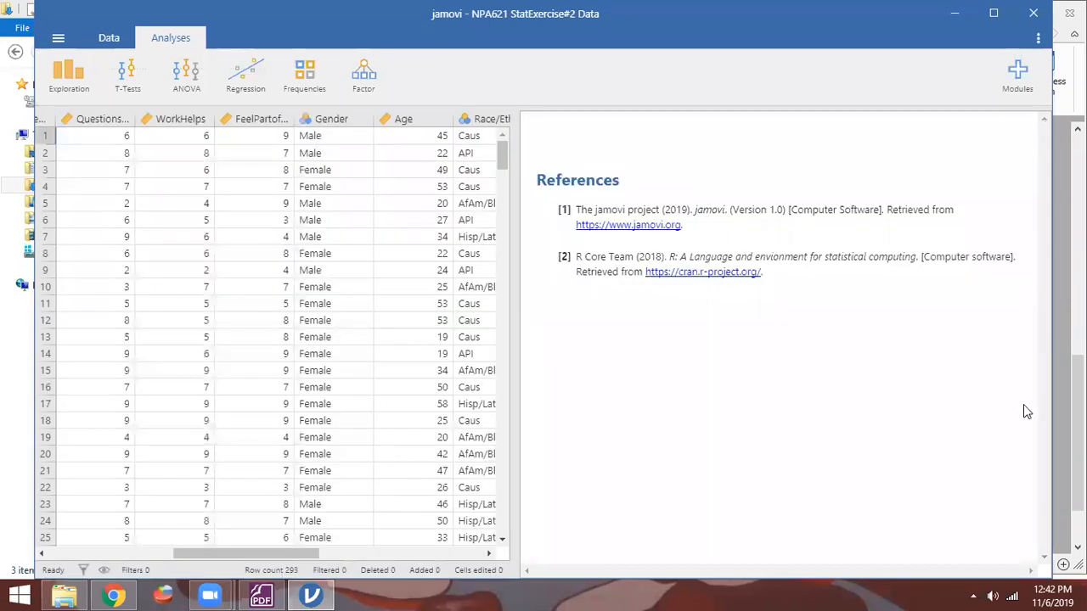
right_click(585, 175)
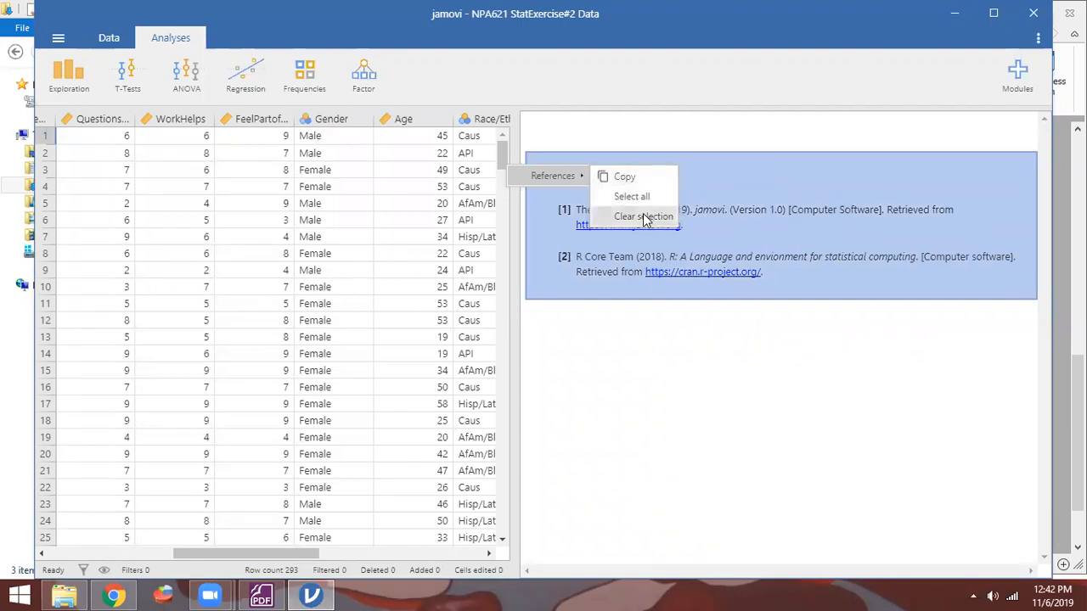
click(644, 218)
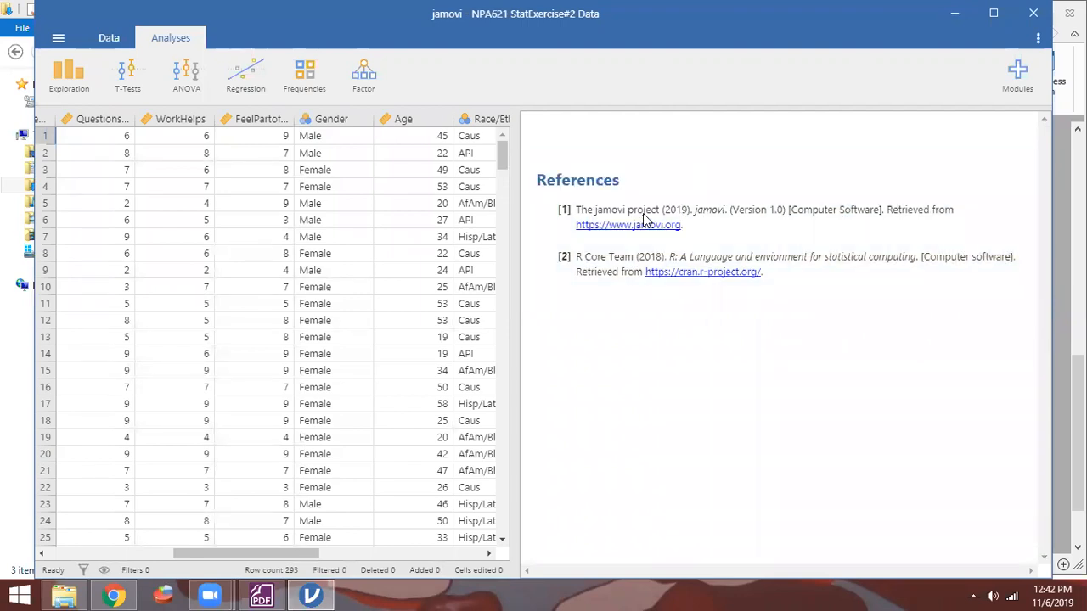
click(1058, 286)
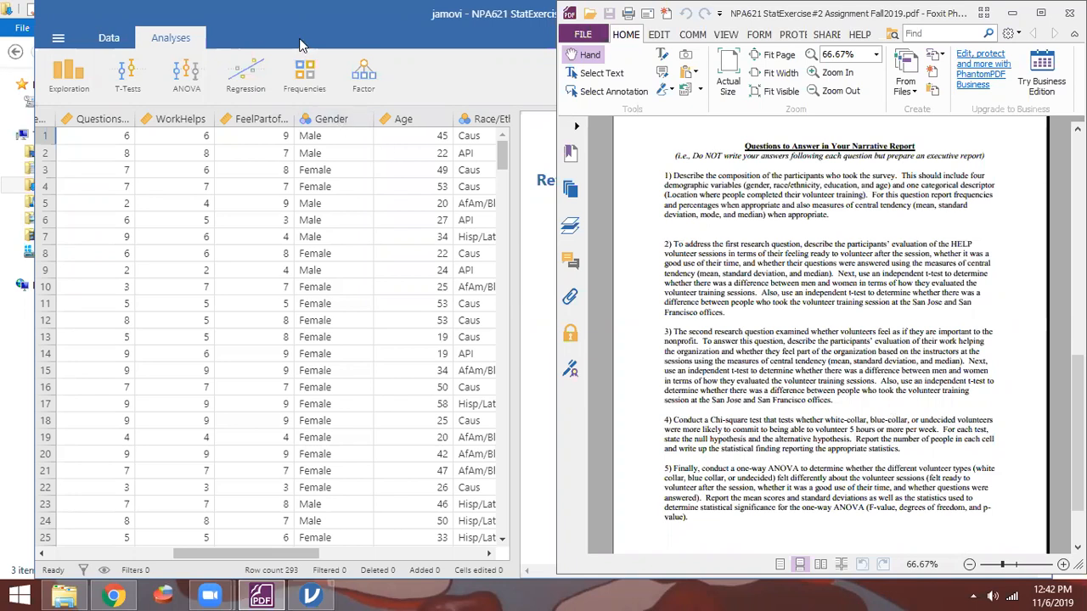
Switch back to jamovi and create an independent-samples χ² test of association with VolunteerType as rows and Vol5Hrs as columns
click(451, 70)
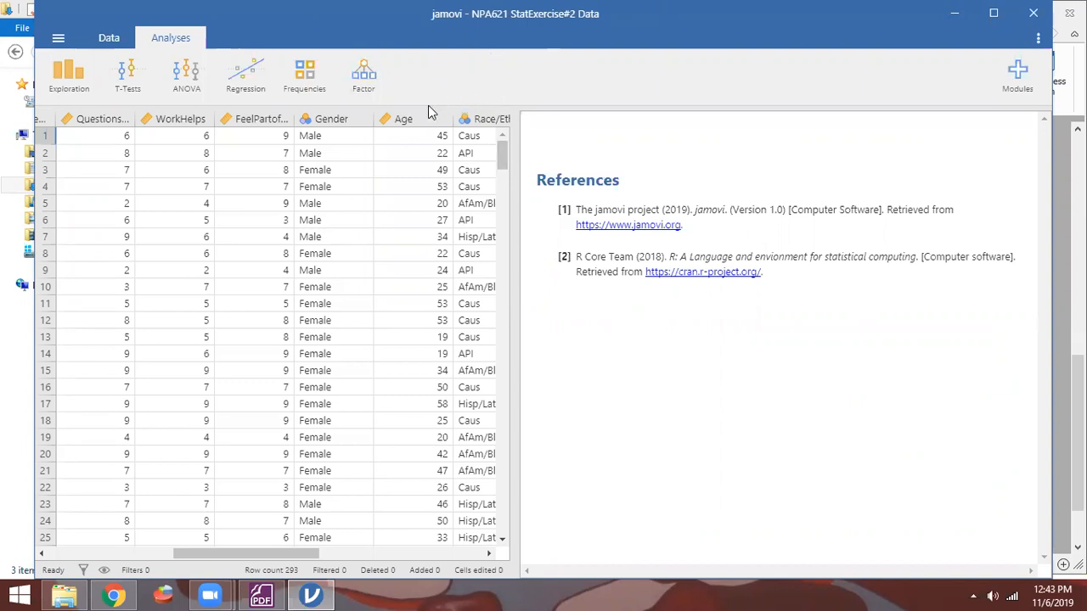
click(307, 73)
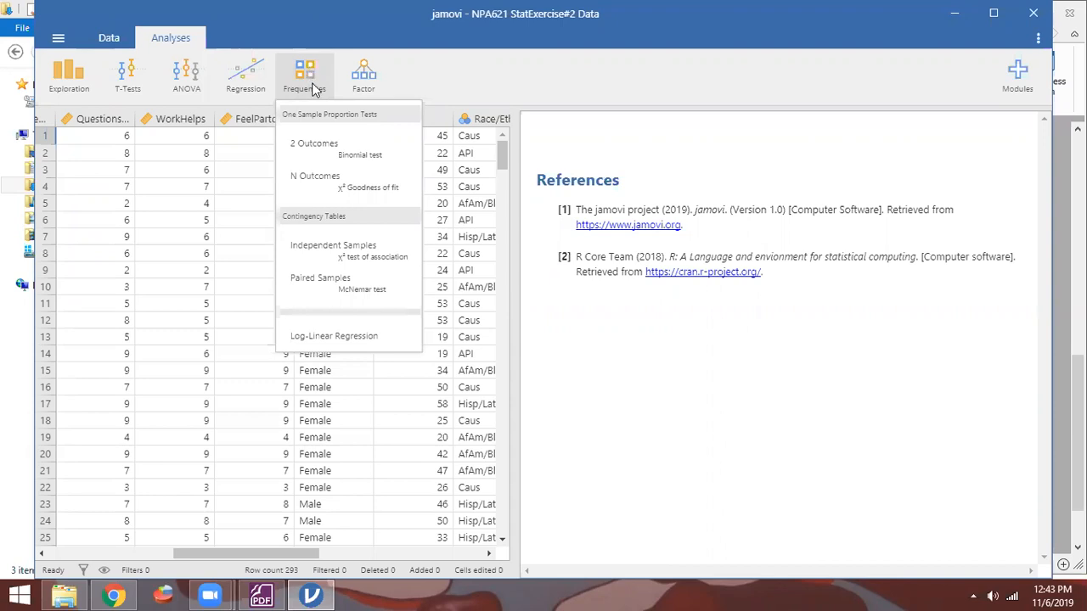
click(360, 264)
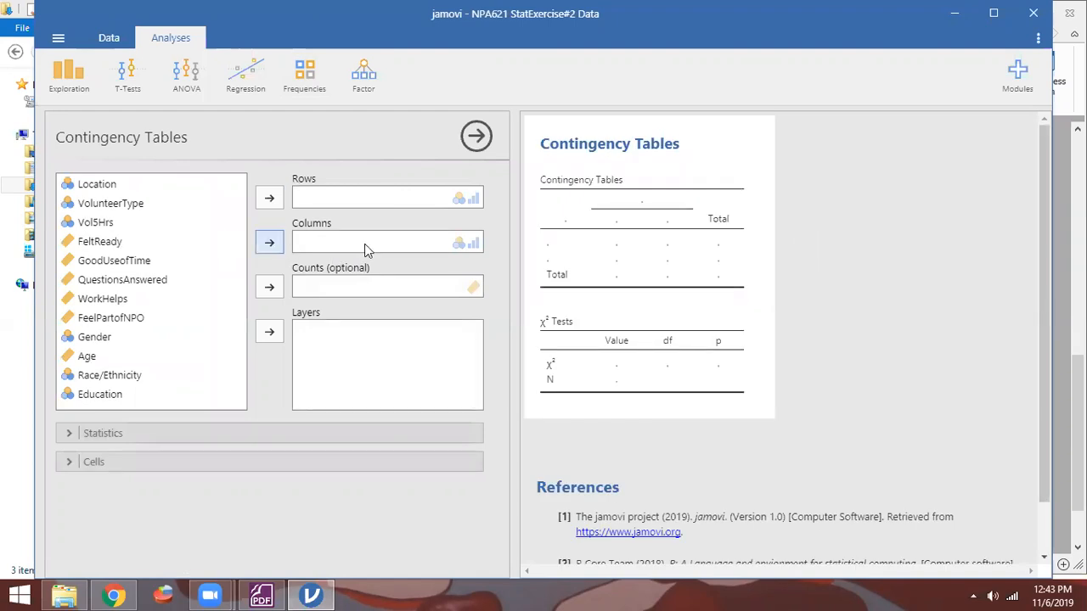
click(123, 209)
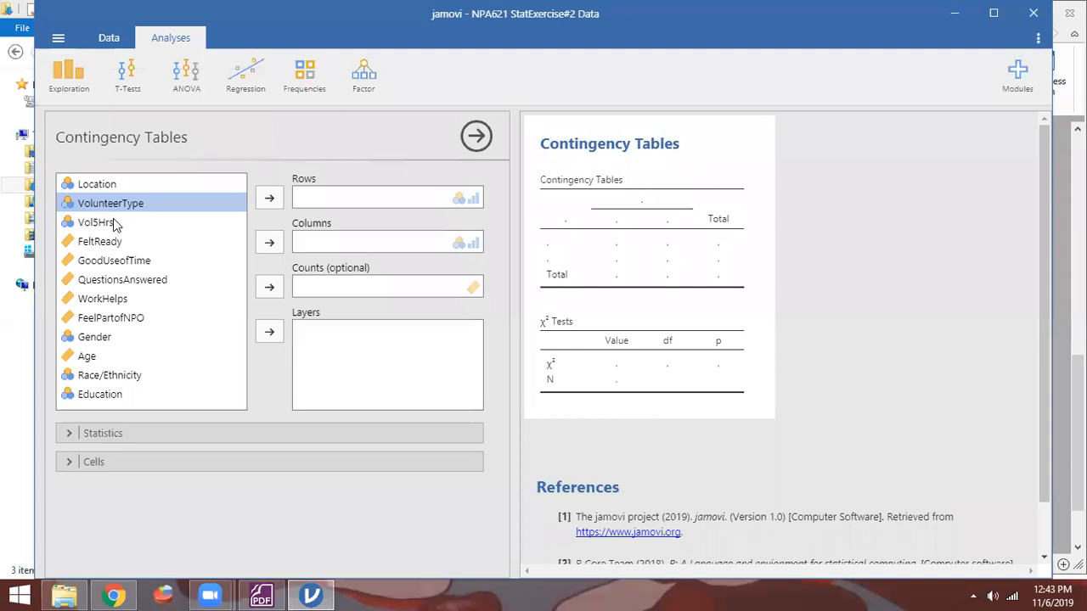
click(268, 198)
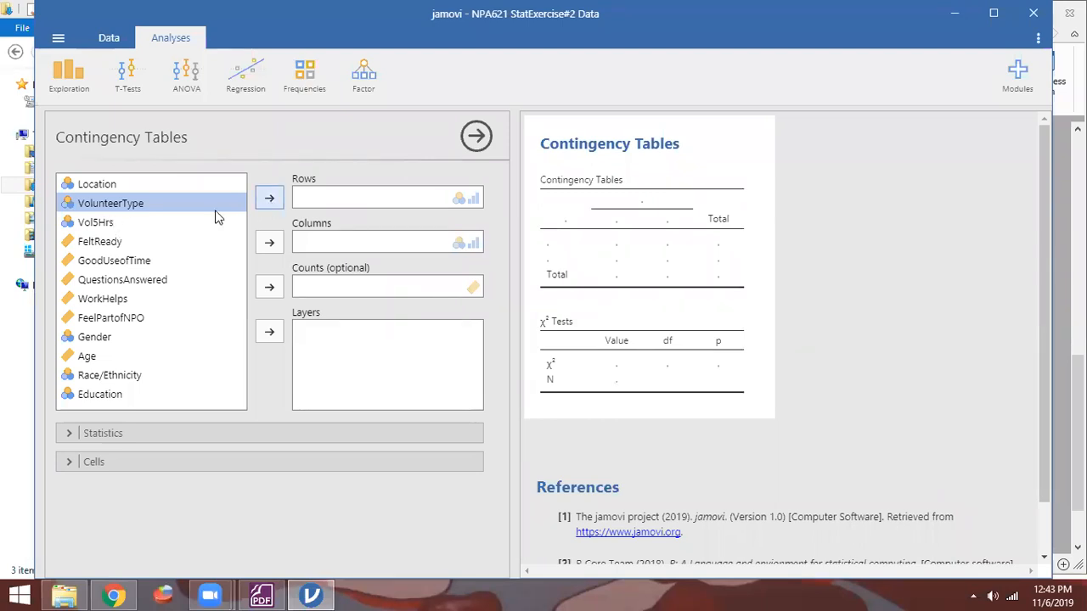
click(270, 243)
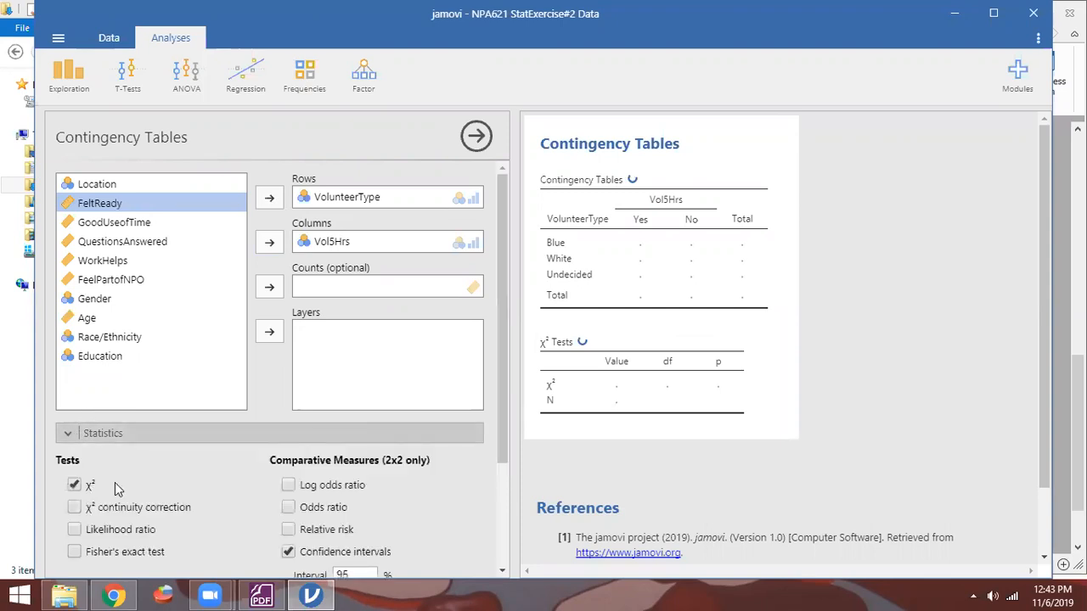
Add row and column percentages to the VolunteerType by Vol5Hrs contingency table
scroll(134, 473, down, 3)
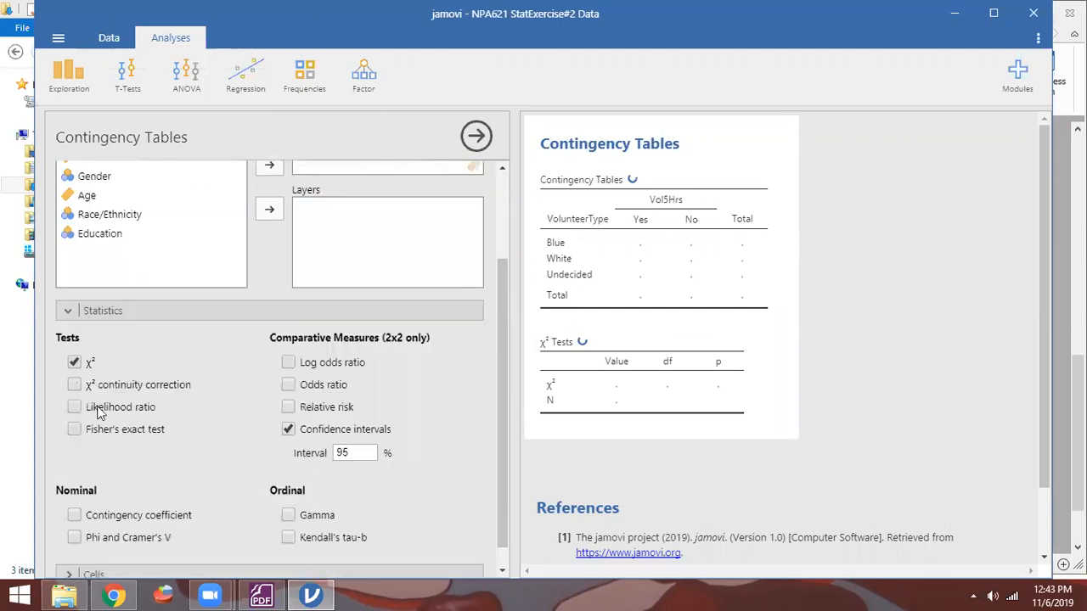
scroll(103, 429, down, 1)
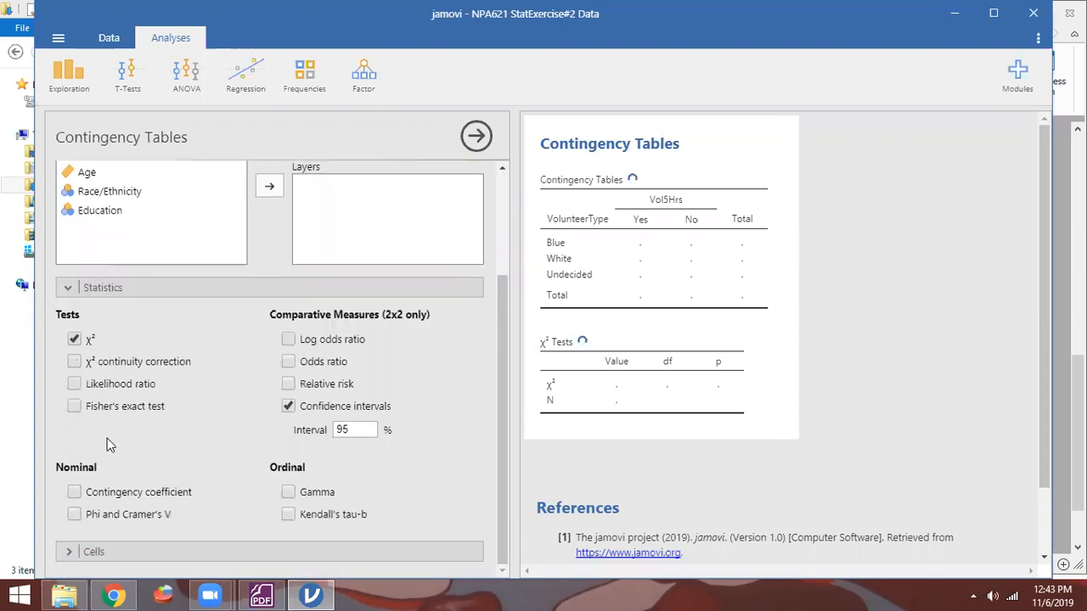
click(65, 555)
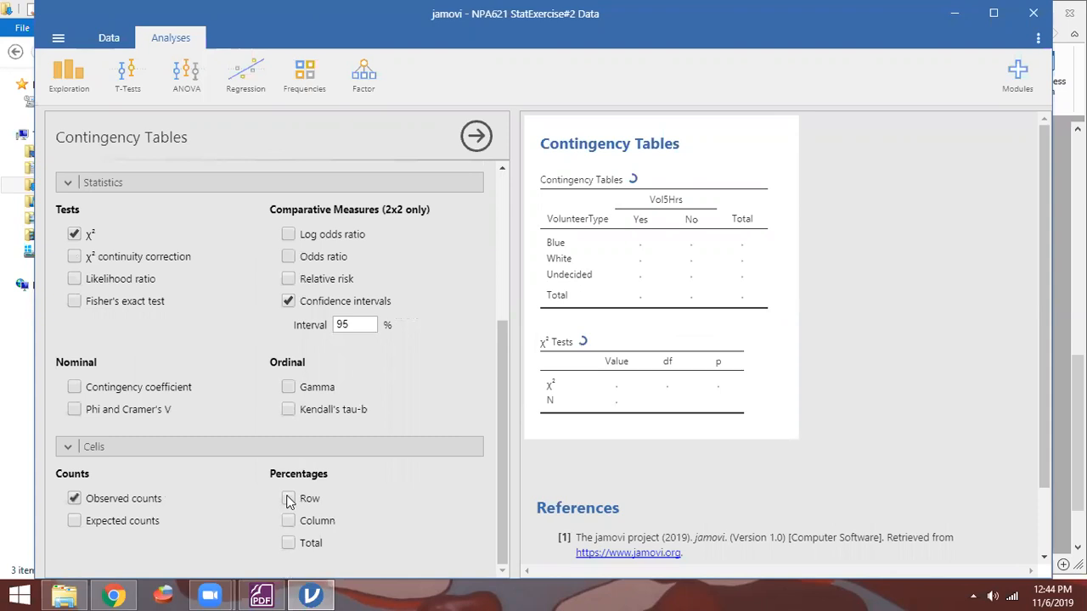
click(288, 520)
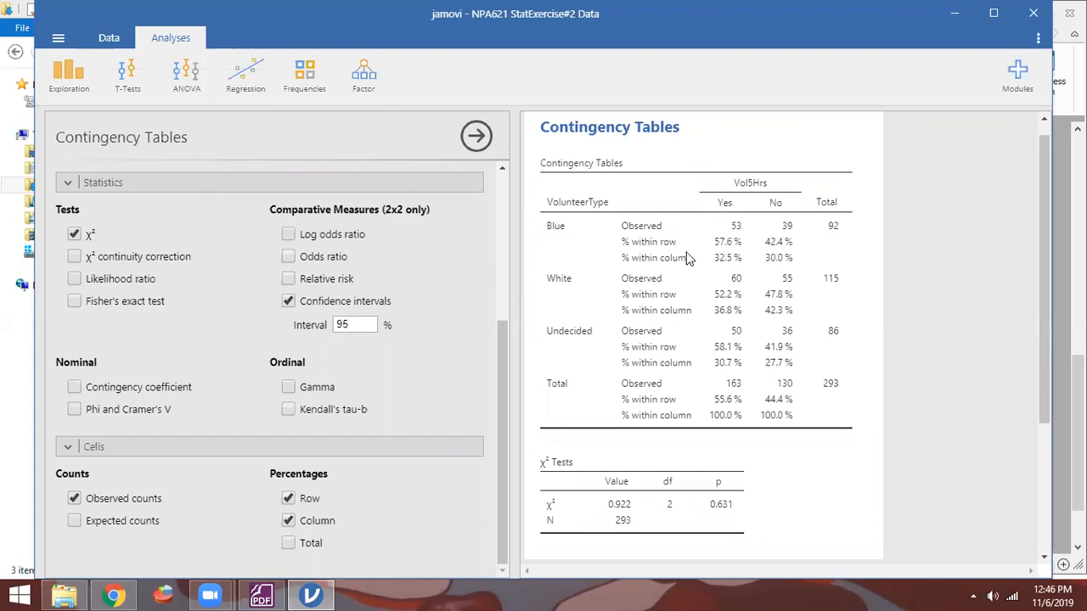
Remove the row and column percentages from the contingency table and review the observed counts and χ² test result
click(290, 499)
click(288, 521)
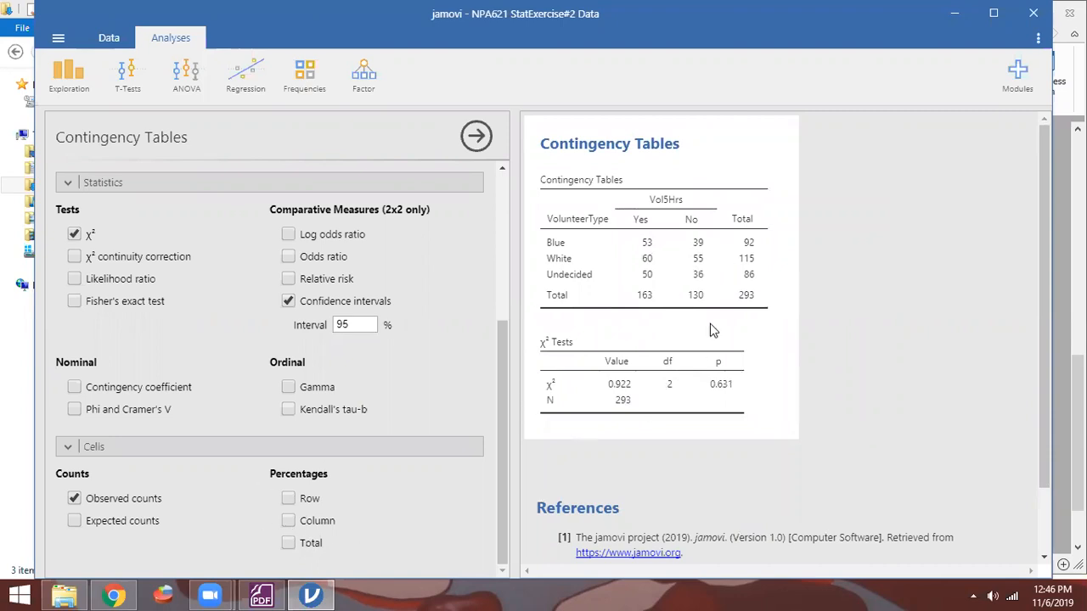
scroll(710, 323, down, 2)
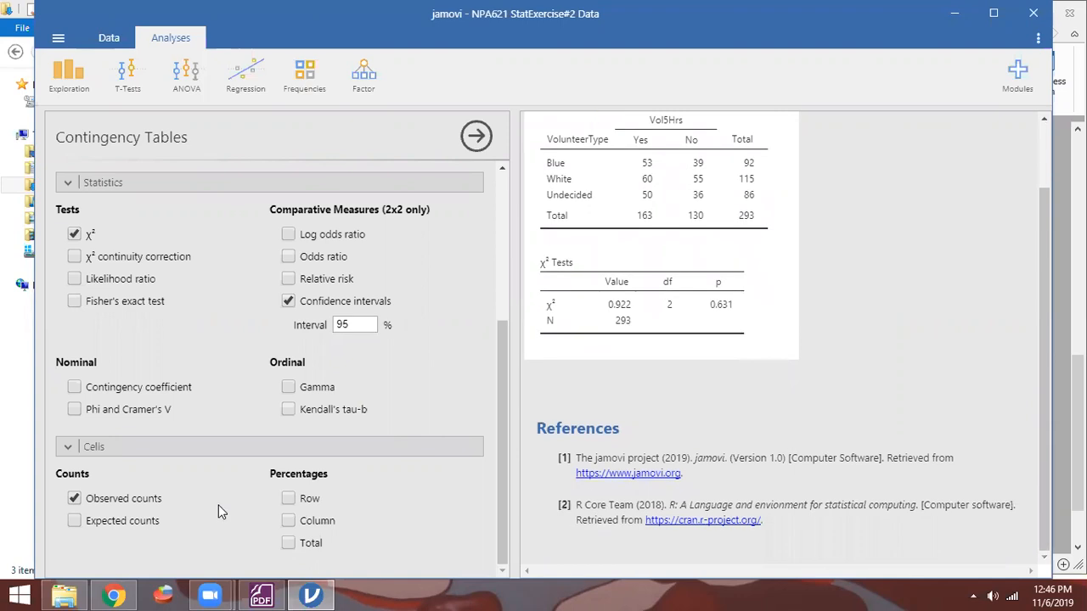
scroll(236, 494, up, 1)
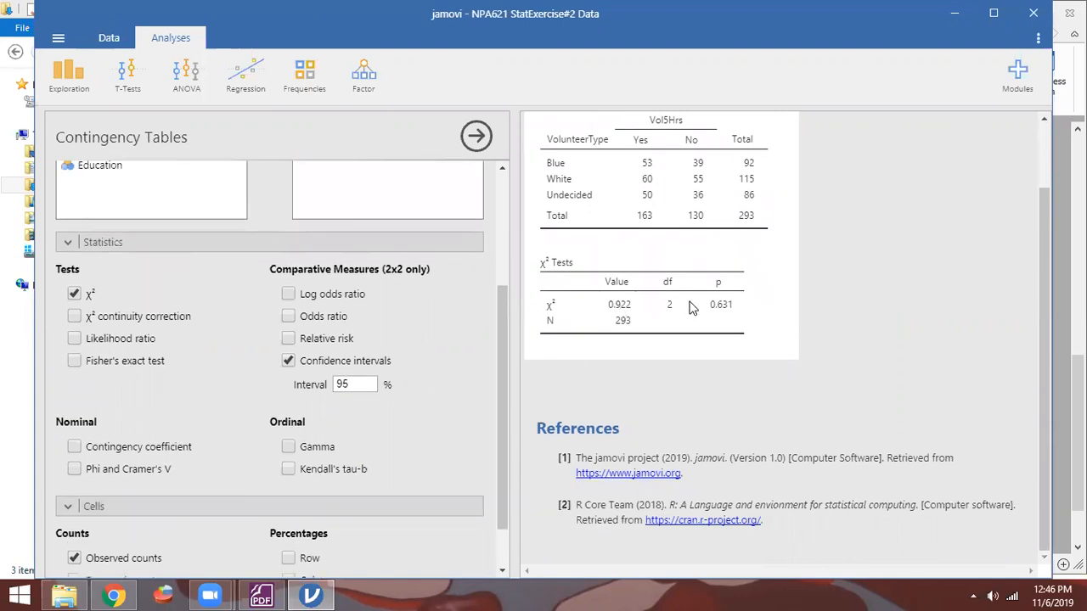
scroll(684, 413, up, 2)
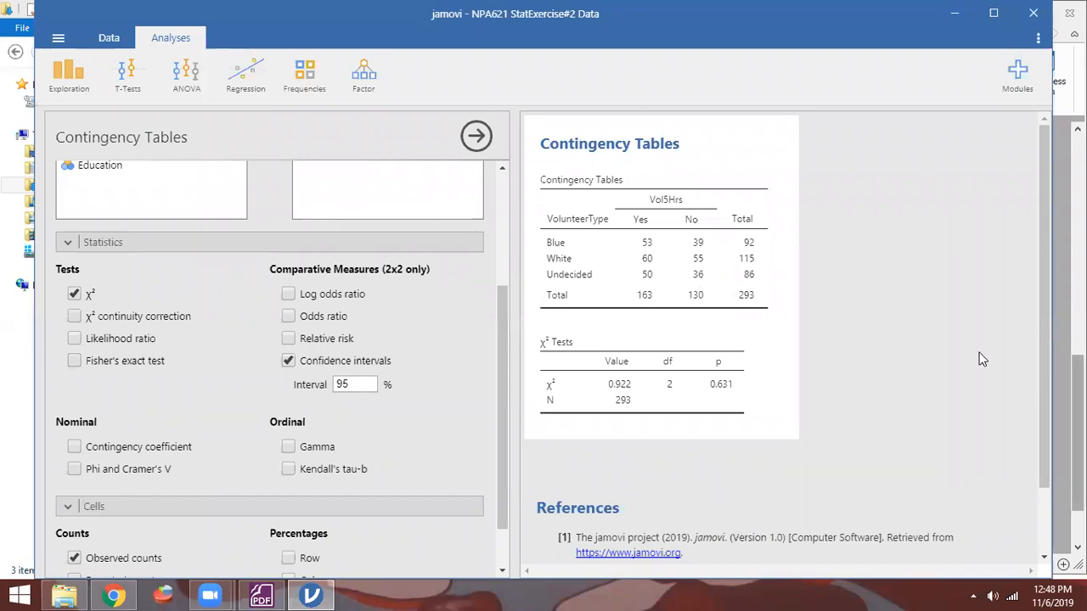
Show the row and column percentages in the contingency table again
scroll(231, 491, down, 1)
click(288, 498)
click(287, 520)
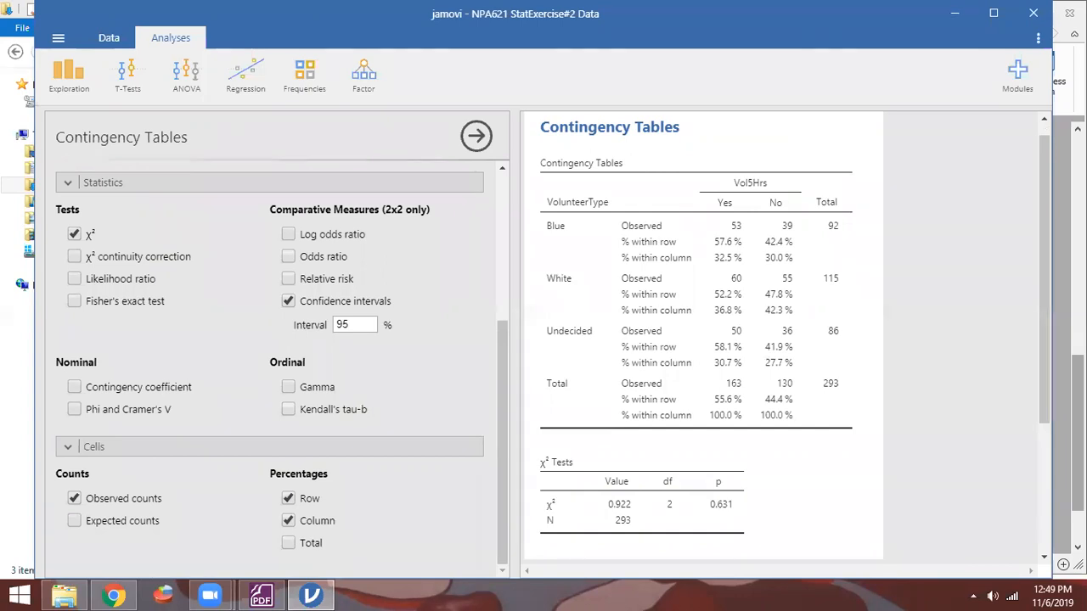
Check question 5 in the assignment PDF, return to jamovi and remove the Contingency Tables analysis
click(1077, 433)
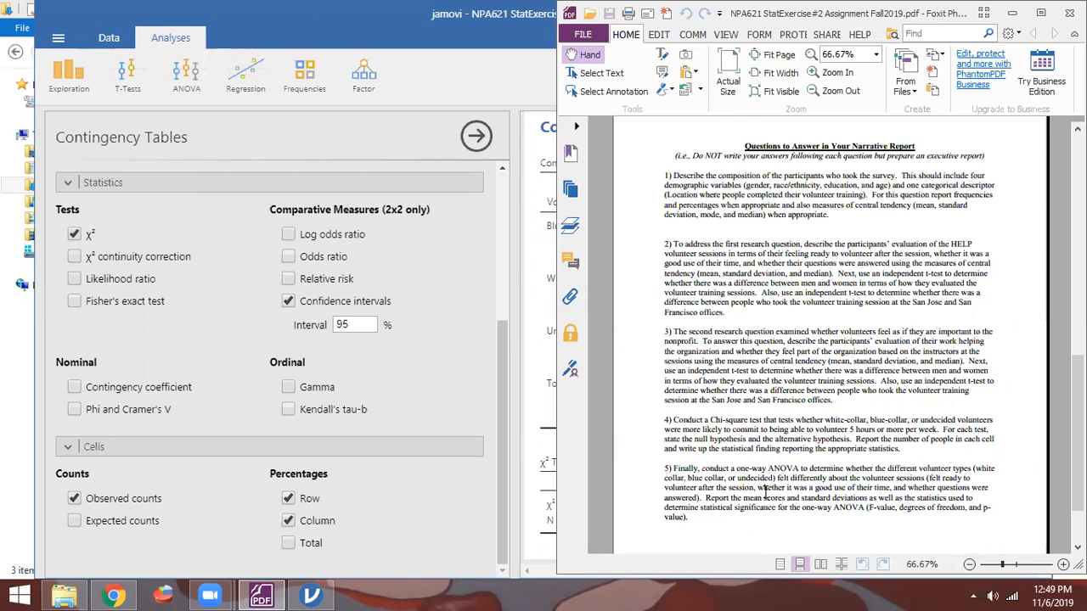
click(548, 422)
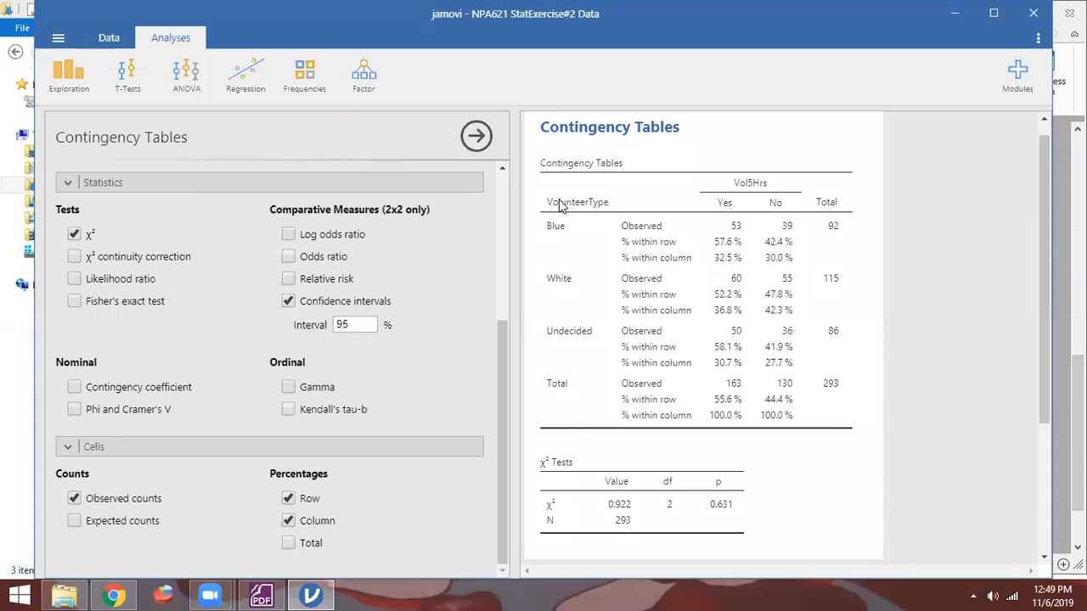
right_click(554, 146)
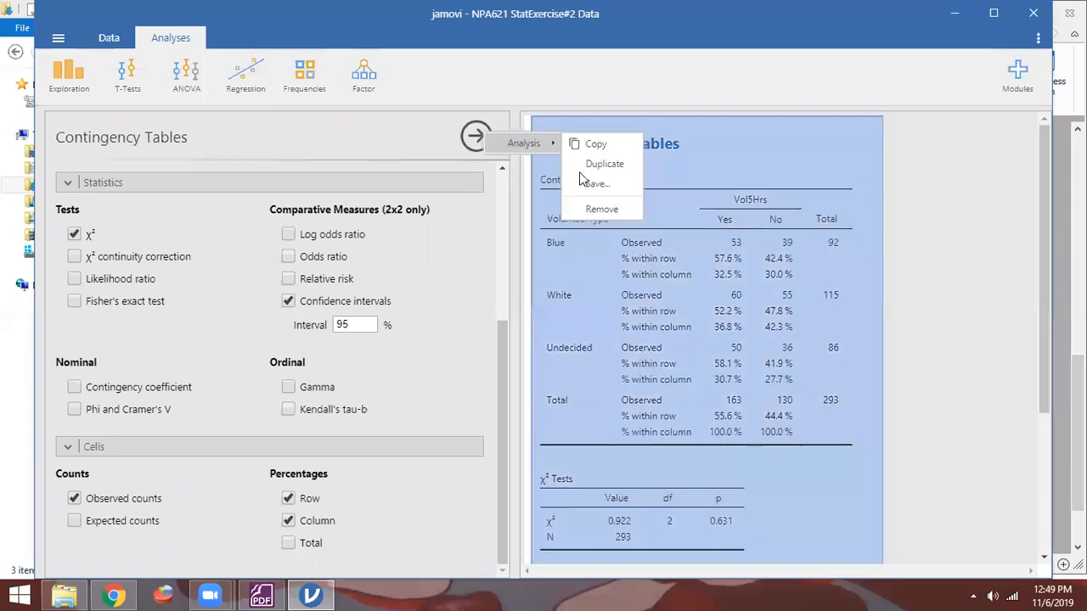
click(585, 214)
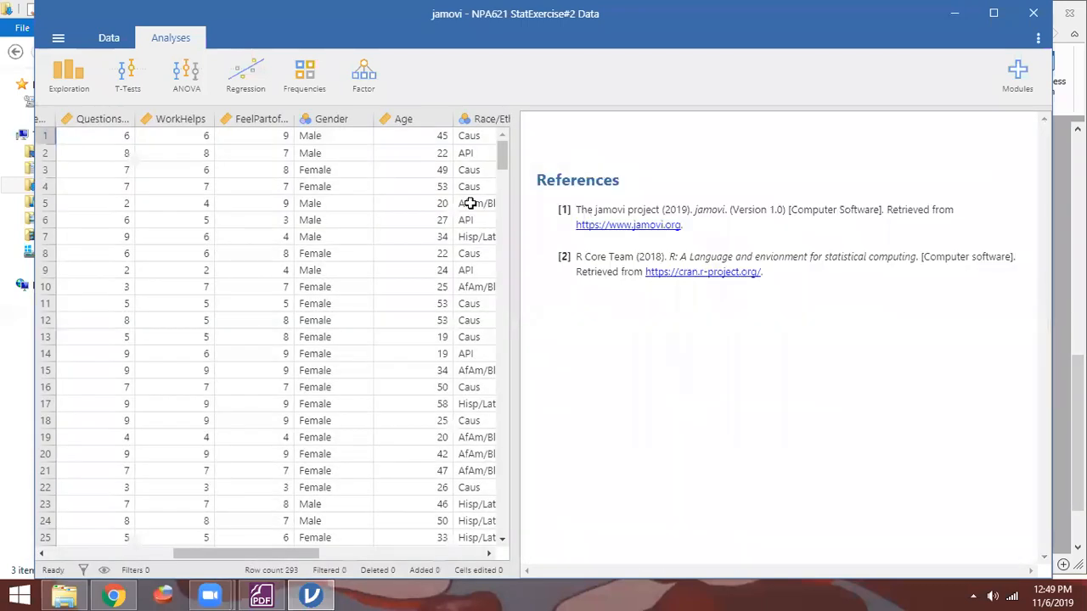
Create a One-Way ANOVA of FeltReady, GoodUseofTime and QuestionsAnswered with VolunteerType as the grouping variable
drag(235, 554, 122, 533)
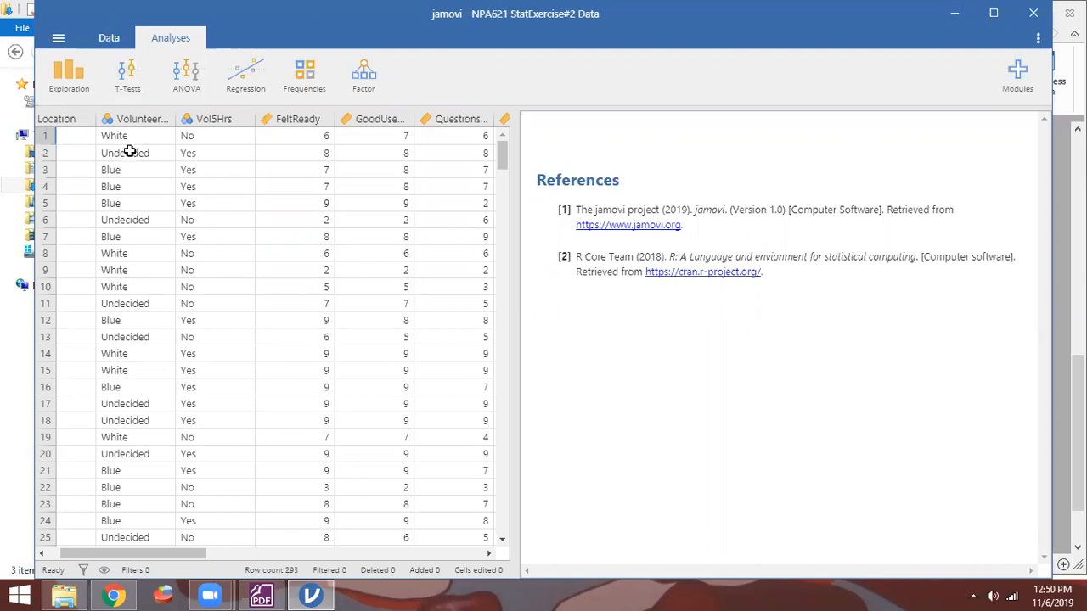
click(204, 76)
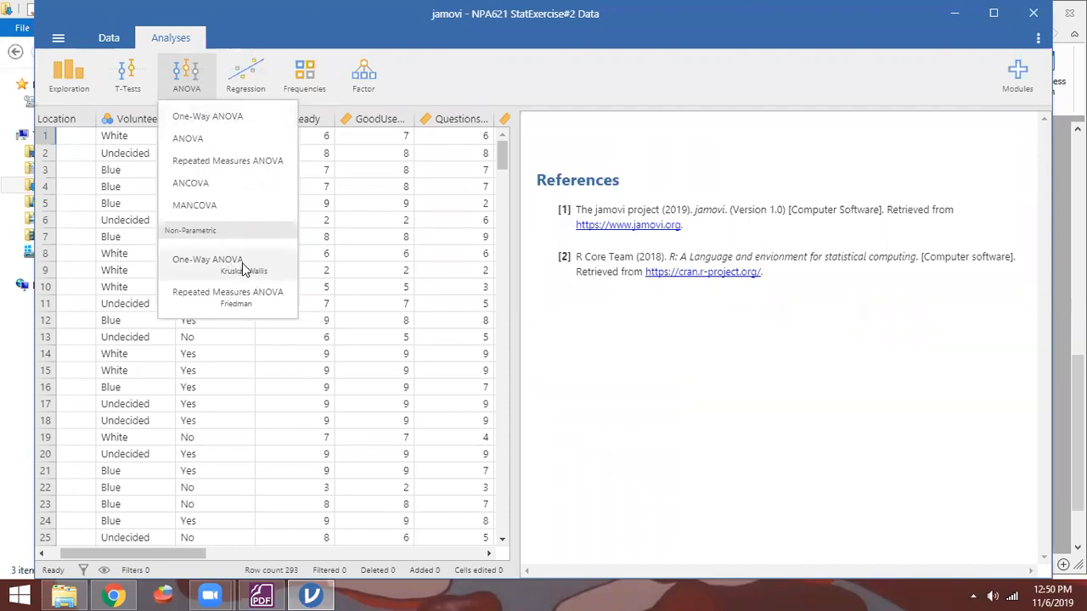
click(204, 117)
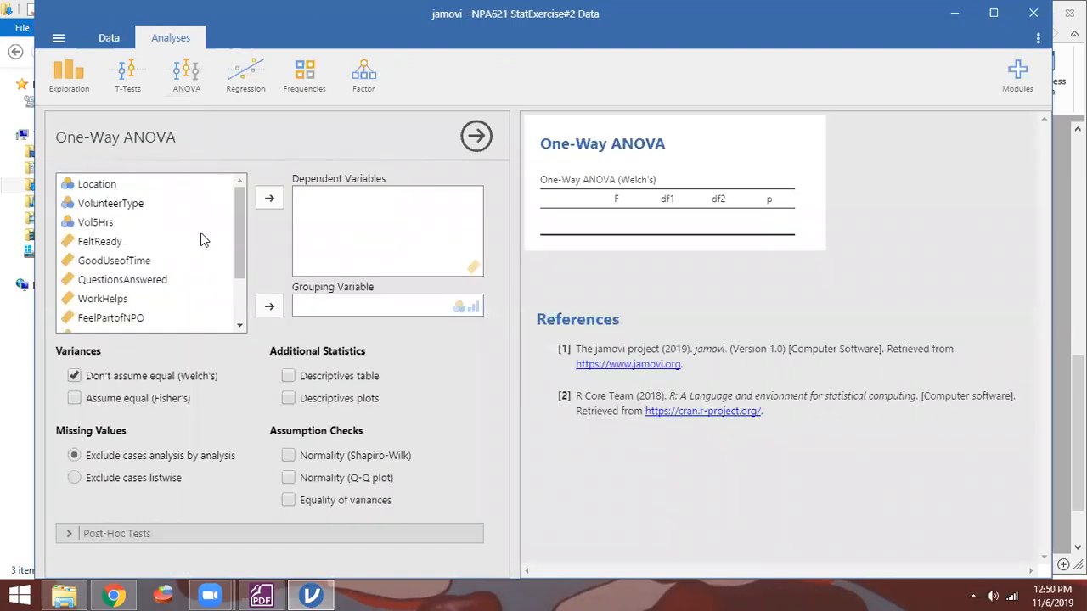
click(133, 203)
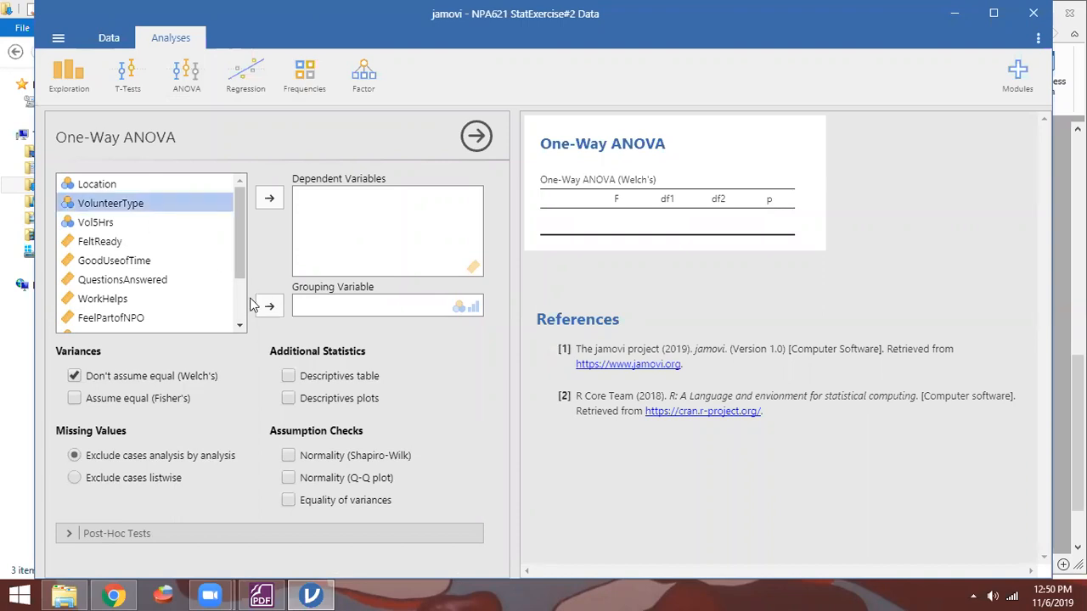
click(270, 307)
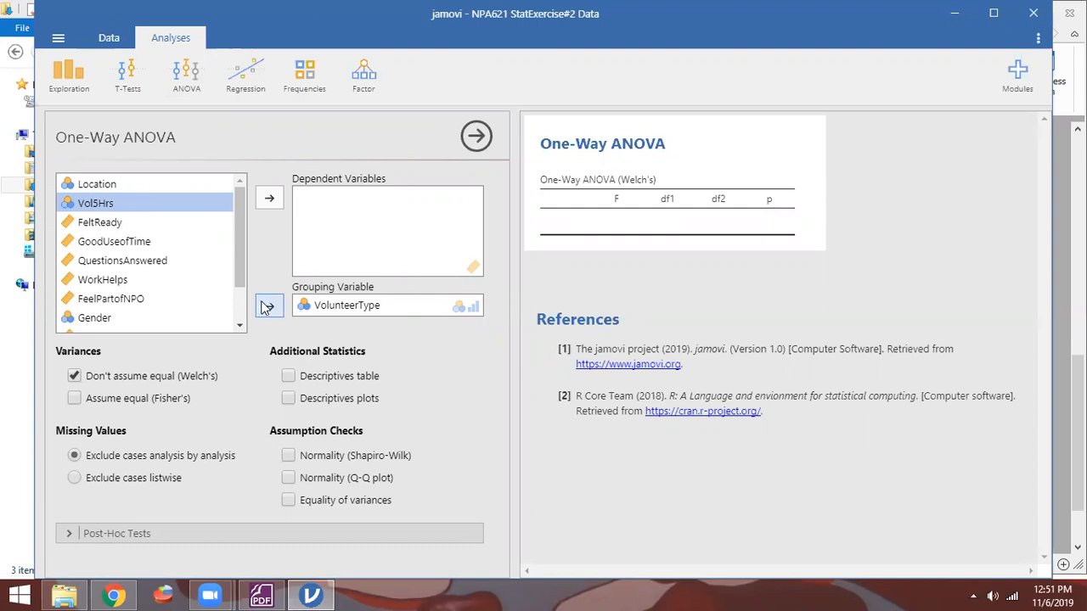
click(108, 226)
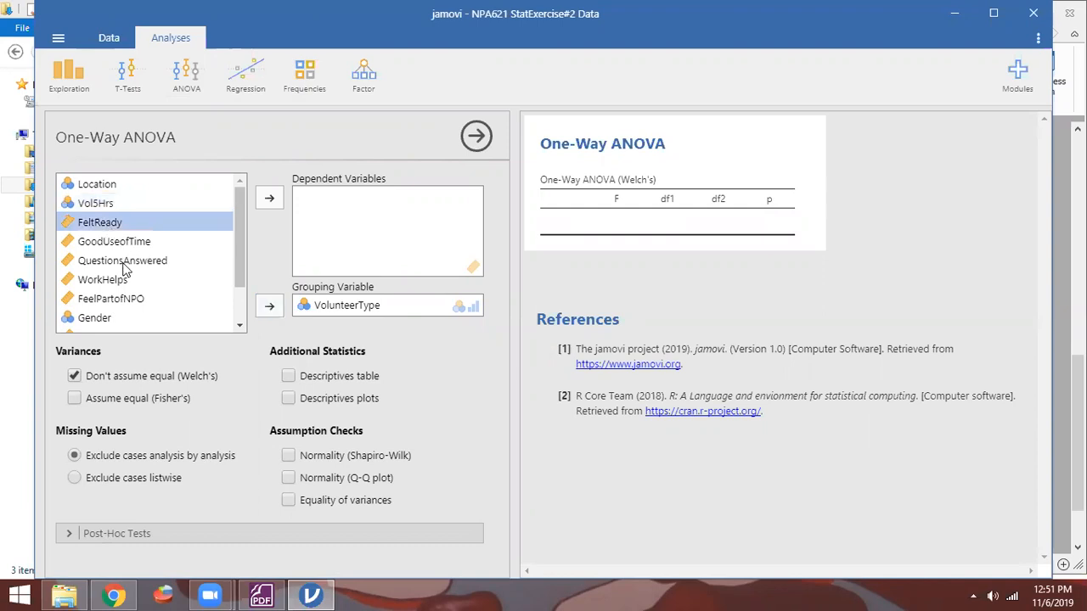
shift+click(125, 263)
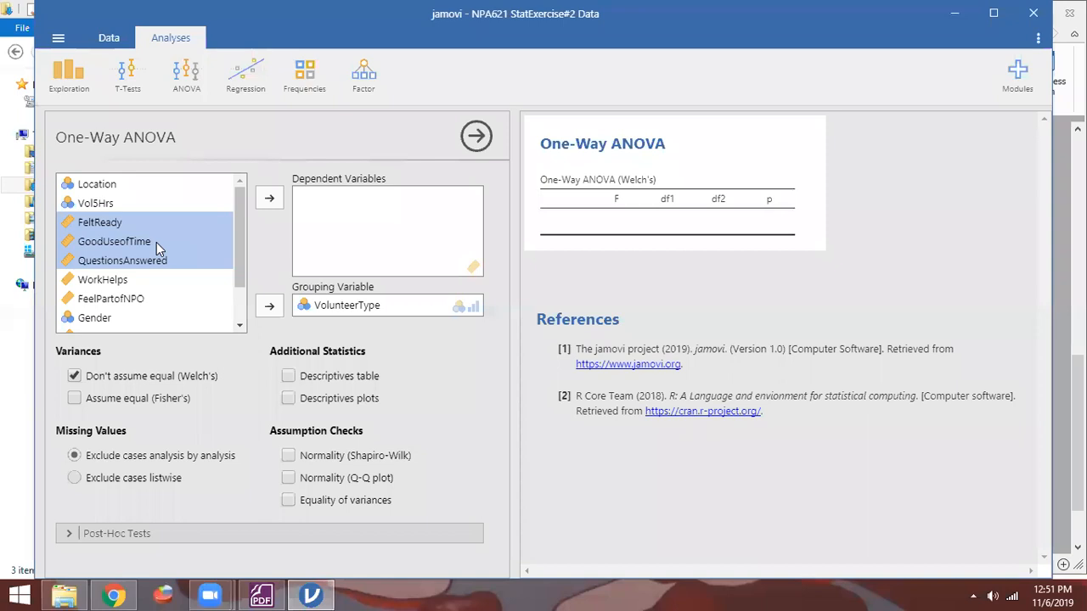
click(276, 200)
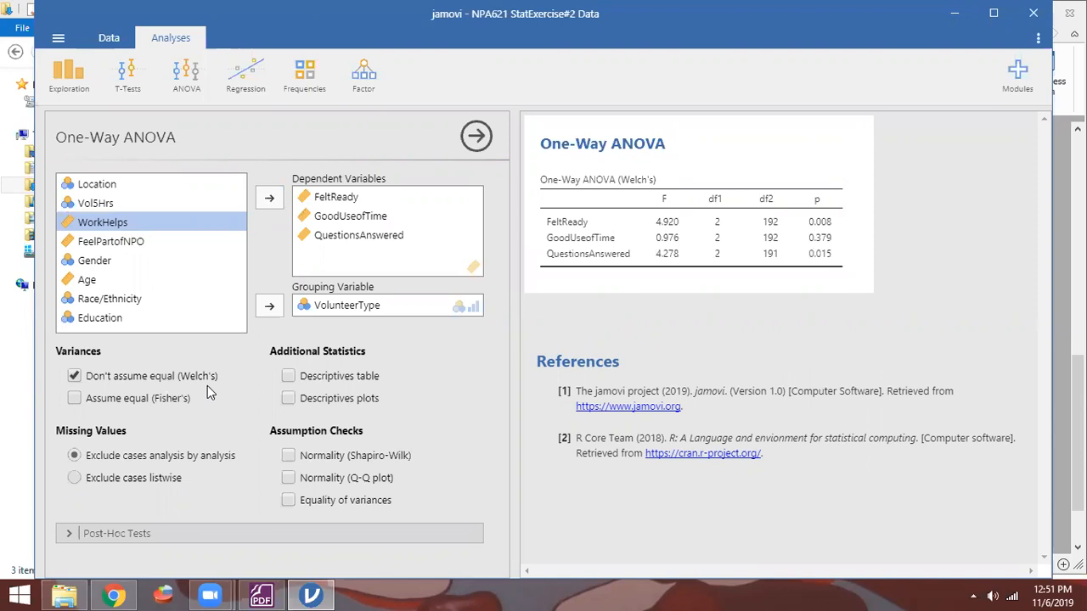
Switch the ANOVA from Welch's to Fisher's equal-variances test and add a descriptives table
click(111, 392)
click(74, 376)
click(288, 377)
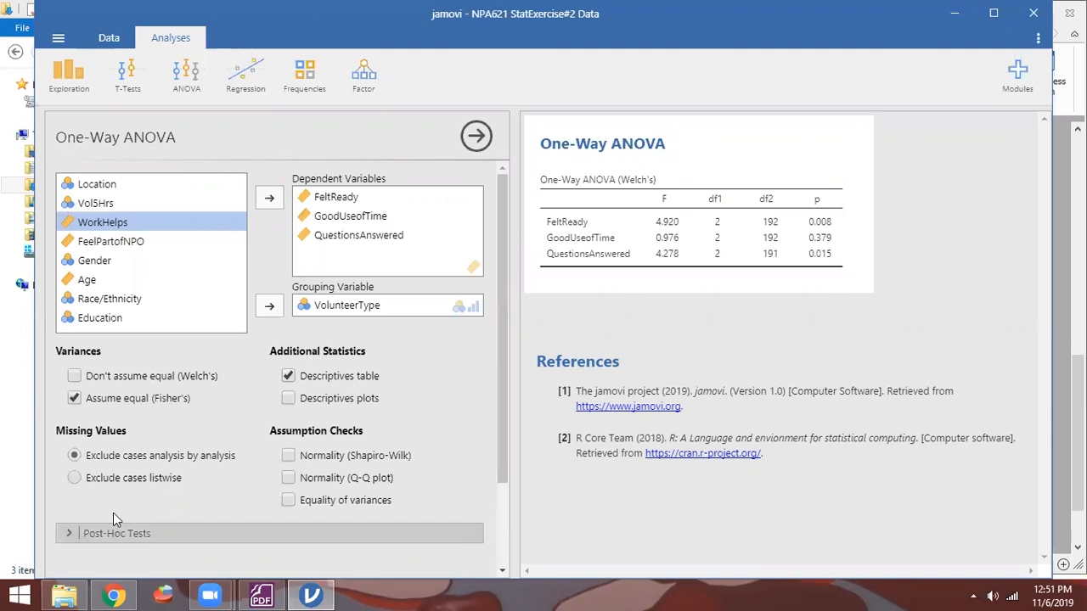
Add Tukey (equal variances) post-hoc tests to the One-Way ANOVA
click(118, 530)
scroll(132, 480, down, 1)
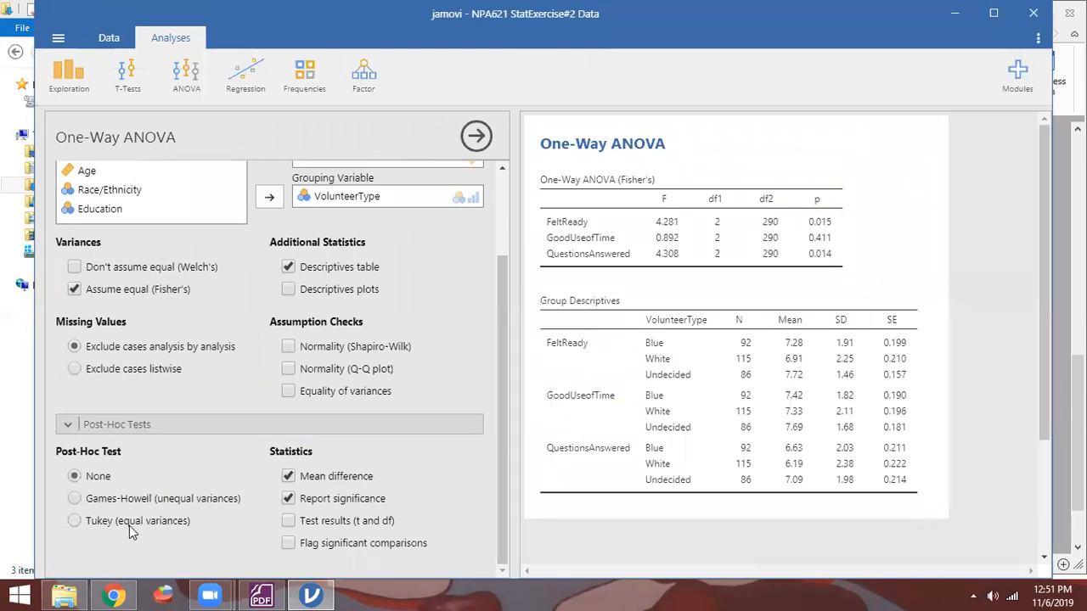
click(76, 521)
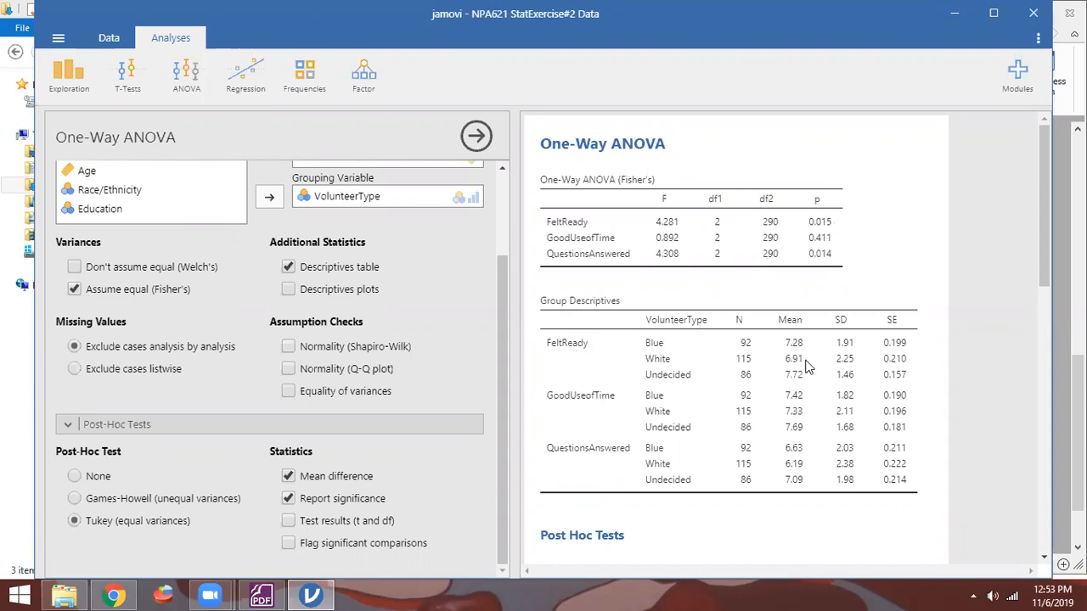
Examine the Tukey post-hoc p-values for each dependent variable against the ANOVA results and the group means by volunteer type
scroll(809, 366, down, 5)
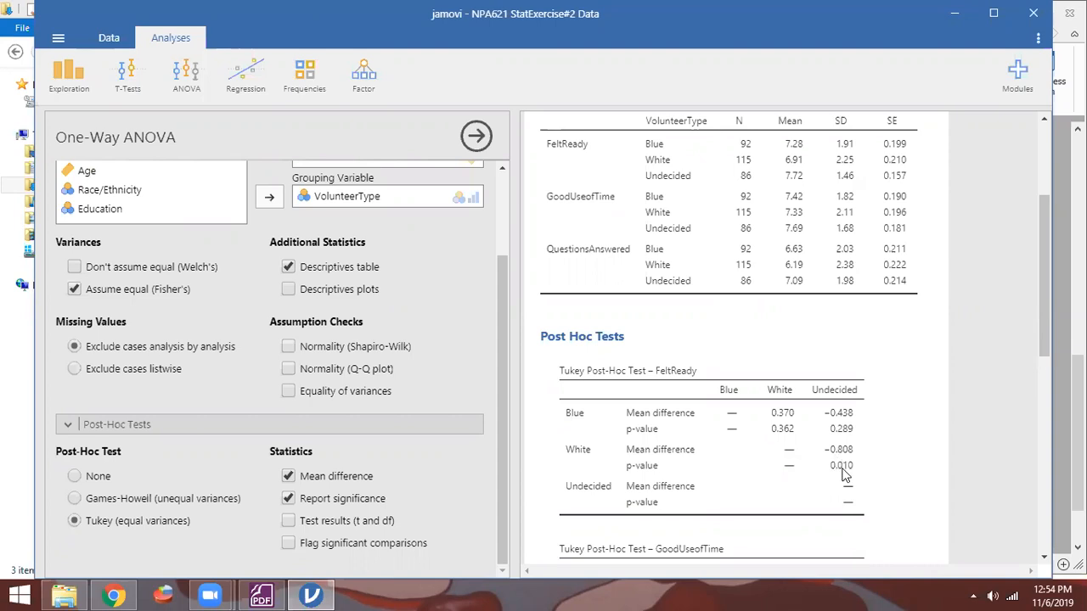
scroll(783, 264, up, 3)
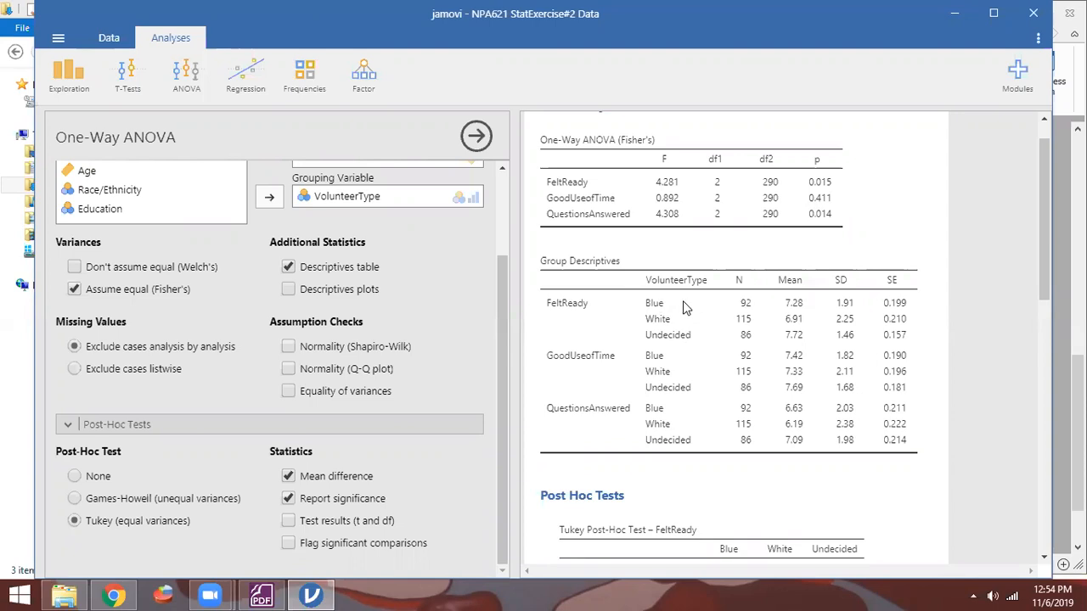
scroll(803, 356, down, 1)
scroll(802, 361, down, 2)
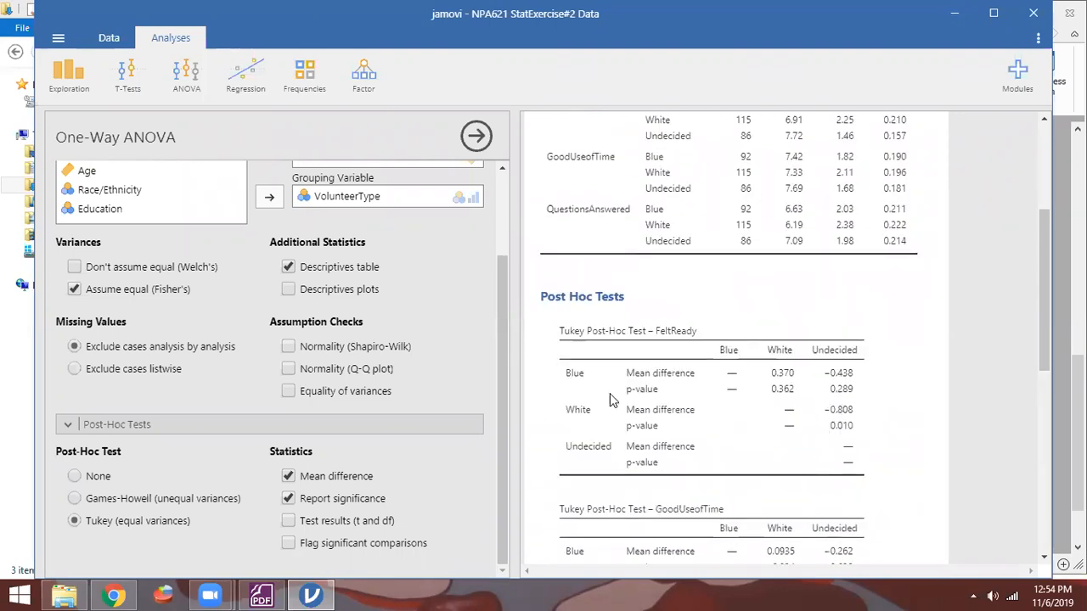
scroll(896, 329, up, 2)
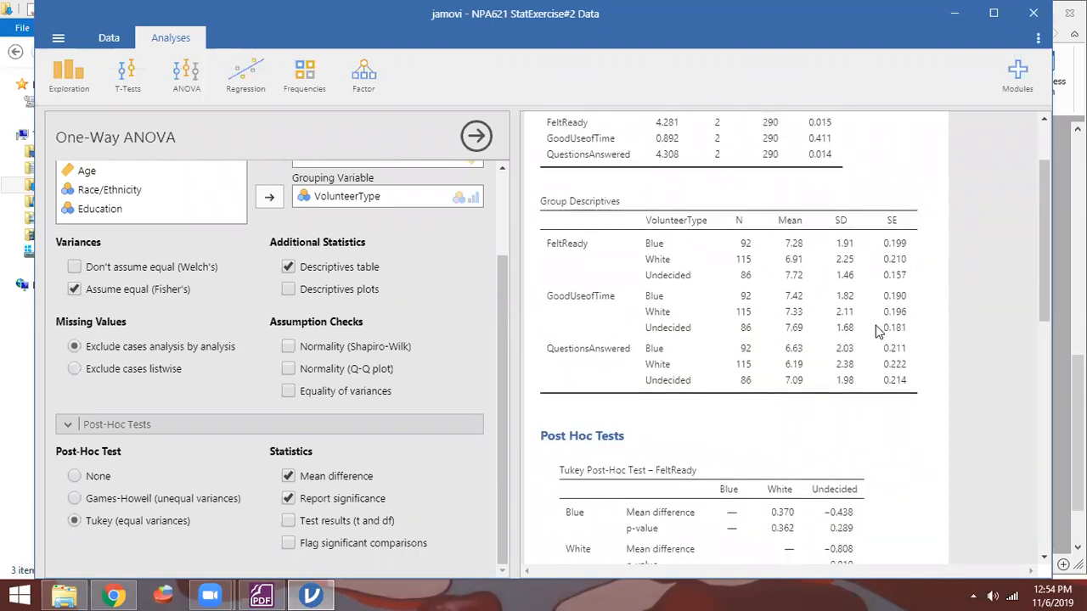
scroll(833, 264, up, 1)
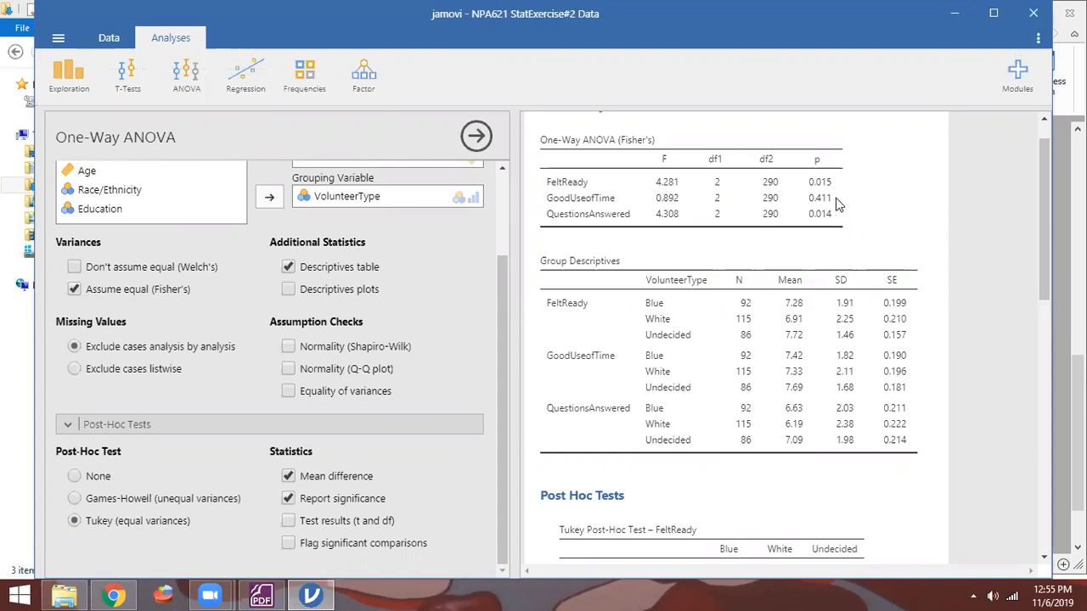
scroll(926, 352, down, 5)
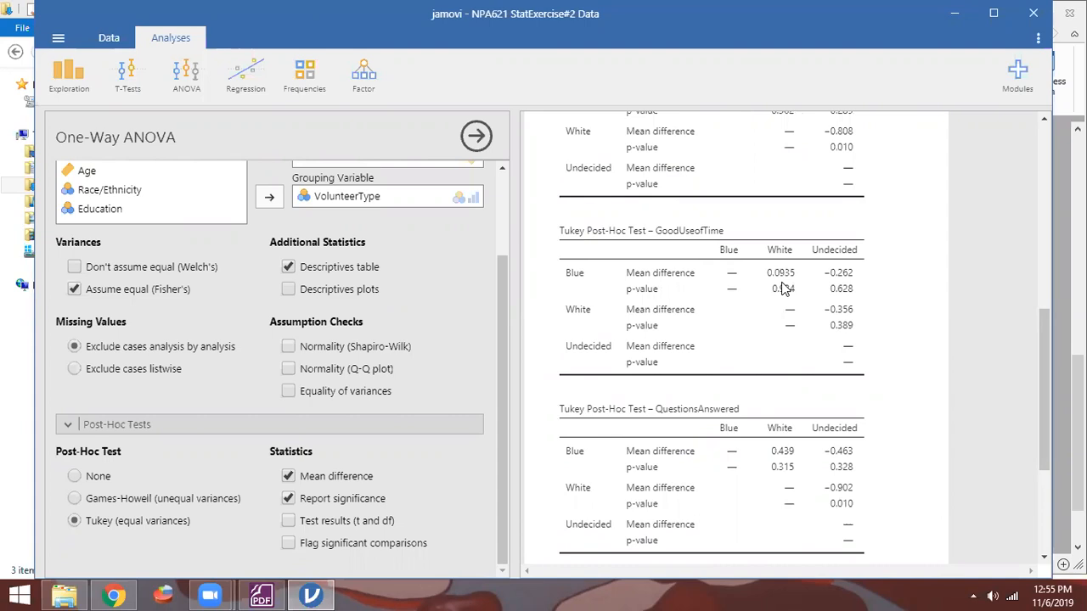
scroll(783, 288, up, 4)
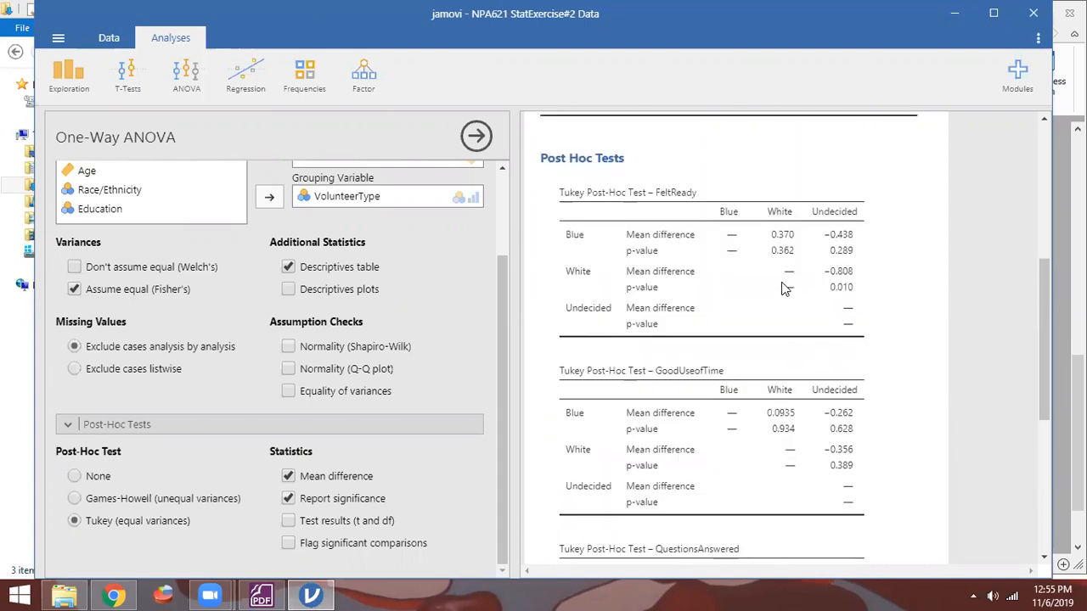
scroll(783, 289, up, 3)
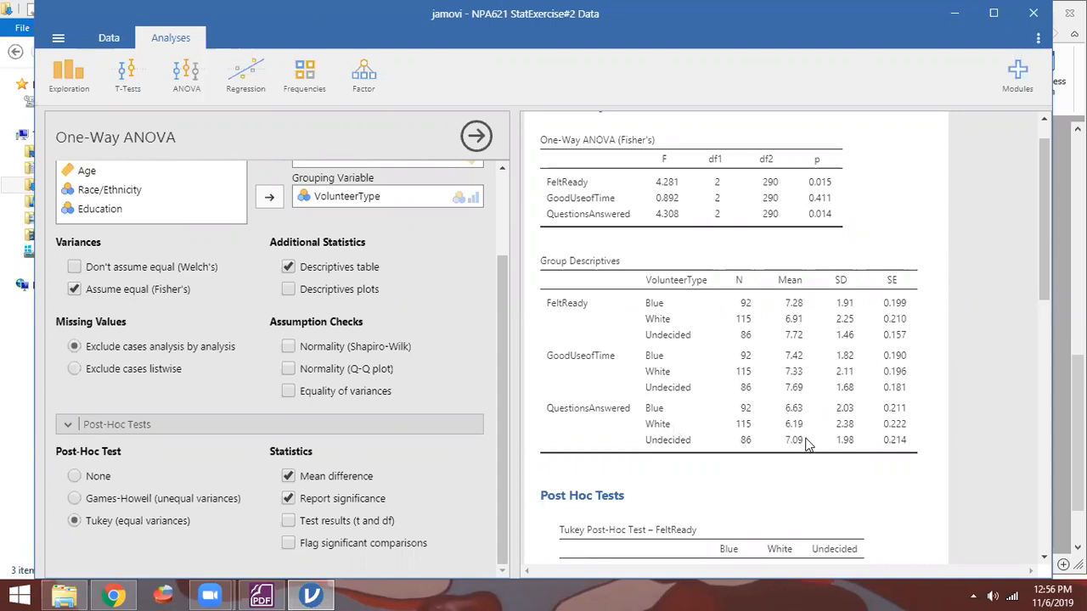
scroll(807, 446, down, 5)
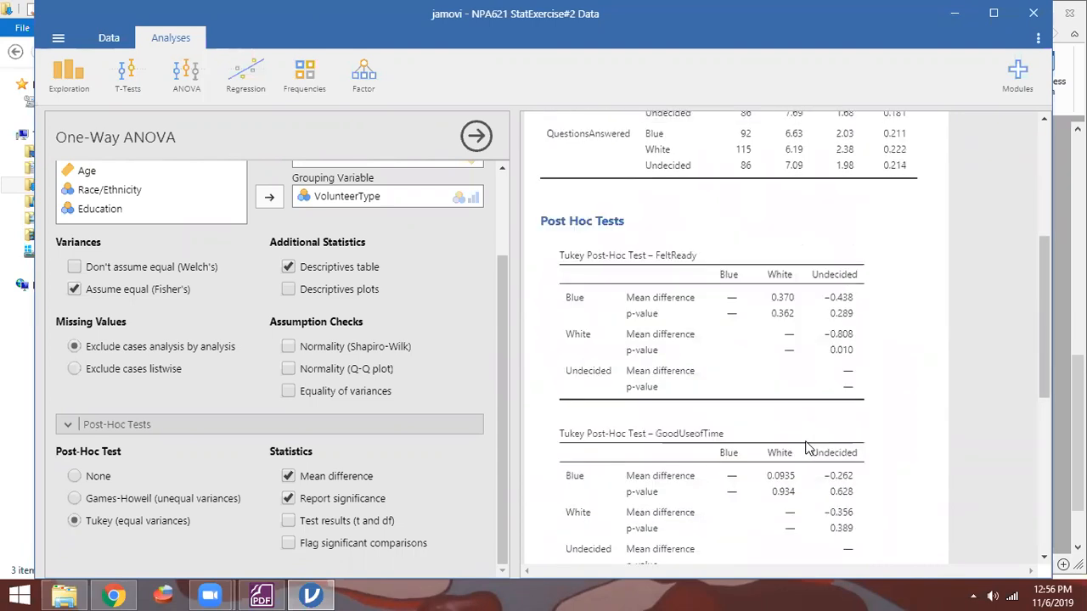
scroll(806, 446, down, 3)
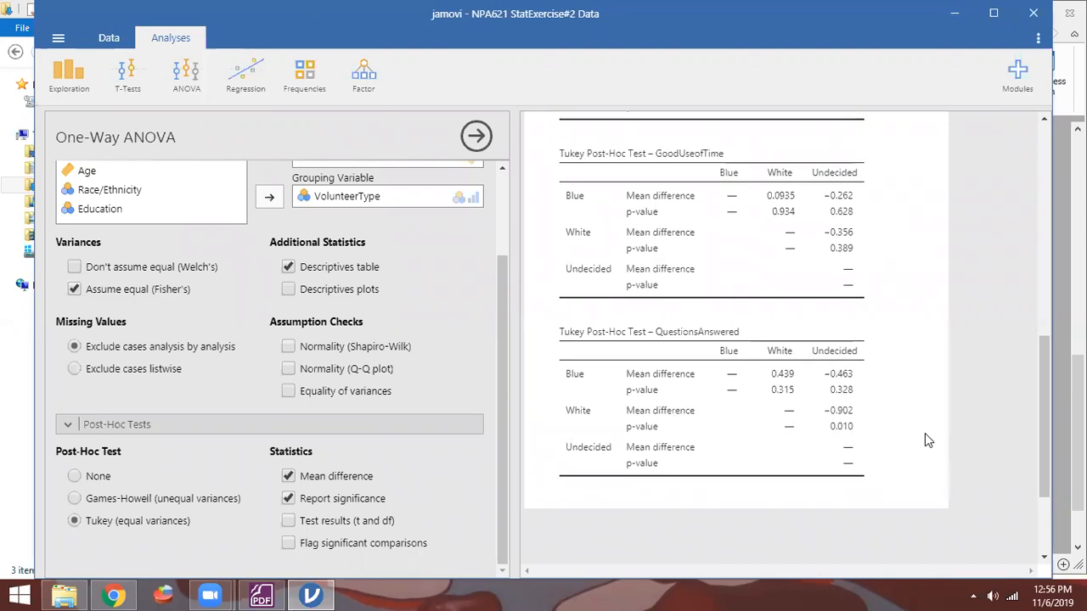
scroll(925, 440, up, 4)
scroll(928, 440, up, 2)
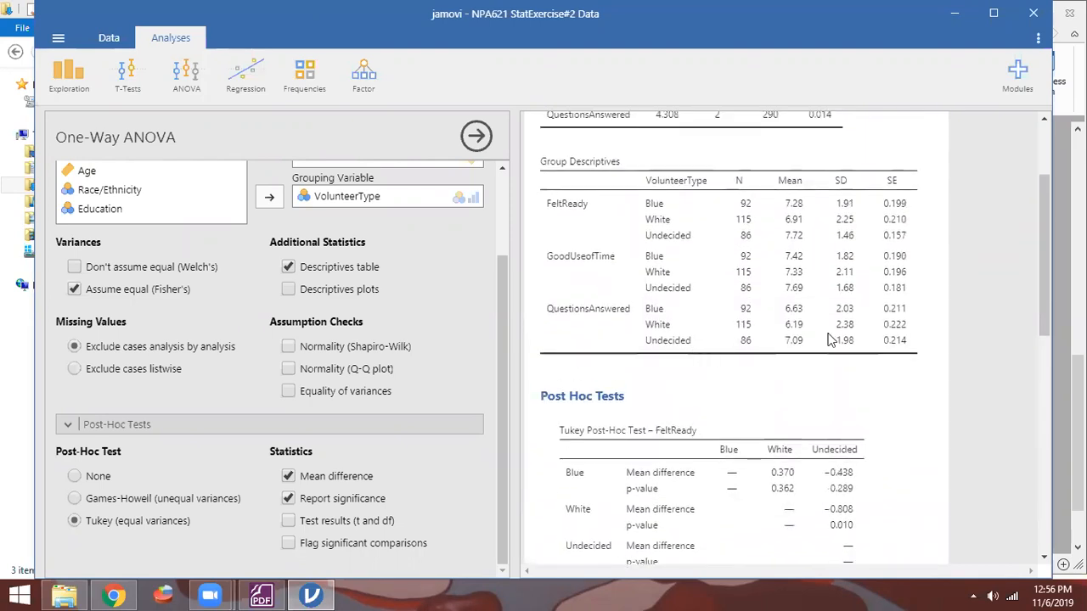
Compare the Fisher's ANOVA table and group descriptives with the Tukey results for GoodUseofTime and QuestionsAnswered
scroll(840, 355, up, 1)
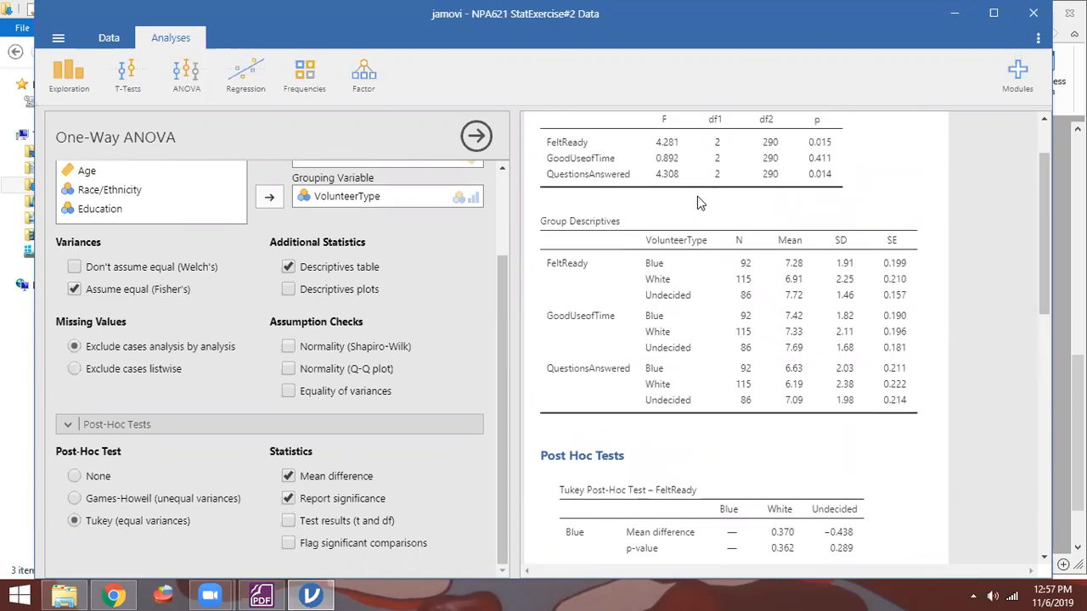
scroll(698, 196, up, 1)
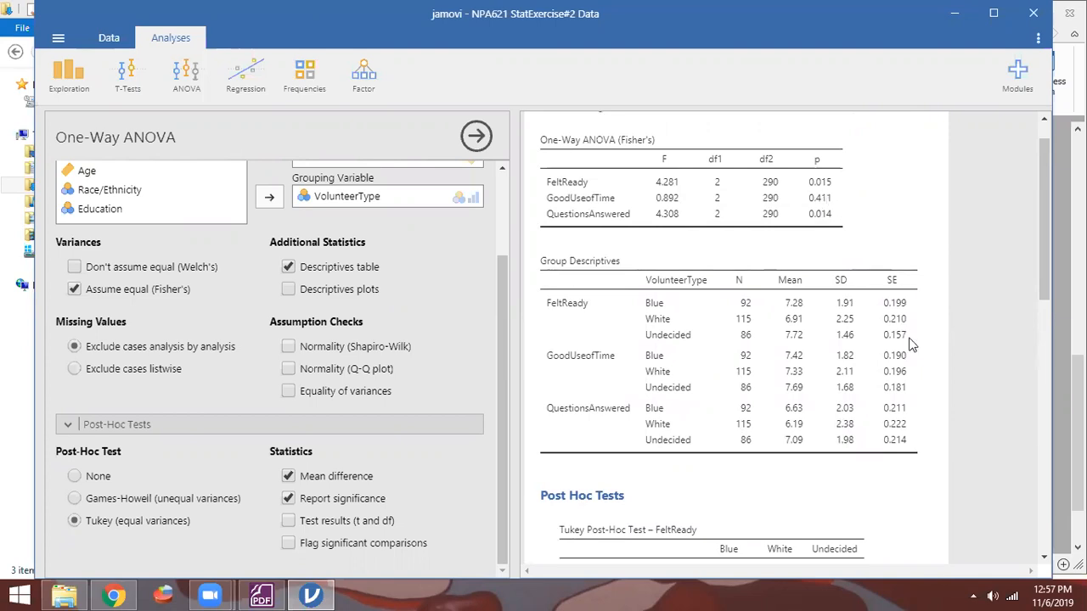
scroll(887, 369, down, 5)
scroll(883, 374, down, 5)
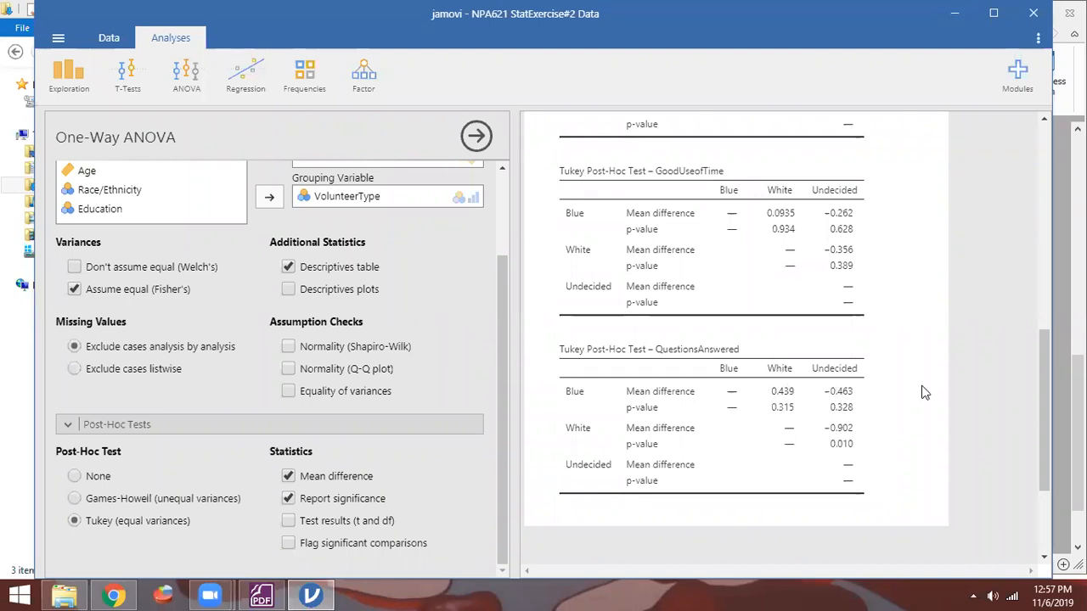
Switch to the assignment PDF in Foxit and review which statistics questions 4 and 5 require in the narrative report
key(alt+Tab)
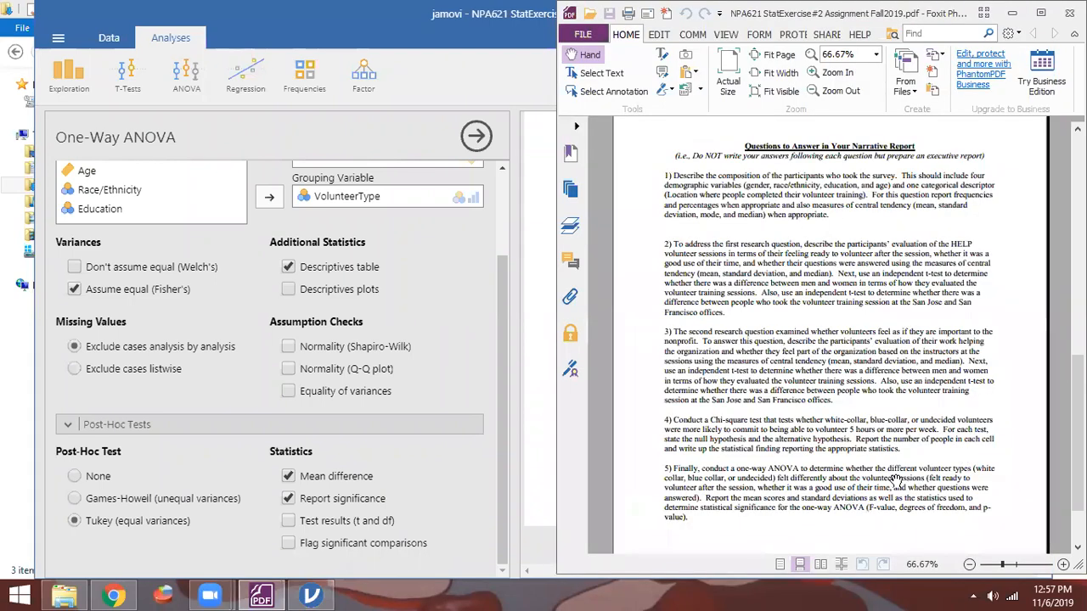
scroll(897, 467, up, 1)
scroll(897, 467, down, 1)
scroll(793, 497, down, 3)
scroll(791, 493, up, 5)
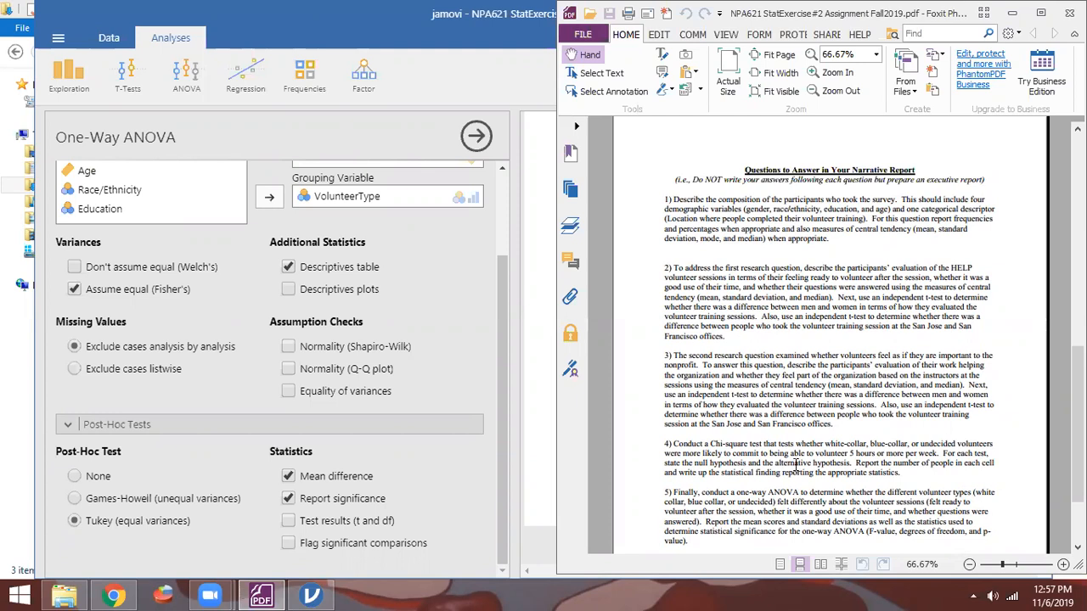
Return to jamovi and review the One-Way ANOVA's F-values, degrees of freedom and p-values with the group means and standard deviations
click(450, 117)
scroll(811, 380, up, 5)
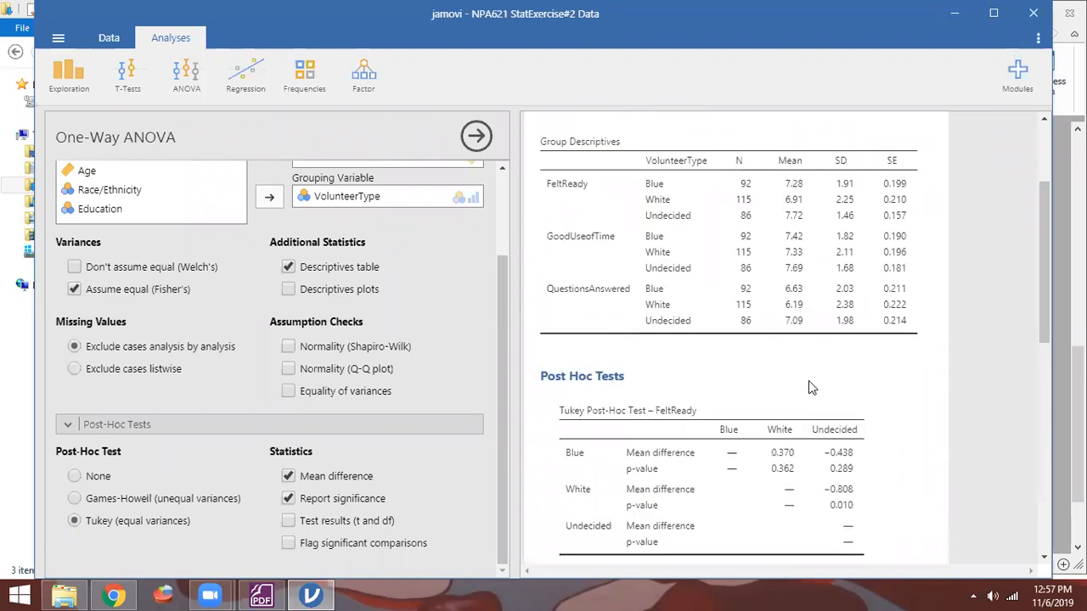
scroll(809, 383, up, 3)
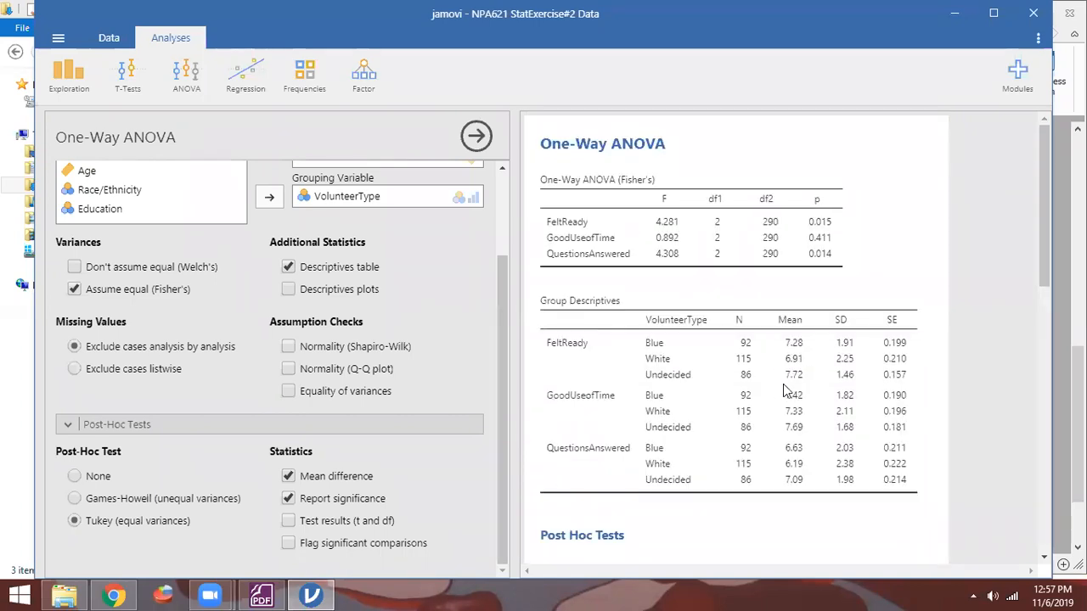